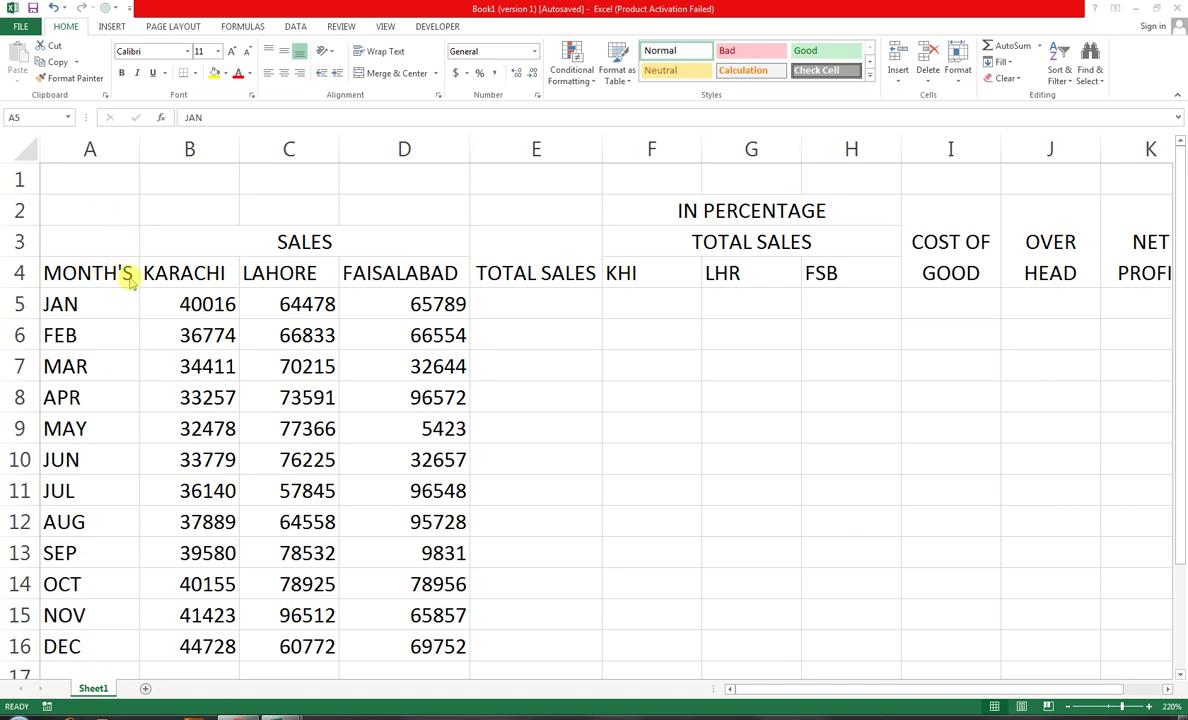
# Clear the month names from cells A5 through A16.
pyautogui.click(108, 276)
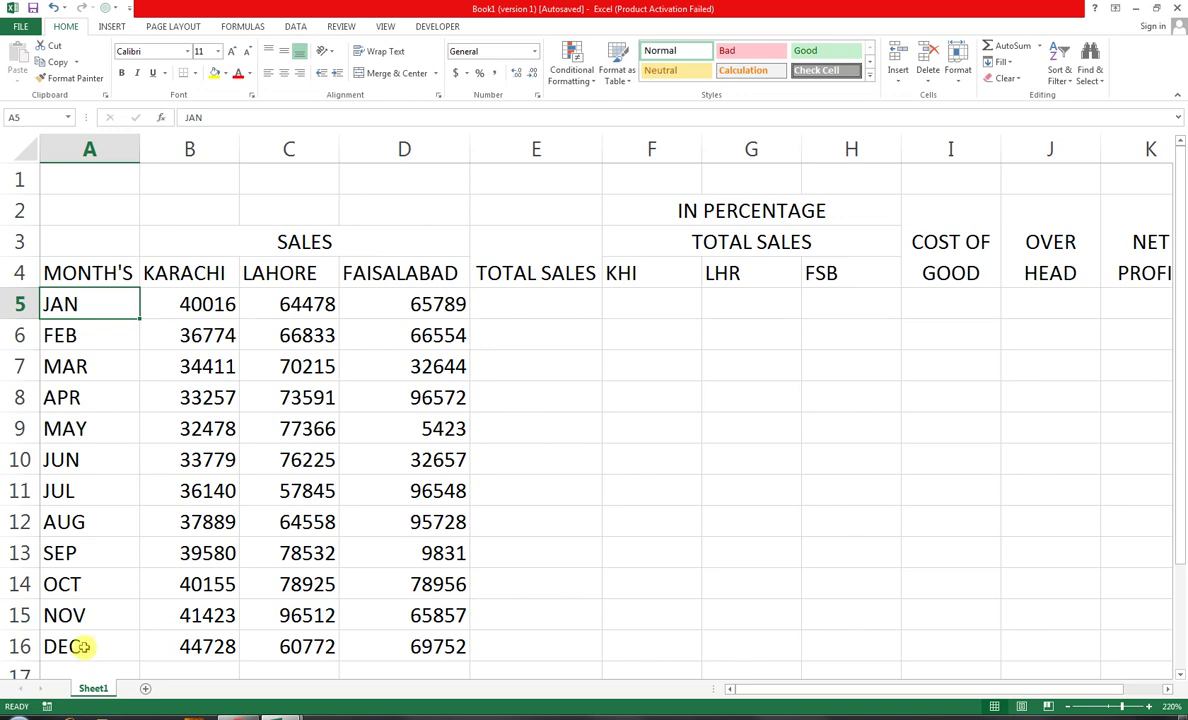
pyautogui.hotkey('ctrl', 'shift', 'Down')
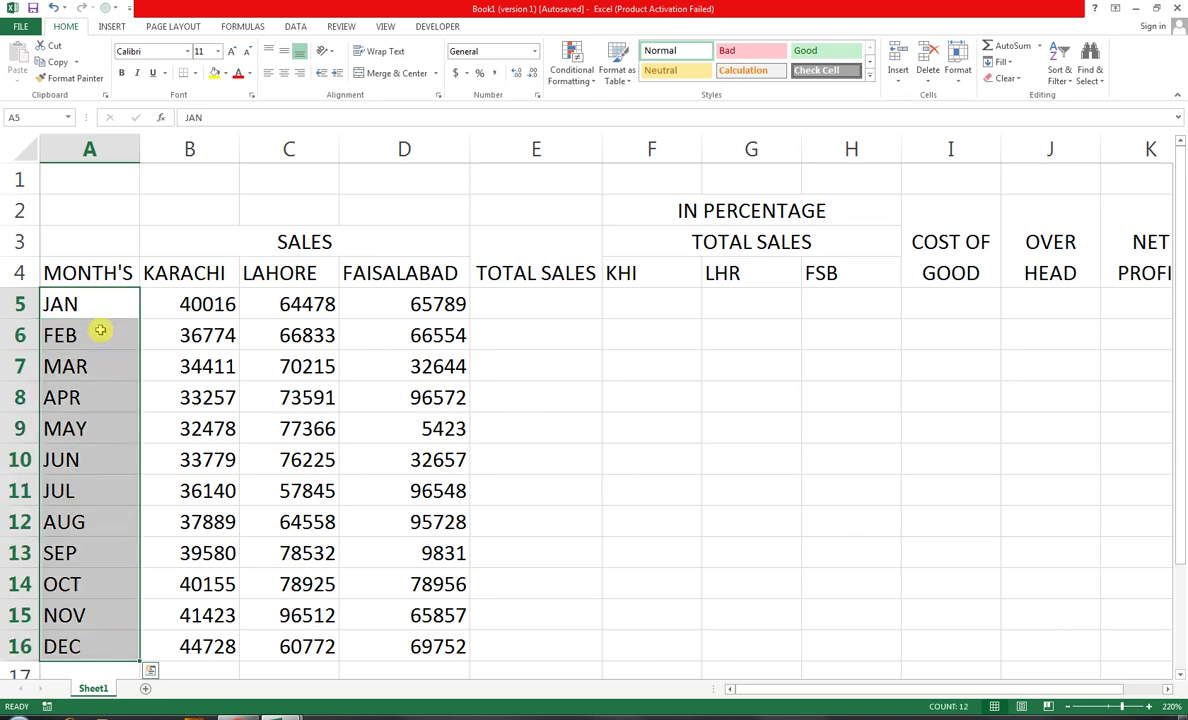
pyautogui.press('Delete')
# Enter JAN in A5 and fill the month series down through DEC in A16.
pyautogui.click(84, 306)
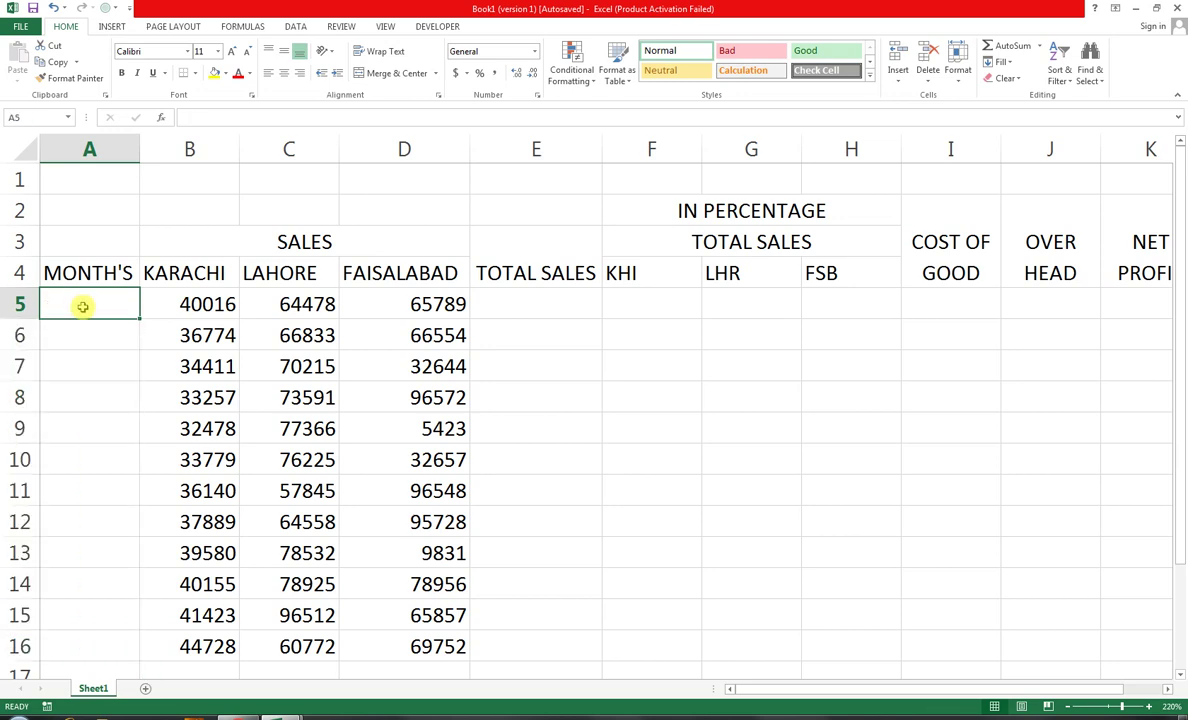
pyautogui.write('JAN')
pyautogui.press('Return')
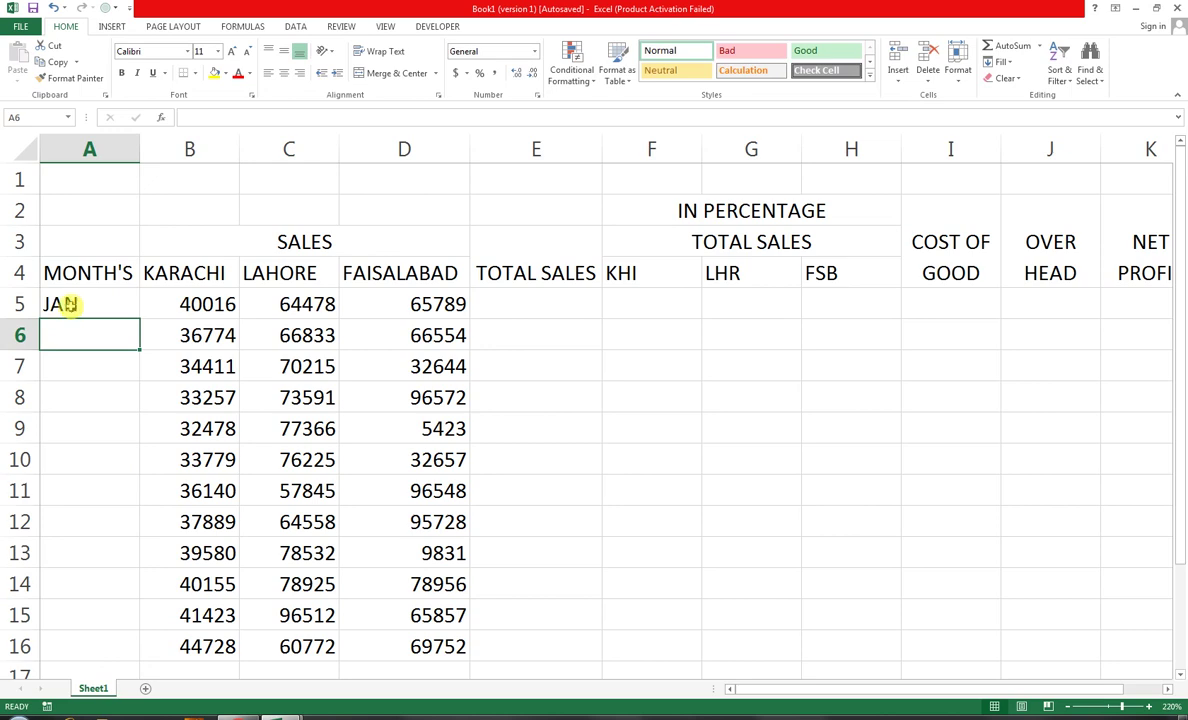
pyautogui.click(70, 305)
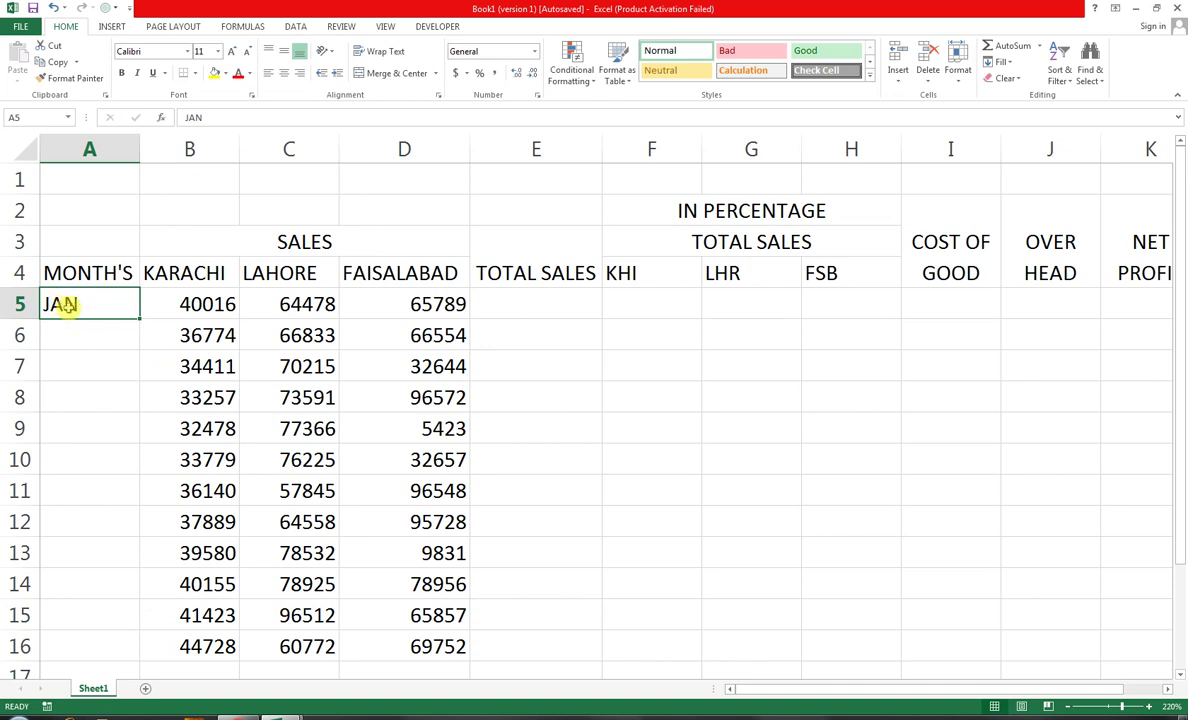
pyautogui.moveTo(137, 318); pyautogui.dragTo(146, 630)
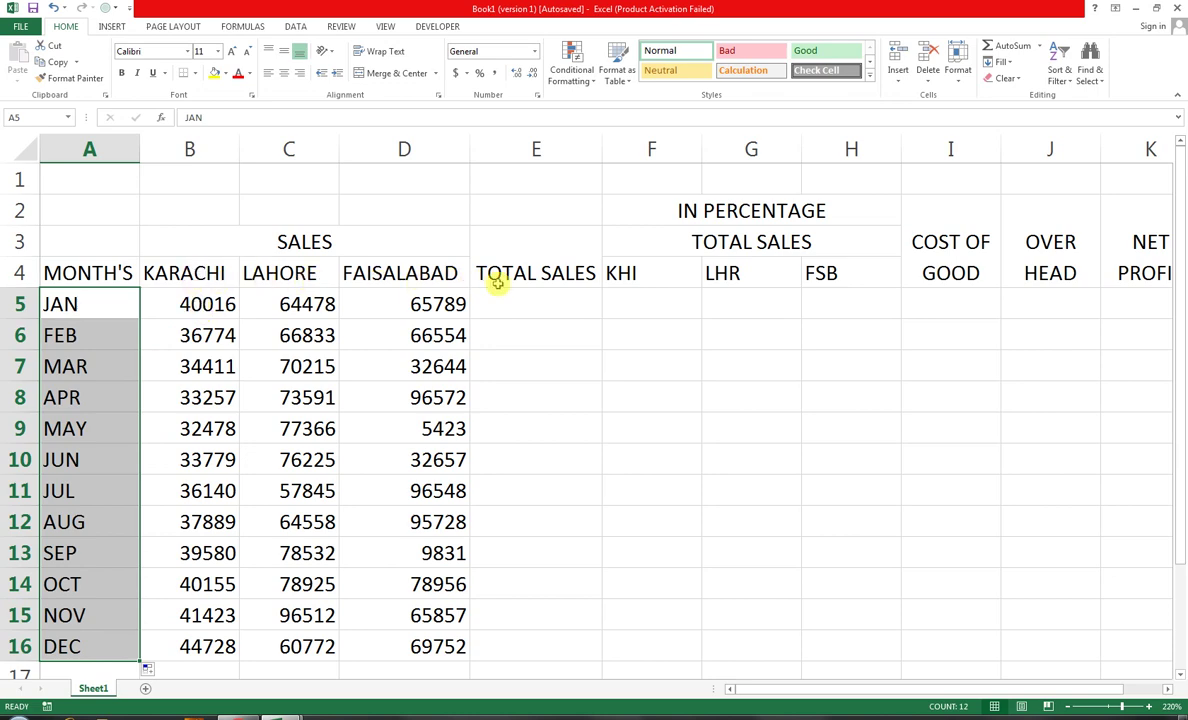
pyautogui.moveTo(199, 318); pyautogui.dragTo(368, 641)
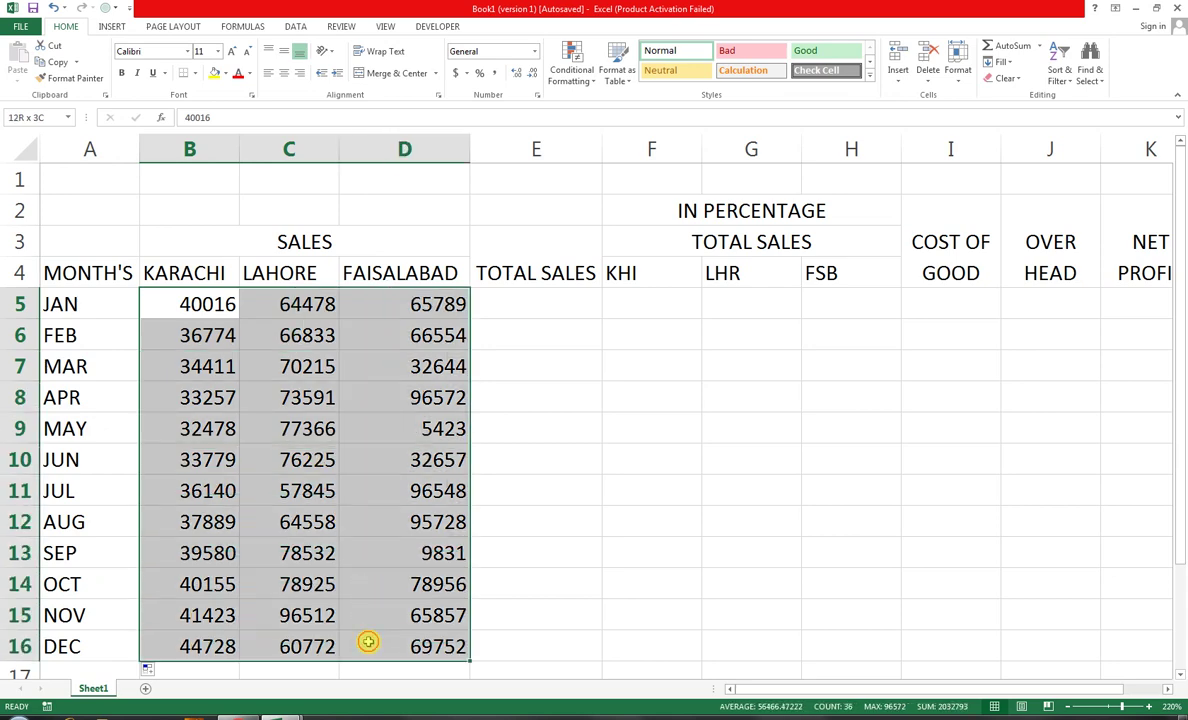
pyautogui.moveTo(368, 641); pyautogui.dragTo(368, 641)
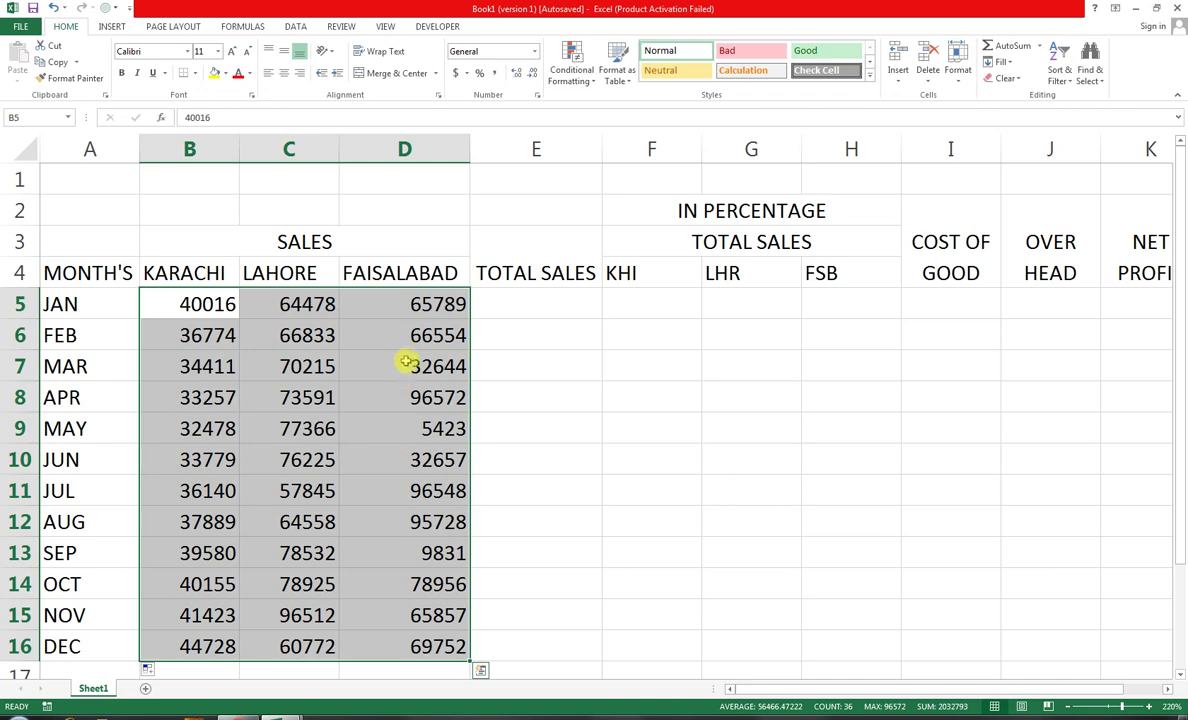
pyautogui.click(164, 242)
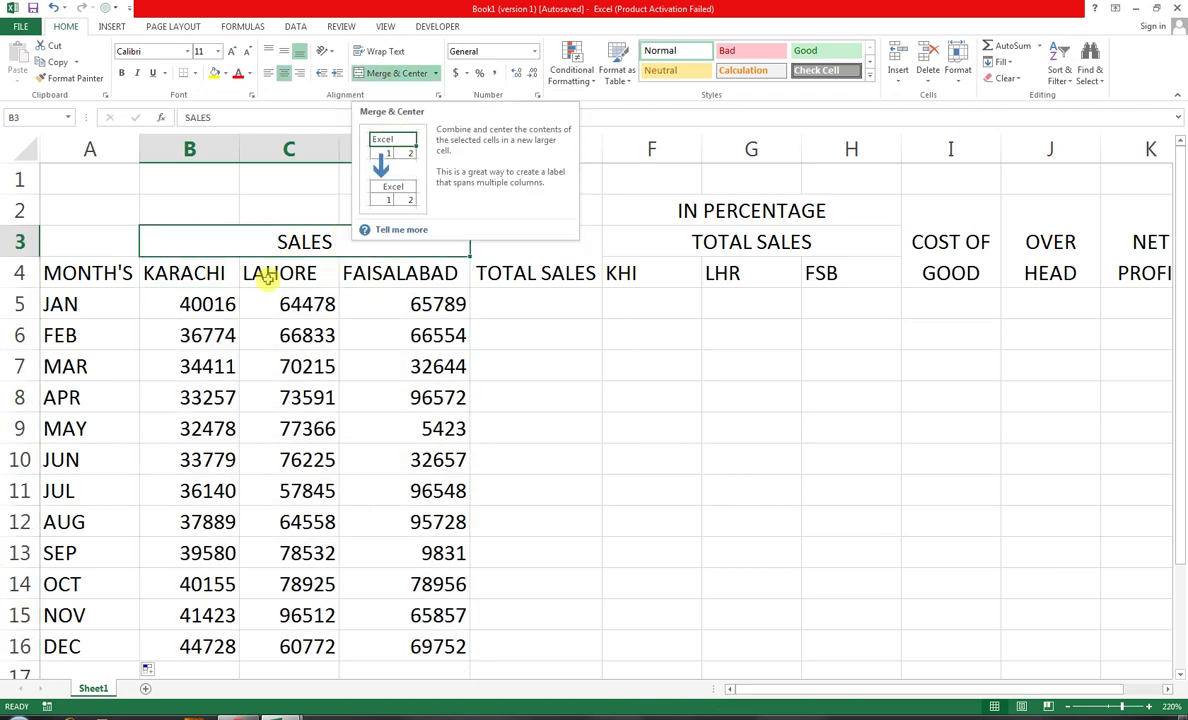
pyautogui.click(540, 262)
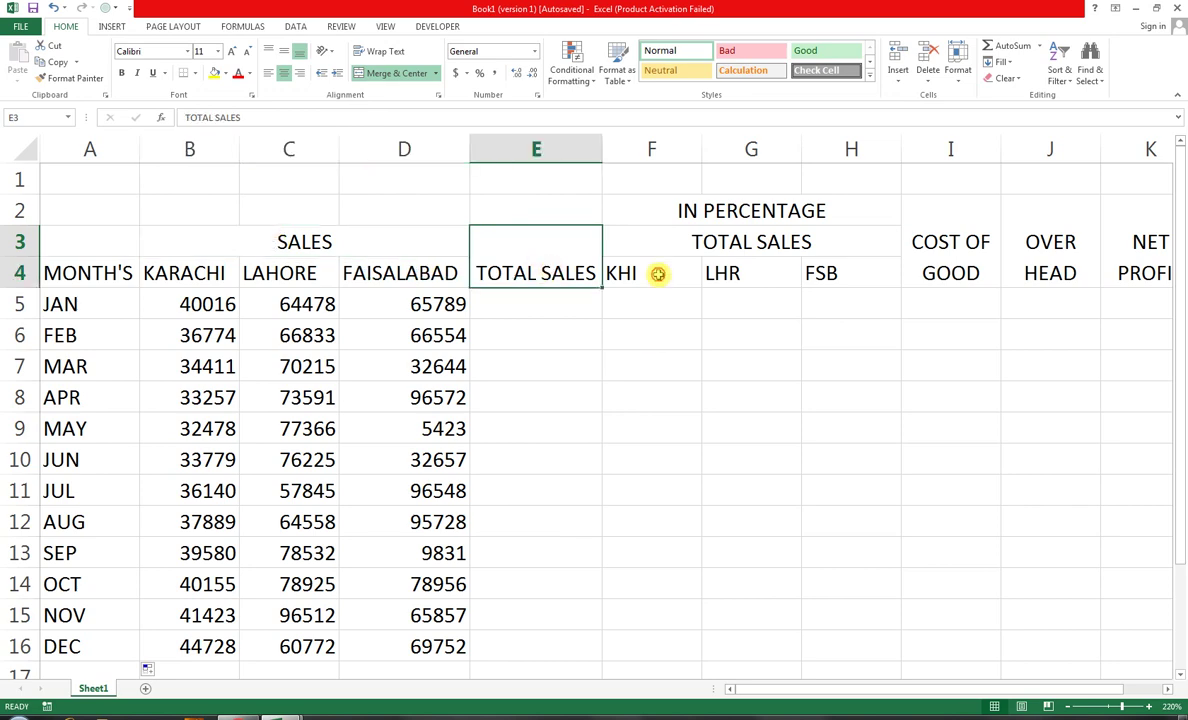
pyautogui.moveTo(657, 273); pyautogui.dragTo(825, 282)
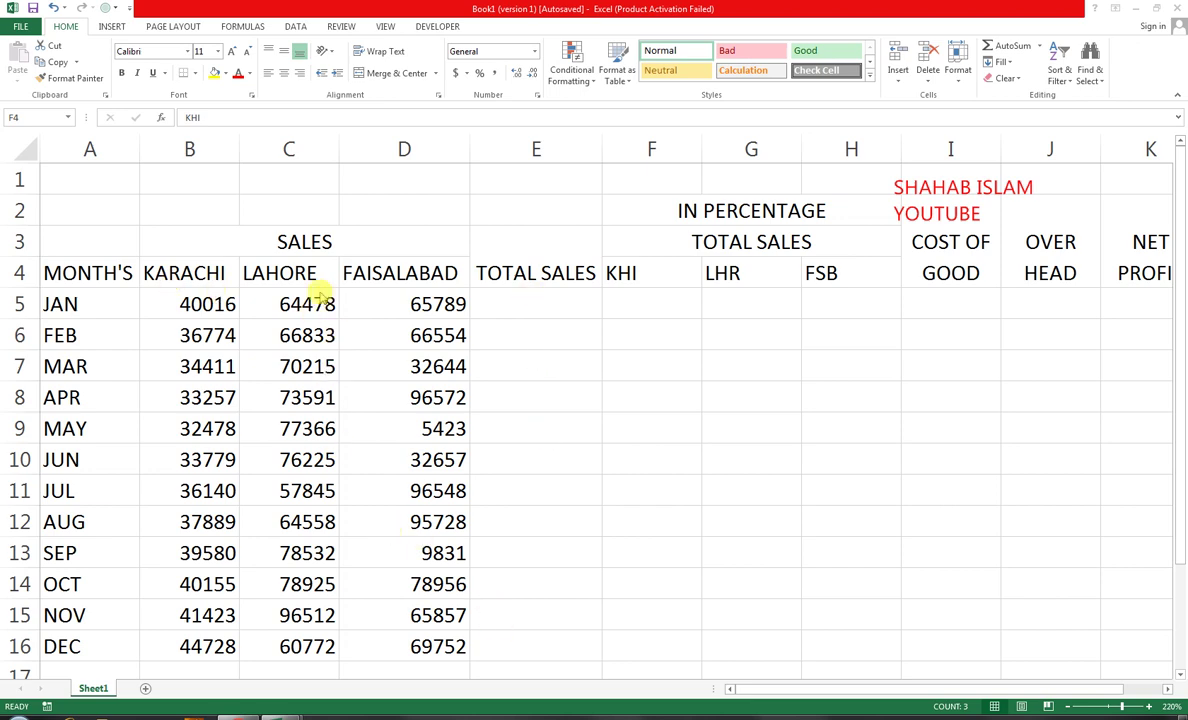
# Total January's three city sales in E5 with =SUM(B5:D5) and fill the formula down to E16.
pyautogui.click(504, 301)
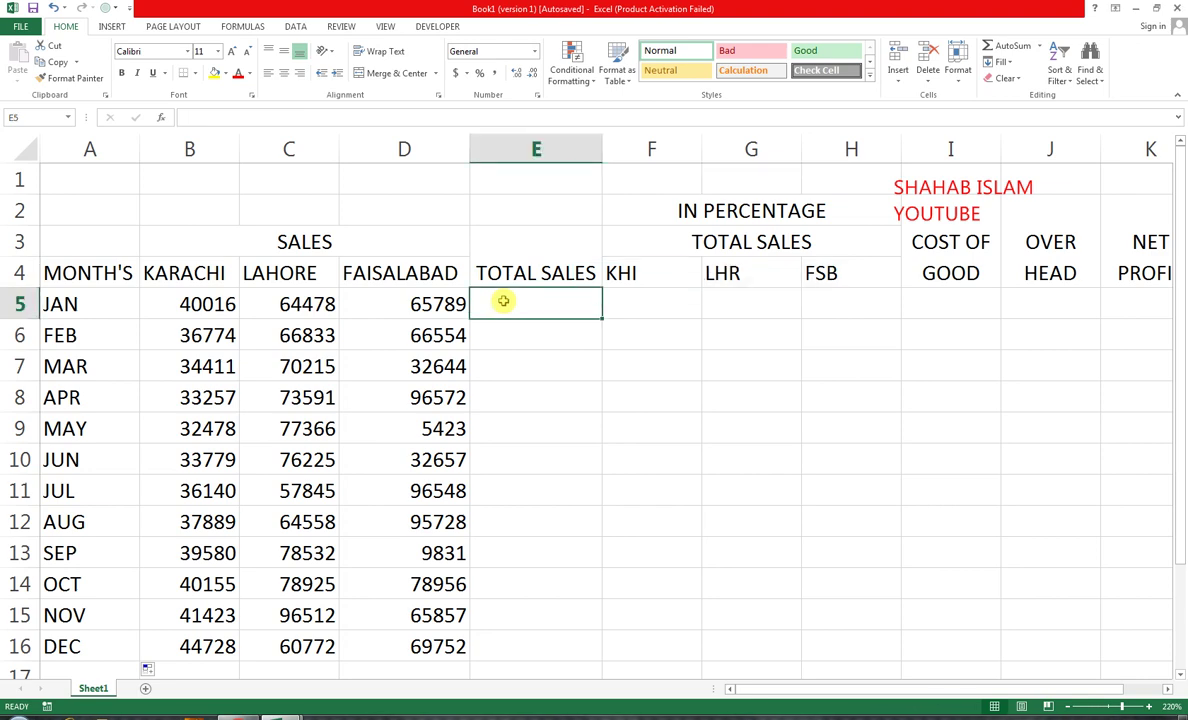
pyautogui.hotkey('alt', '=')
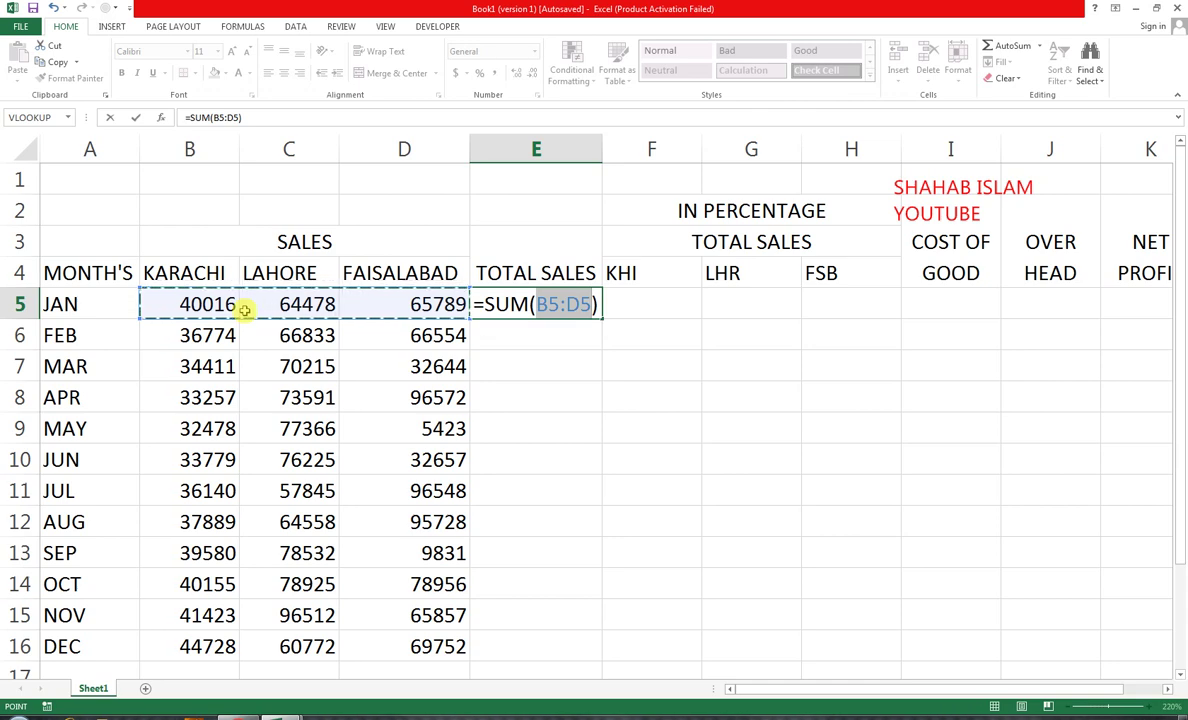
pyautogui.press('Return')
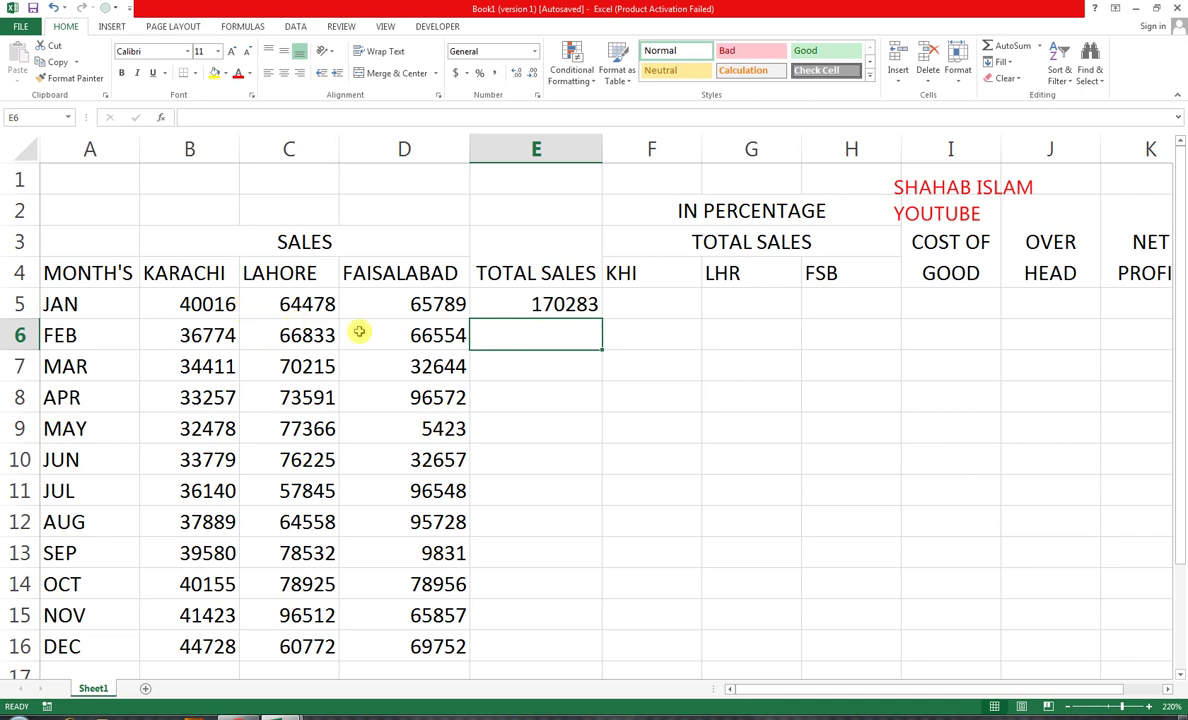
pyautogui.click(549, 304)
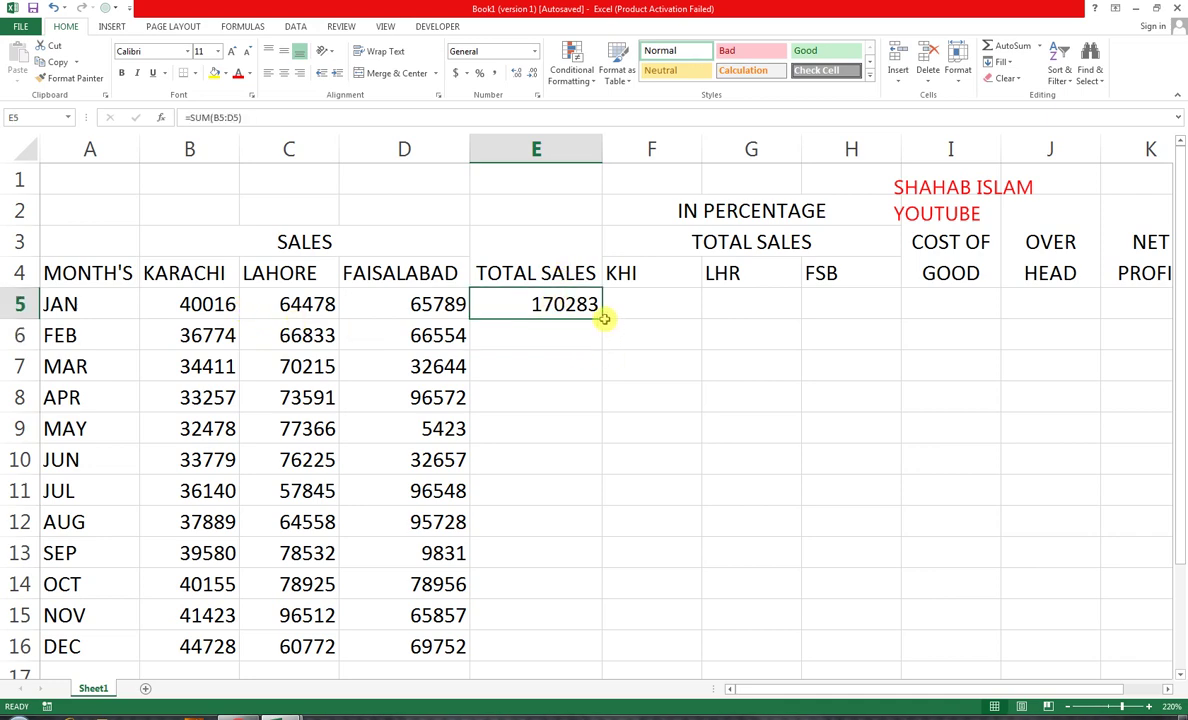
pyautogui.moveTo(603, 319); pyautogui.dragTo(544, 313)
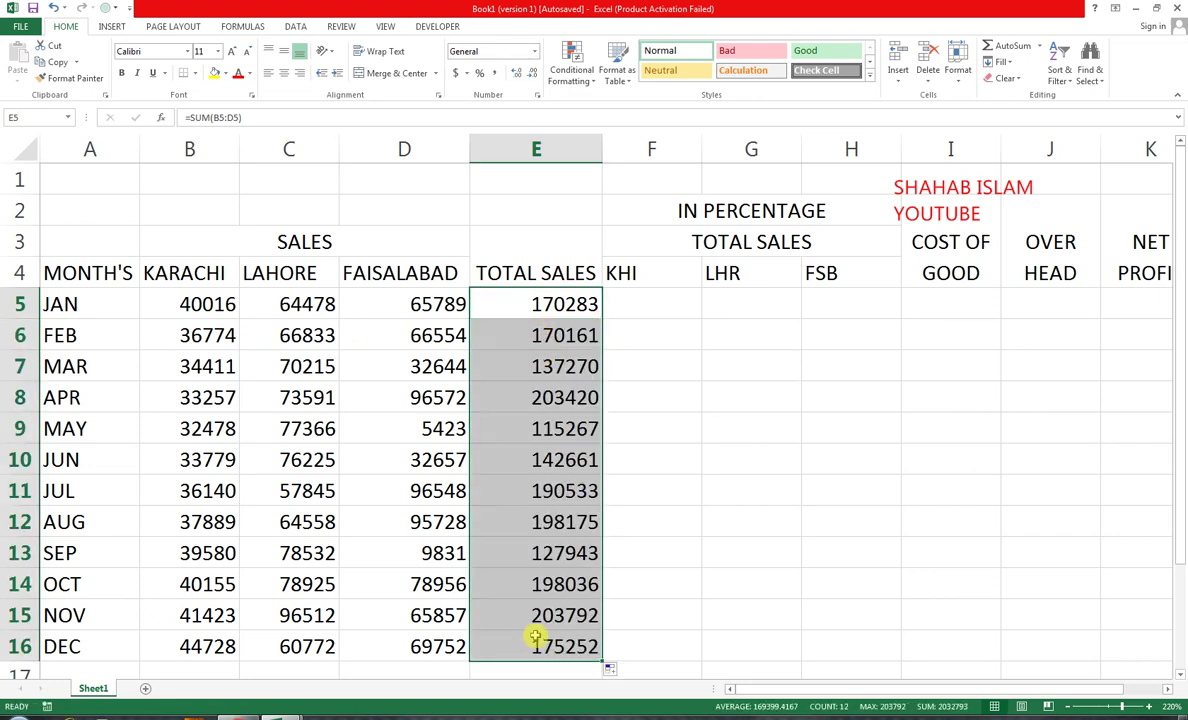
# Calculate Karachi's share of January's total sales in F5 with the formula =B5/E5.
pyautogui.click(636, 302)
pyautogui.write('=')
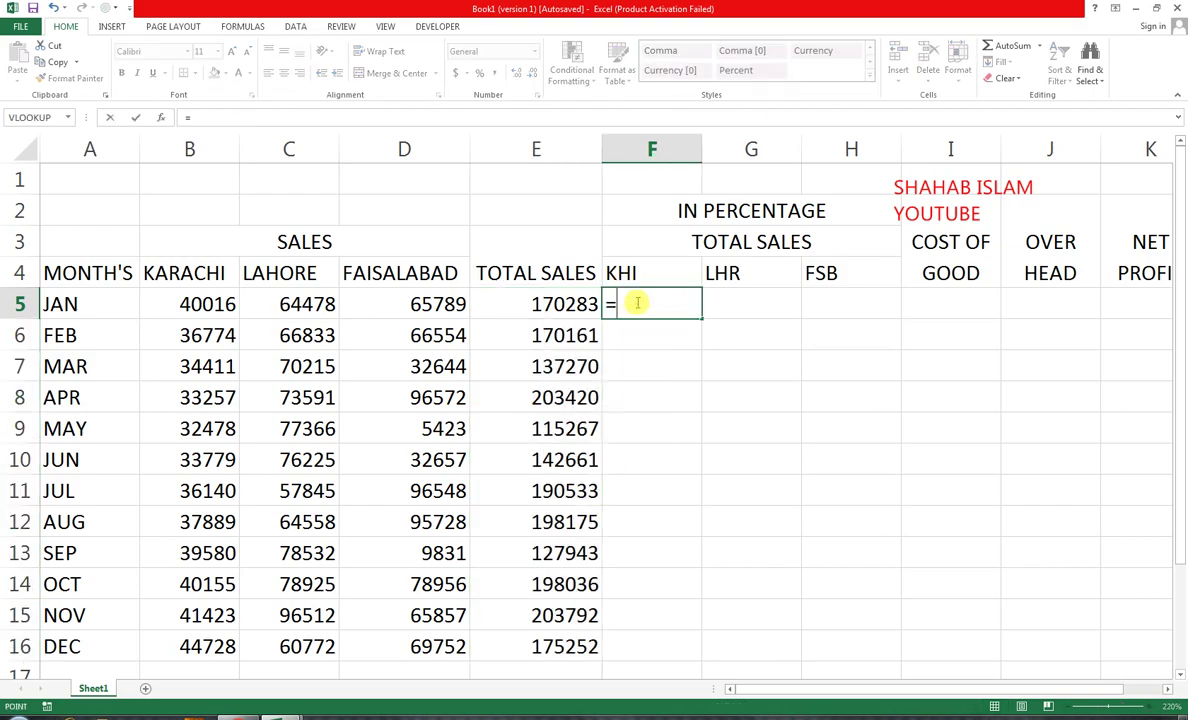
pyautogui.press('Left')
pyautogui.press('Left')
pyautogui.press('Left')
pyautogui.press('Left')
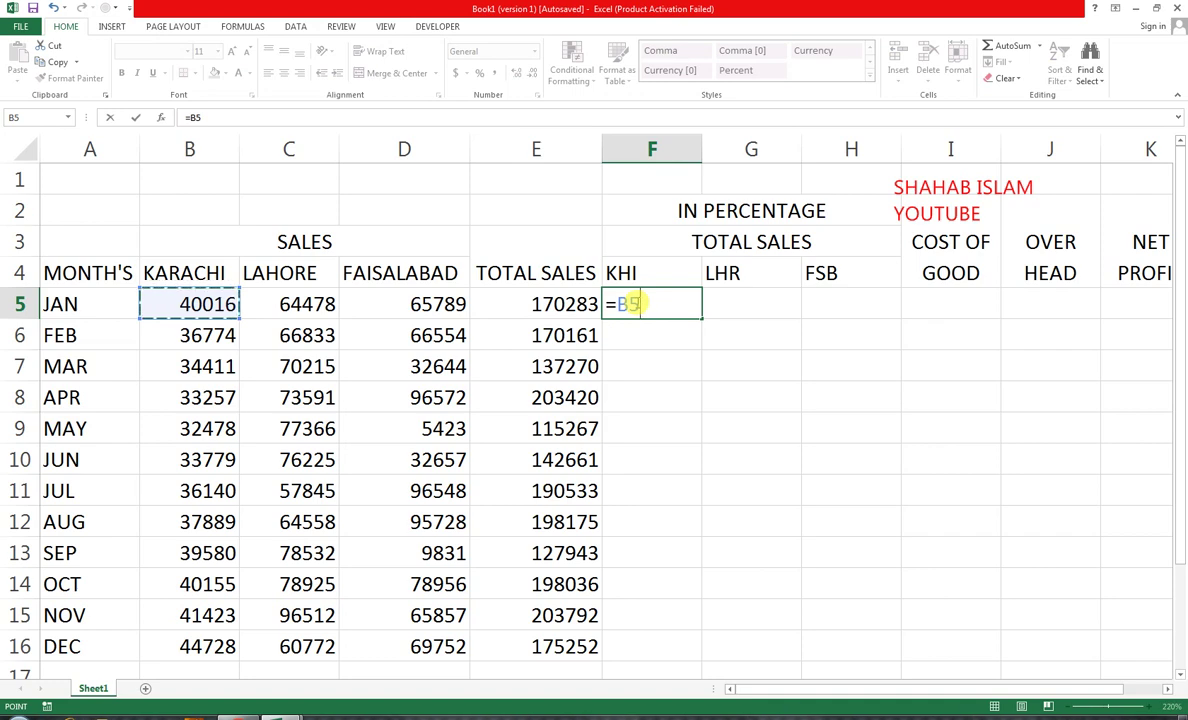
pyautogui.write('/')
pyautogui.press('Left')
pyautogui.press('Left')
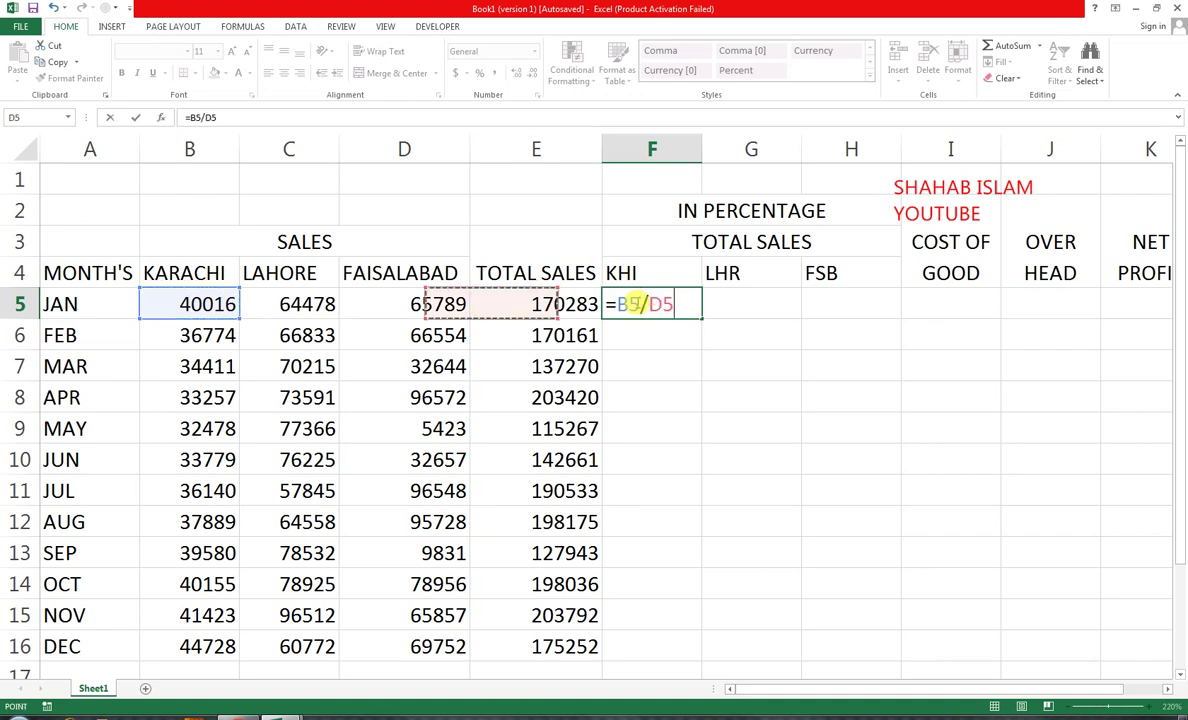
pyautogui.press('Right')
pyautogui.press('Return')
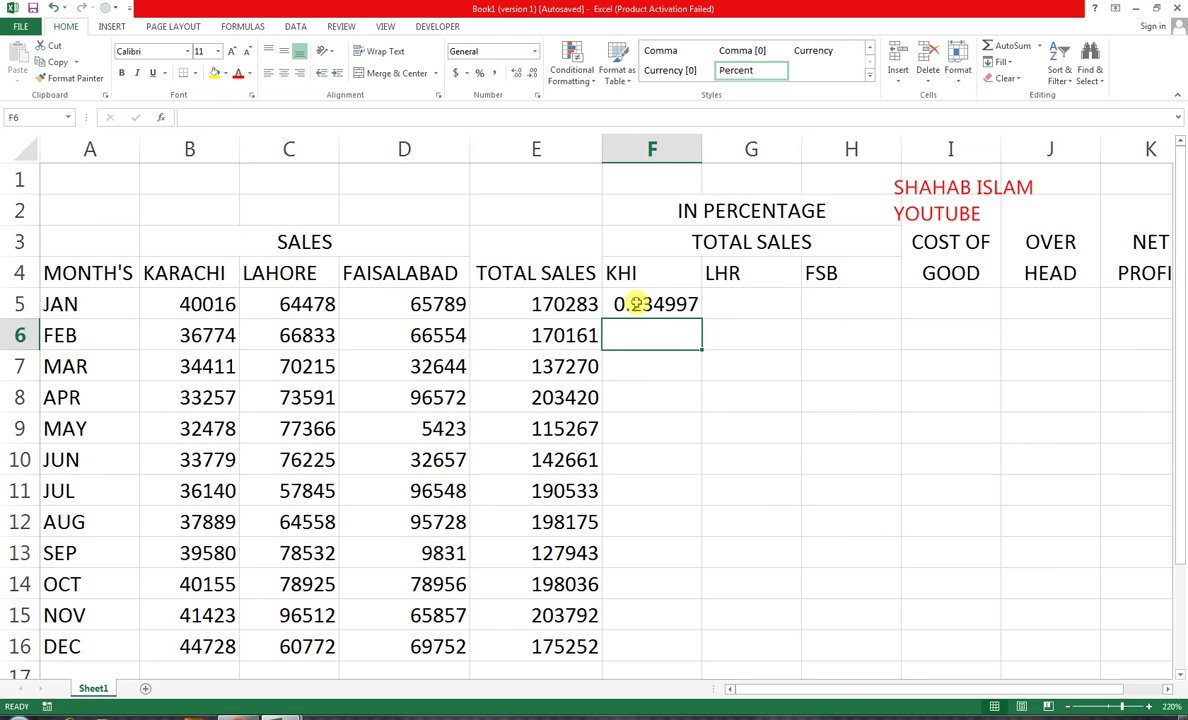
# Format F5:H16 as percentages and fill the KHI formula from F5 down to F16.
pyautogui.moveTo(634, 304); pyautogui.dragTo(806, 643)
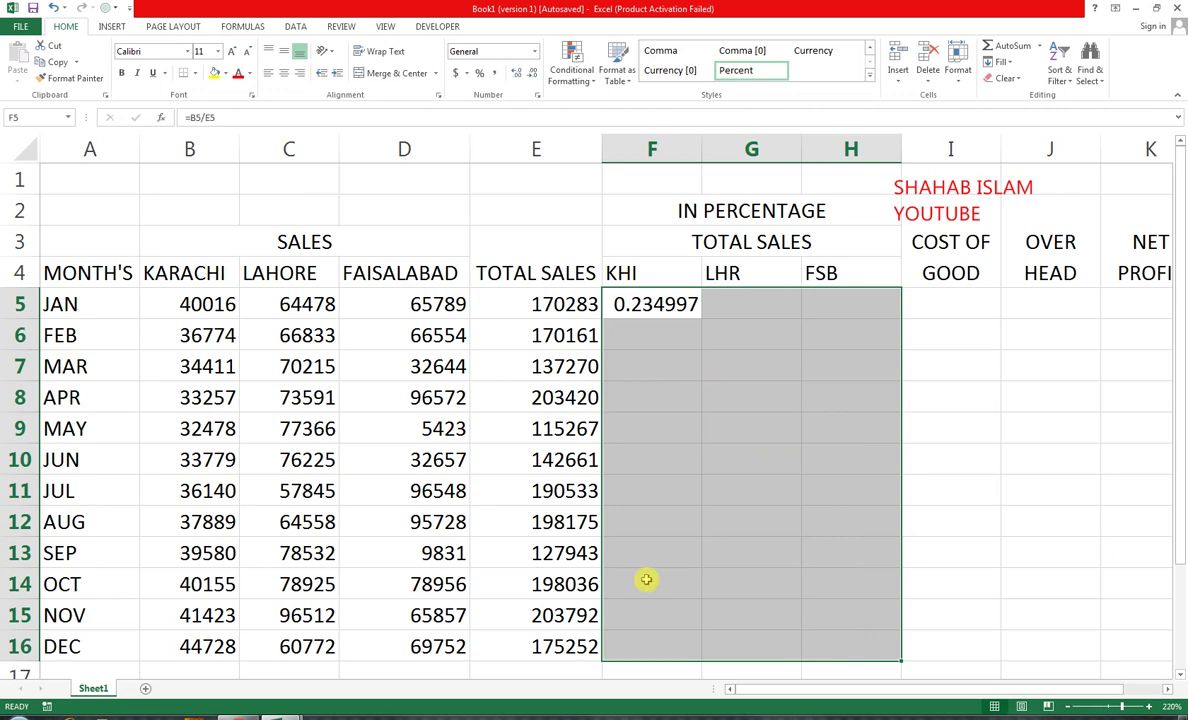
pyautogui.click(482, 76)
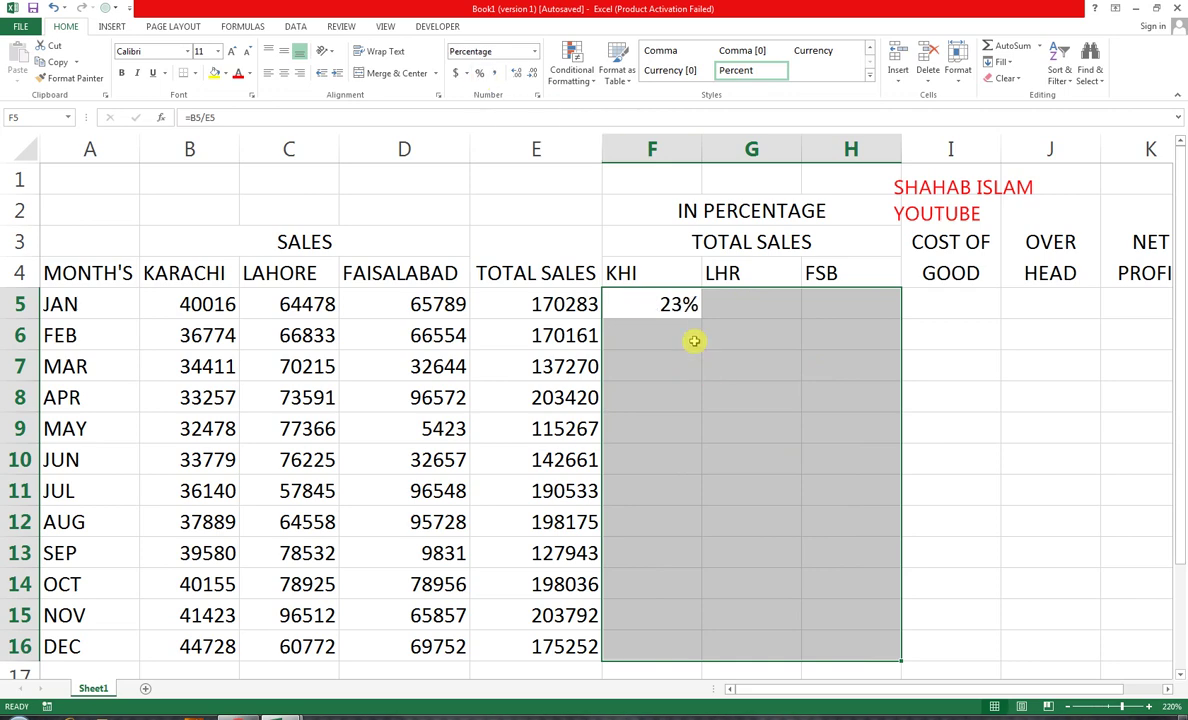
pyautogui.click(643, 318)
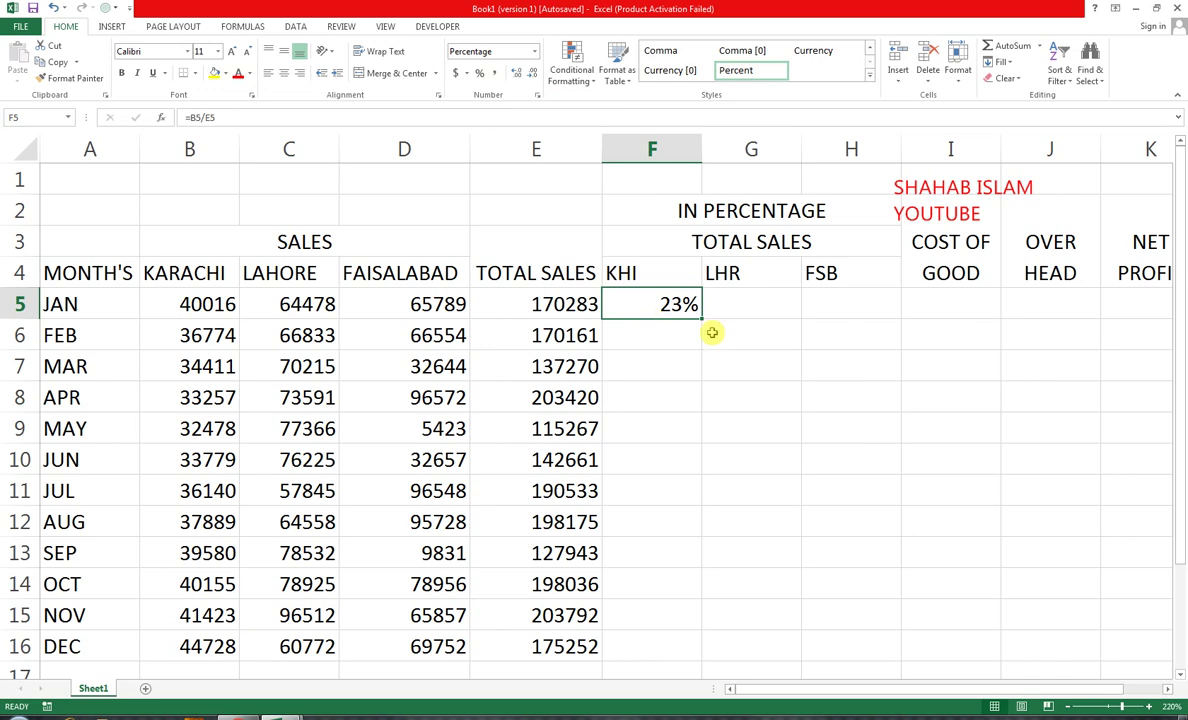
pyautogui.moveTo(702, 318); pyautogui.dragTo(695, 662)
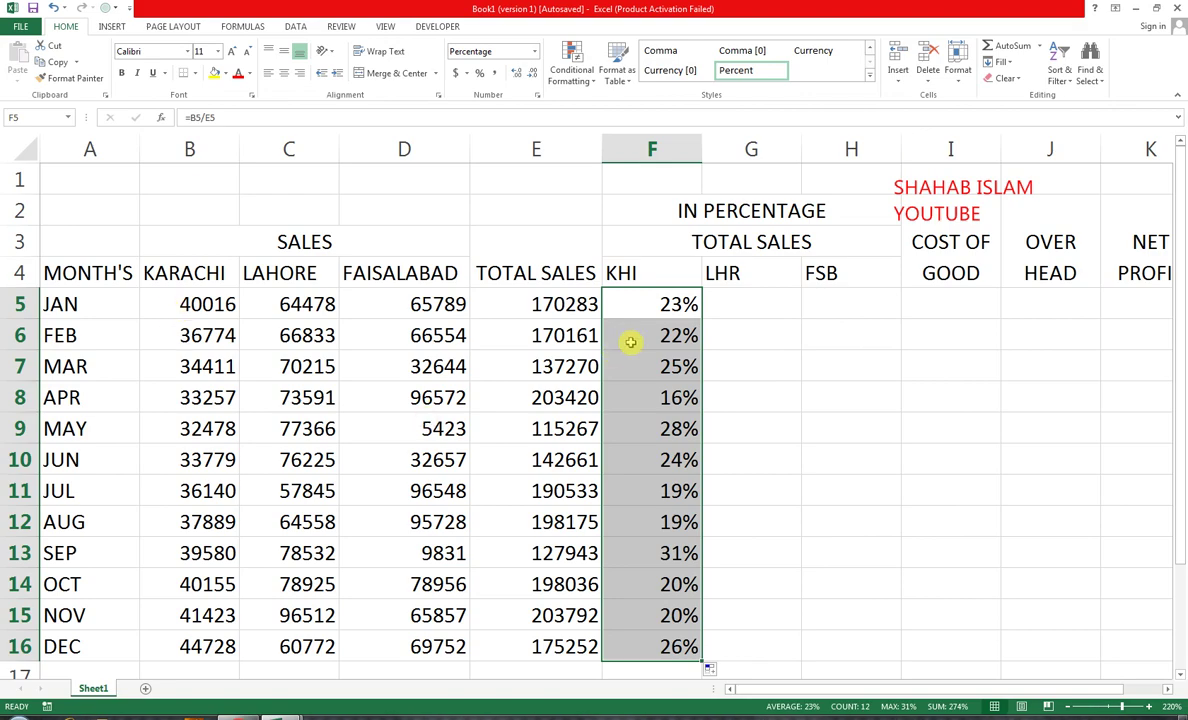
# Calculate Lahore's share of total sales in G5 with =C5/E5 and fill the formula down to G16.
pyautogui.click(736, 322)
pyautogui.click(736, 306)
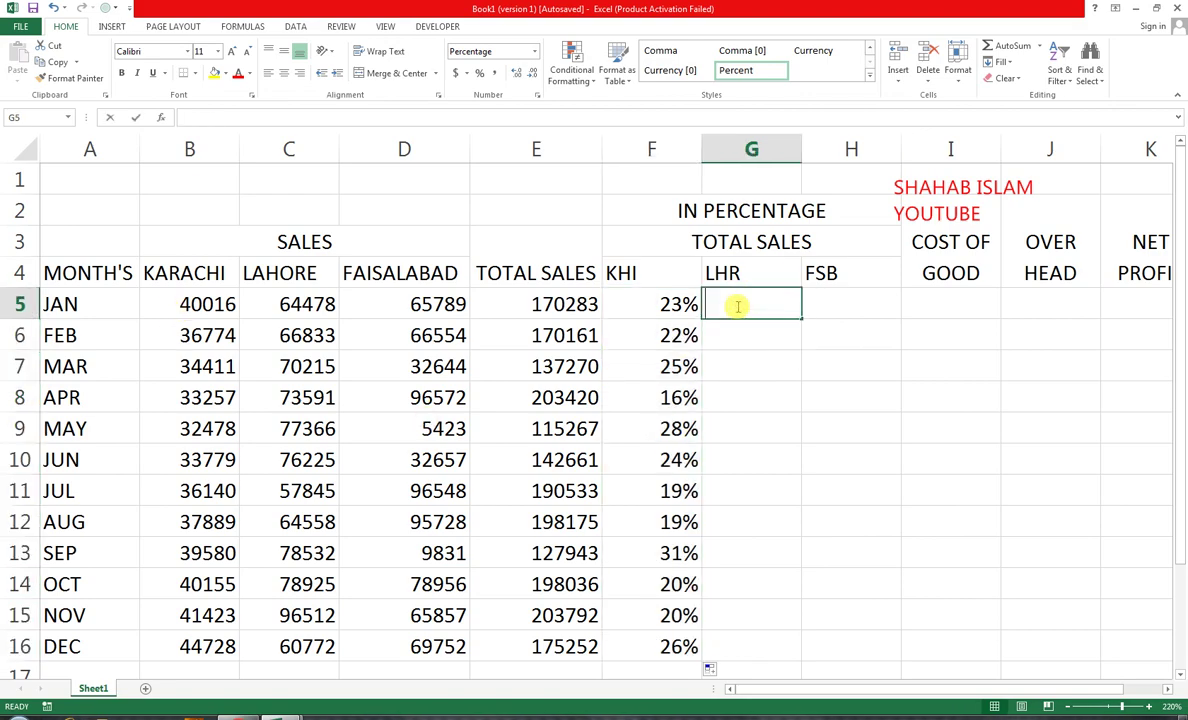
pyautogui.write('=')
pyautogui.press('Left')
pyautogui.press('Left')
pyautogui.press('Left')
pyautogui.press('Left')
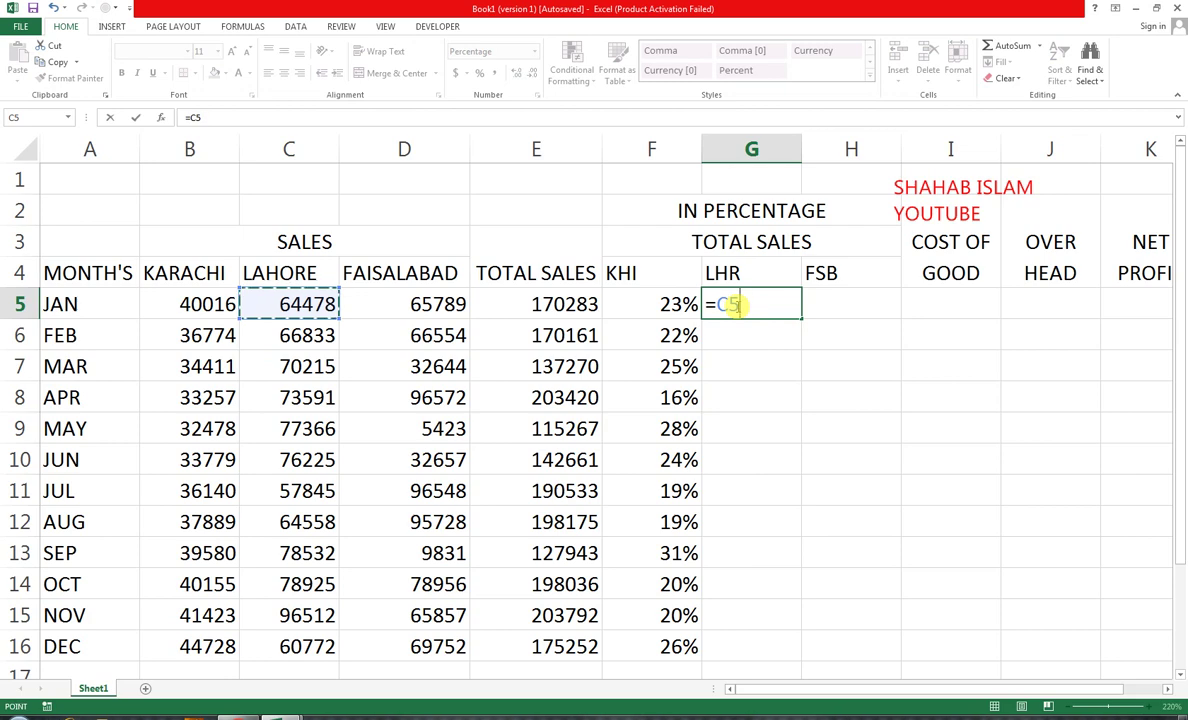
pyautogui.write('/')
pyautogui.press('Left')
pyautogui.press('Left')
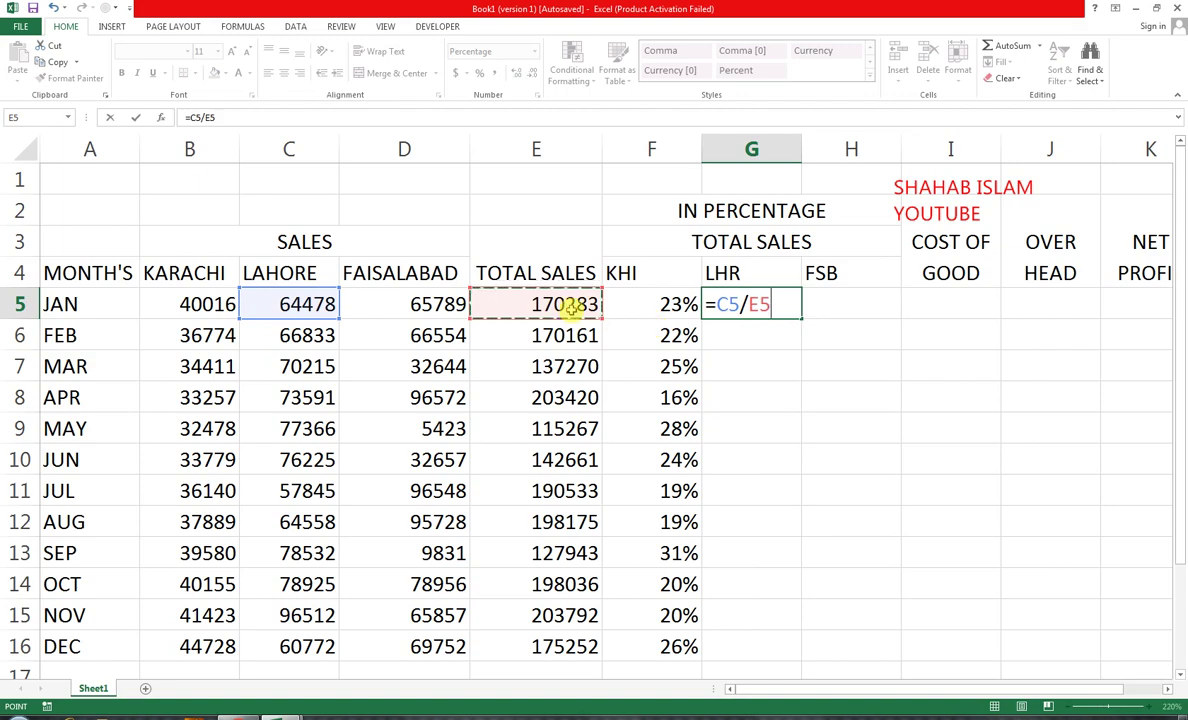
pyautogui.press('Return')
pyautogui.click(770, 304)
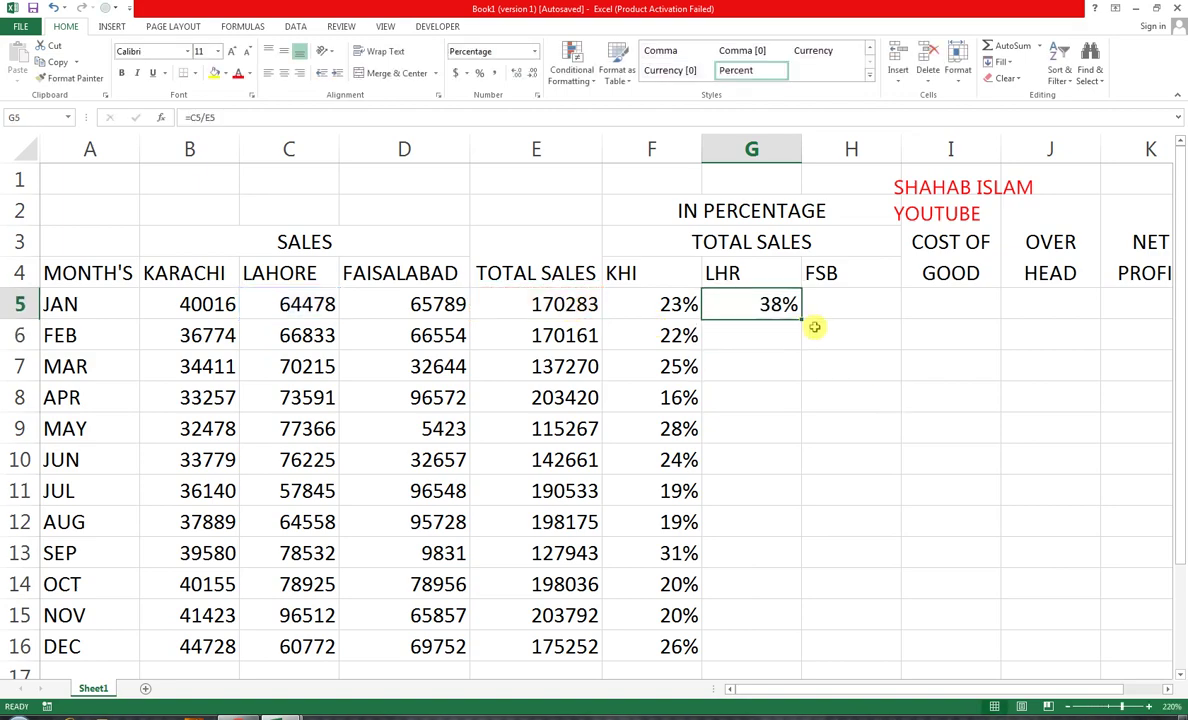
pyautogui.moveTo(798, 316); pyautogui.dragTo(798, 648)
# Calculate Faisalabad's share of total sales in H5 with =D5/E5 and fill the formula down to H16.
pyautogui.click(856, 300)
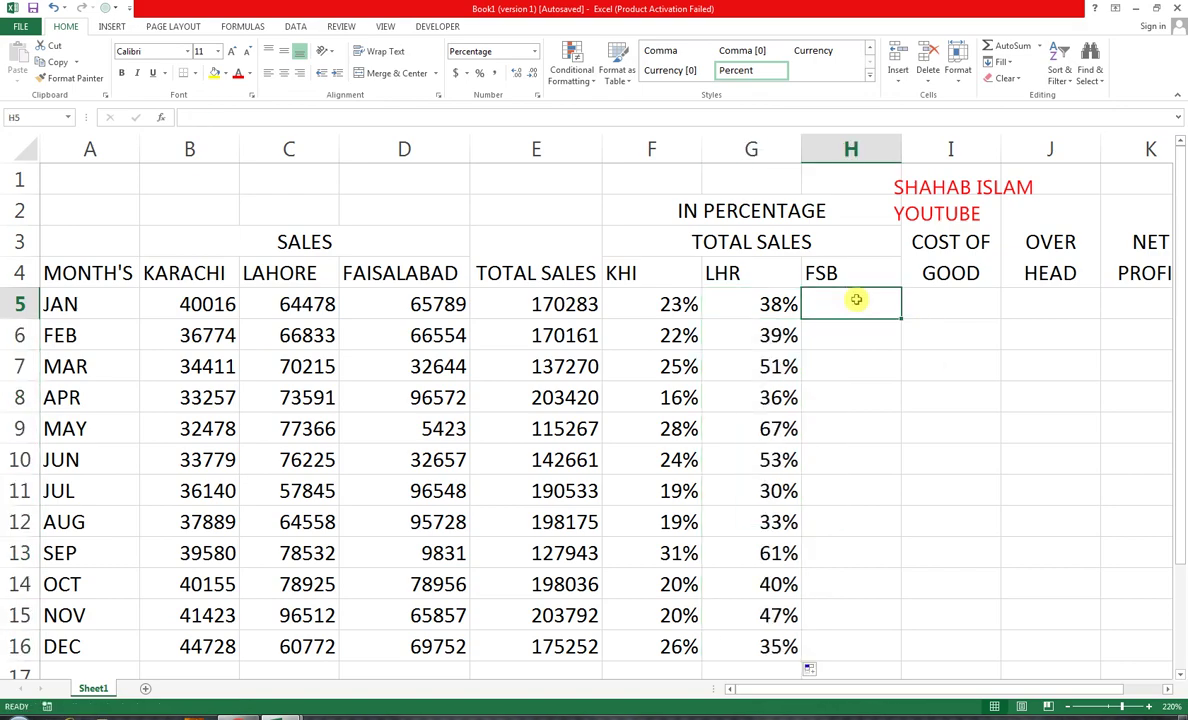
pyautogui.write('=')
pyautogui.press('Left')
pyautogui.press('Left')
pyautogui.press('Left')
pyautogui.press('Left')
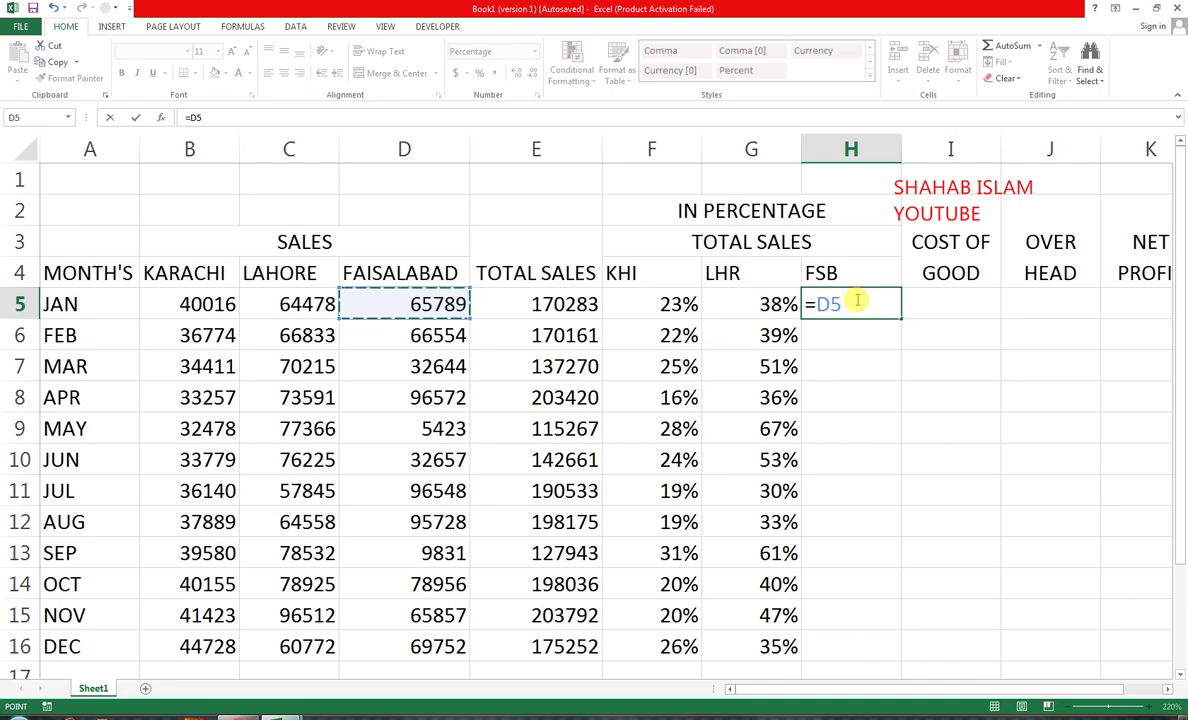
pyautogui.write('/')
pyautogui.press('Left')
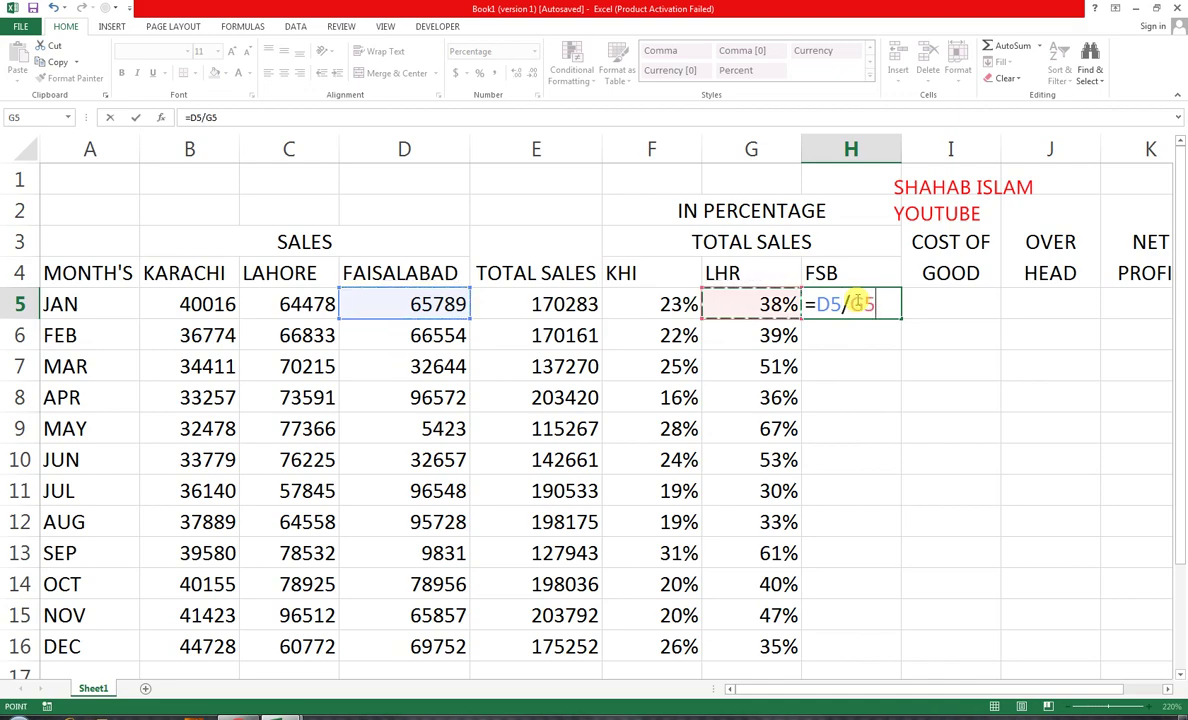
pyautogui.press('Left')
pyautogui.press('Left')
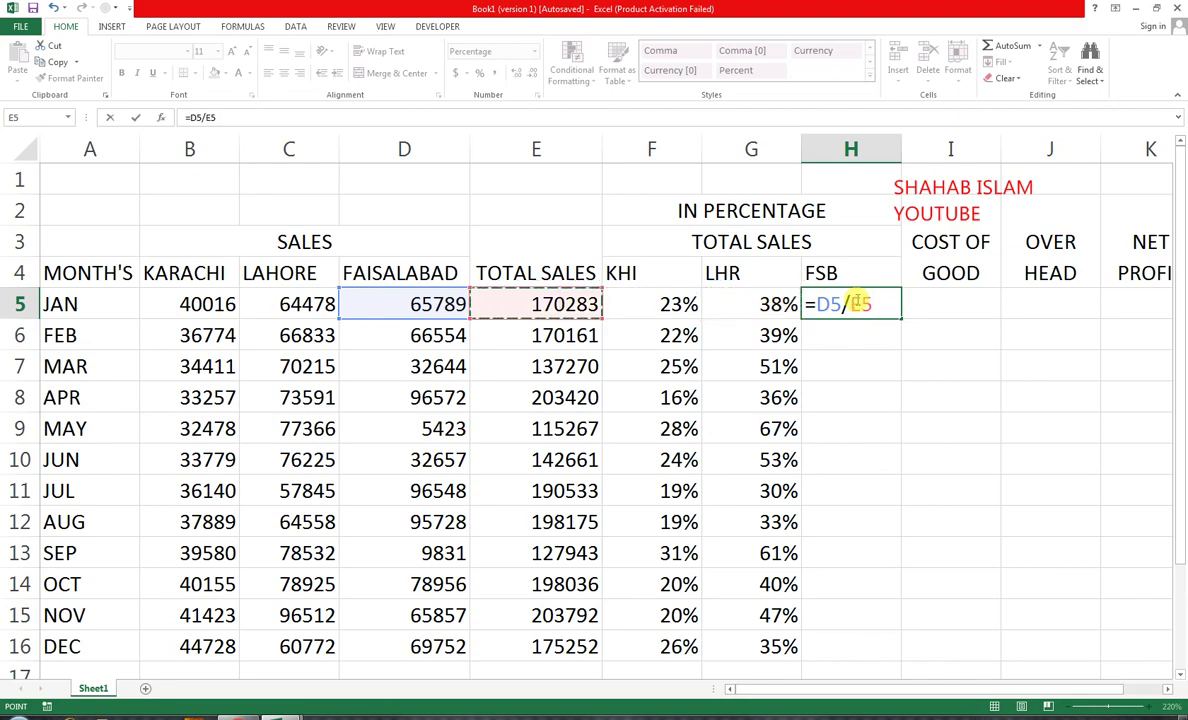
pyautogui.press('Return')
pyautogui.click(858, 301)
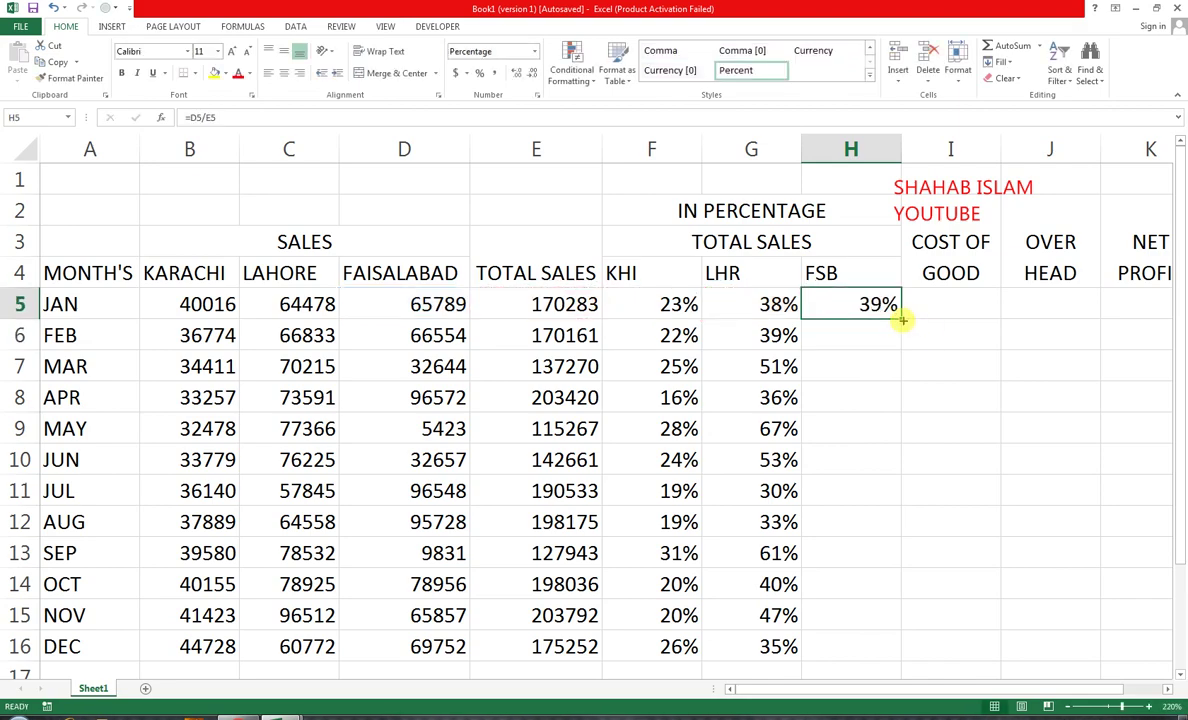
pyautogui.moveTo(902, 320); pyautogui.dragTo(838, 567)
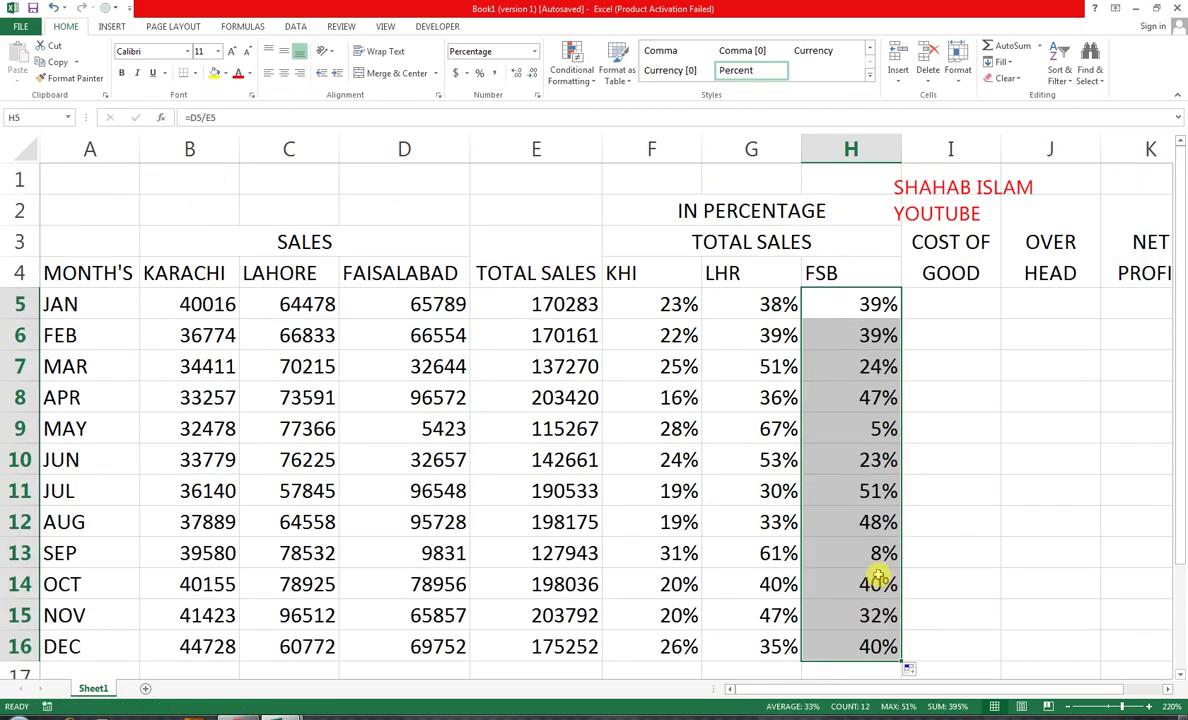
# Enter the cost of goods for January to April in I5:I8: 56452, 58642, 65782 and 63125.
pyautogui.click(960, 304)
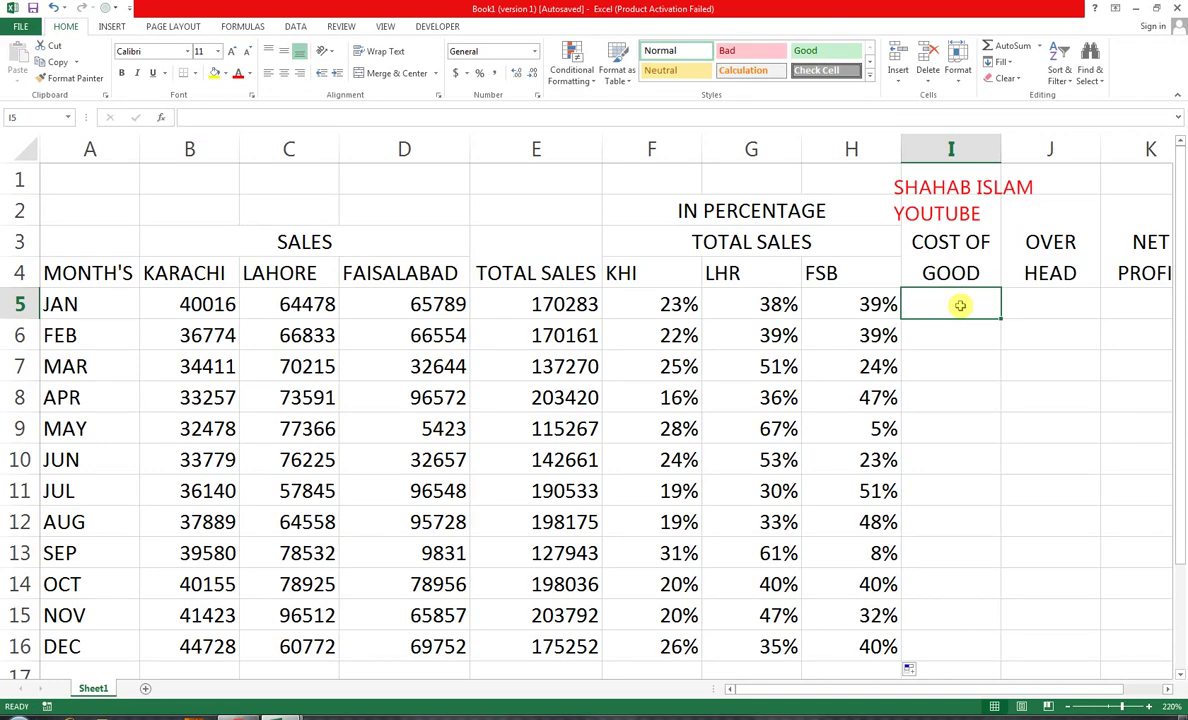
pyautogui.write('56452')
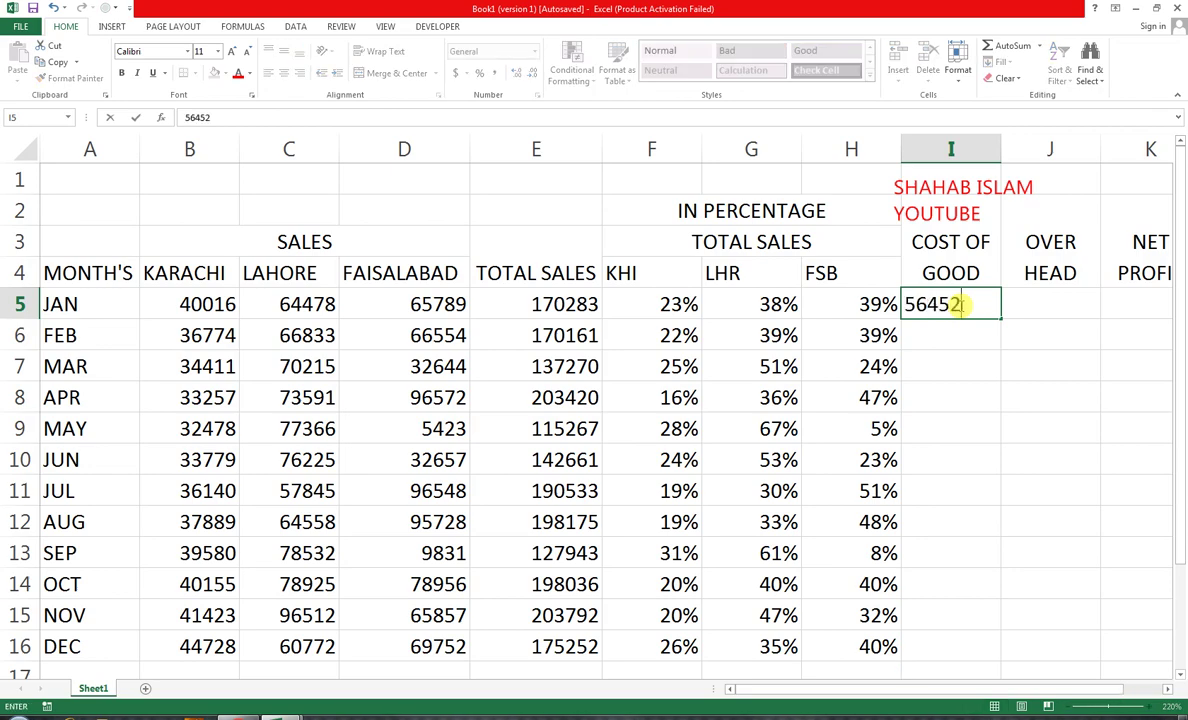
pyautogui.press('Return')
pyautogui.write('58')
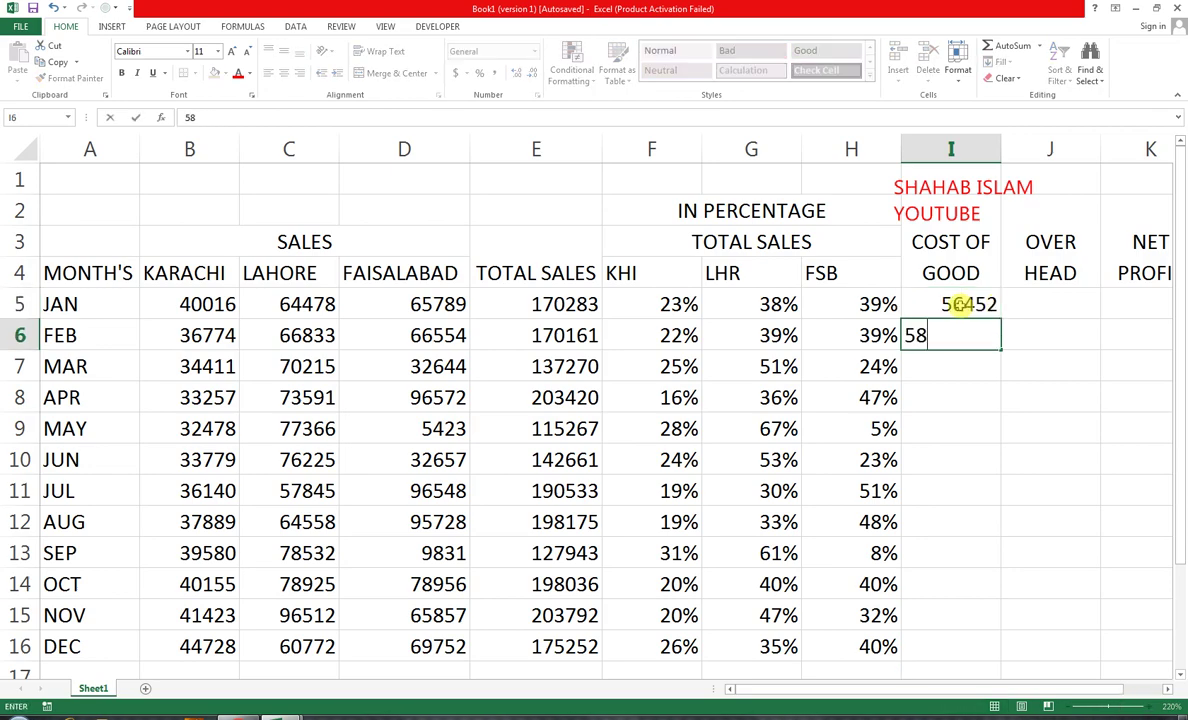
pyautogui.write('642')
pyautogui.press('Return')
pyautogui.write('6')
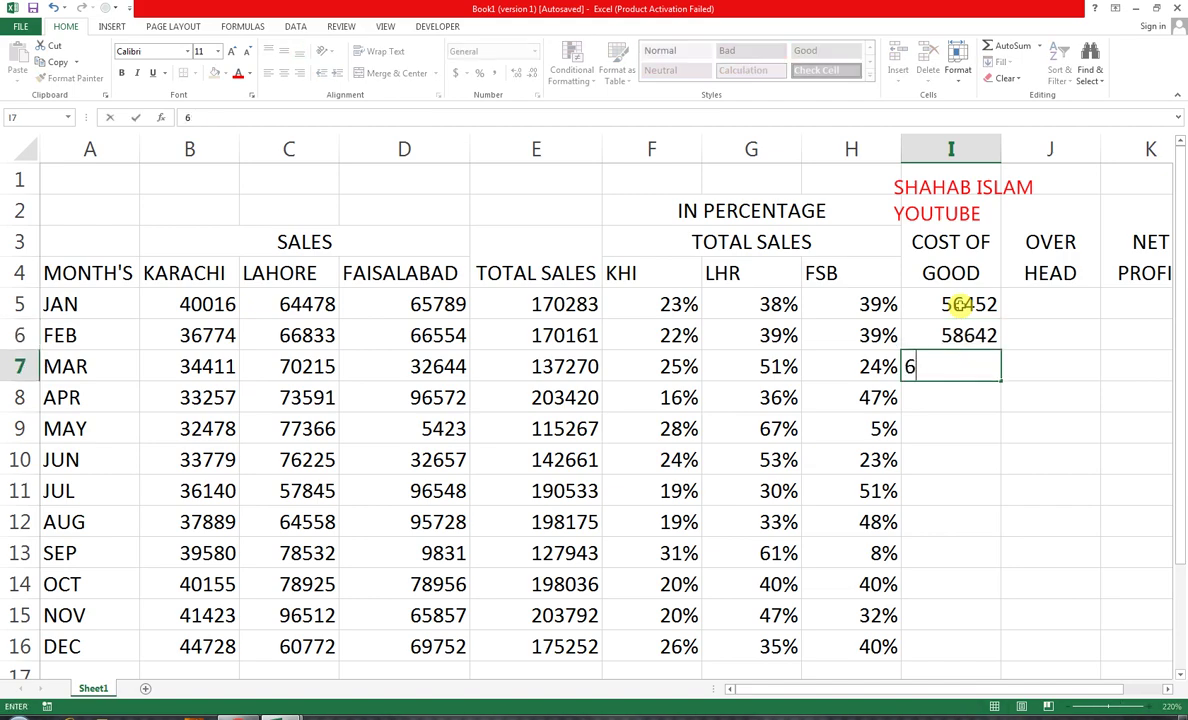
pyautogui.write('5782')
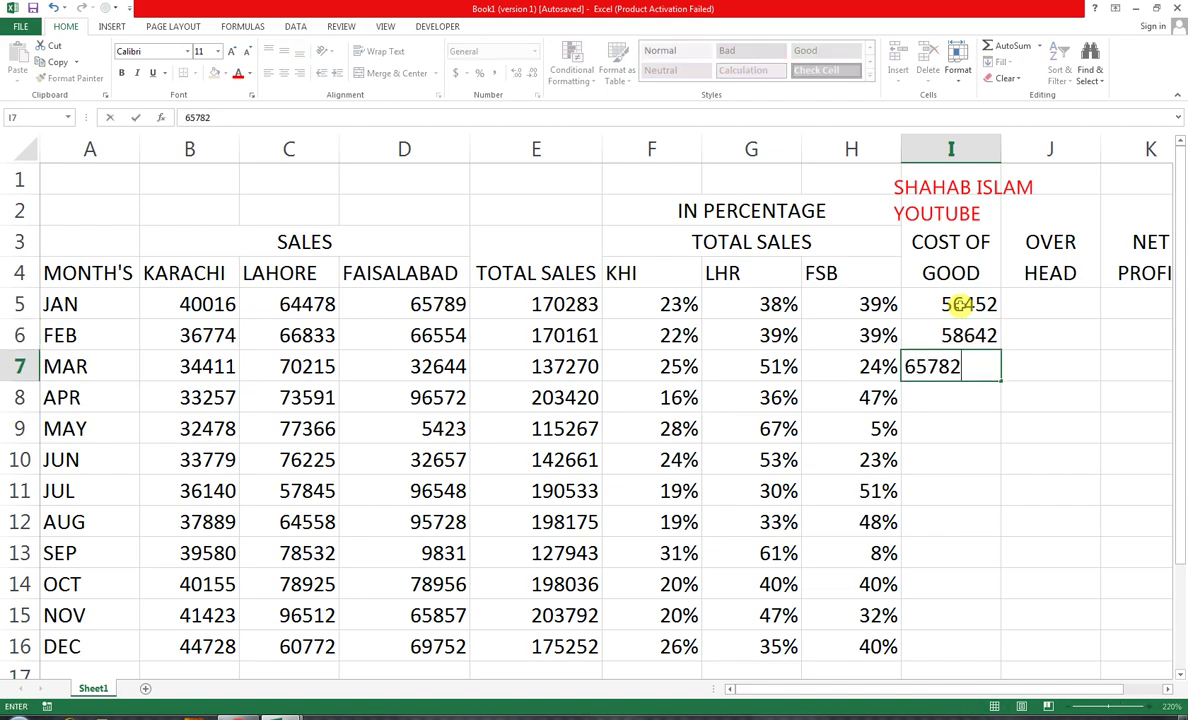
pyautogui.press('Return')
pyautogui.write('6312')
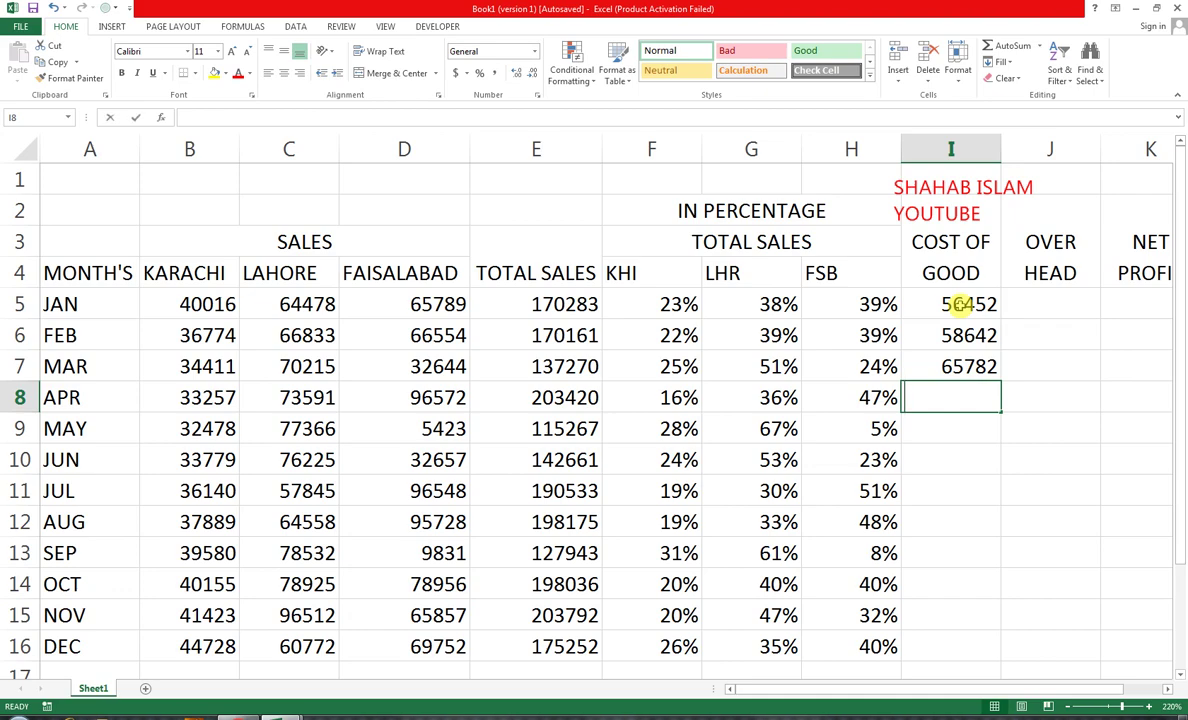
pyautogui.write('5')
pyautogui.press('Return')
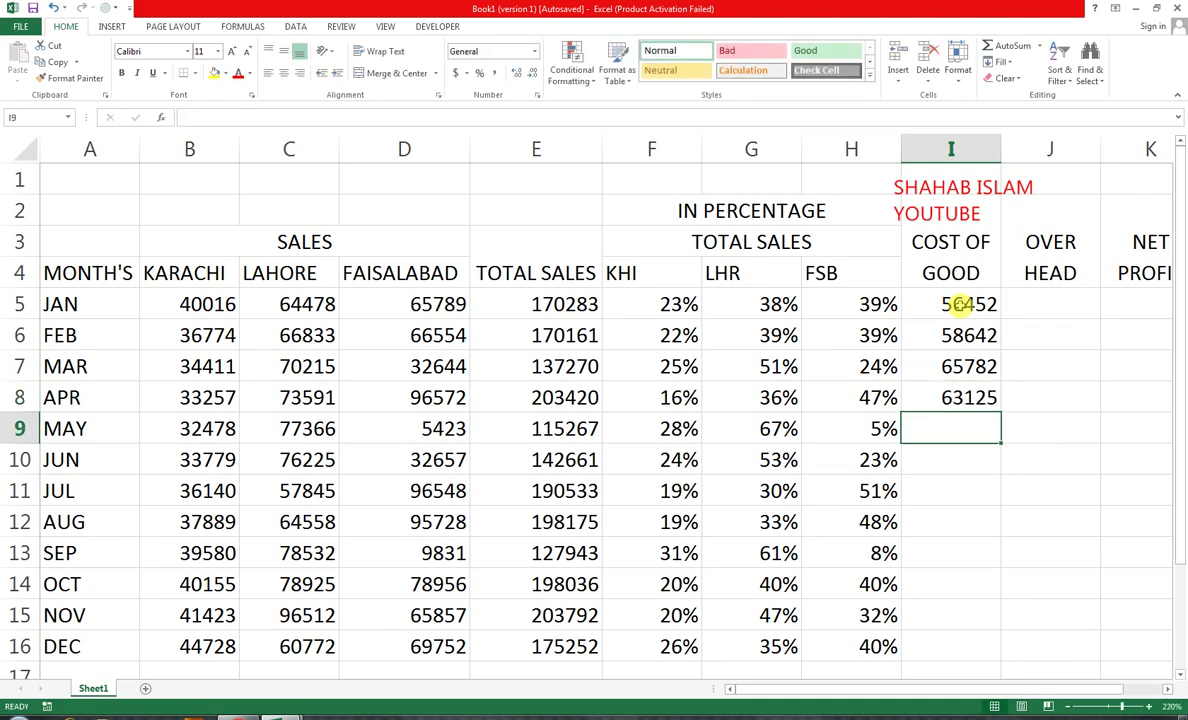
# Enter the cost of goods for May to August in I9:I12: 65482, 54873, 25975 and 65478.
pyautogui.write('65482')
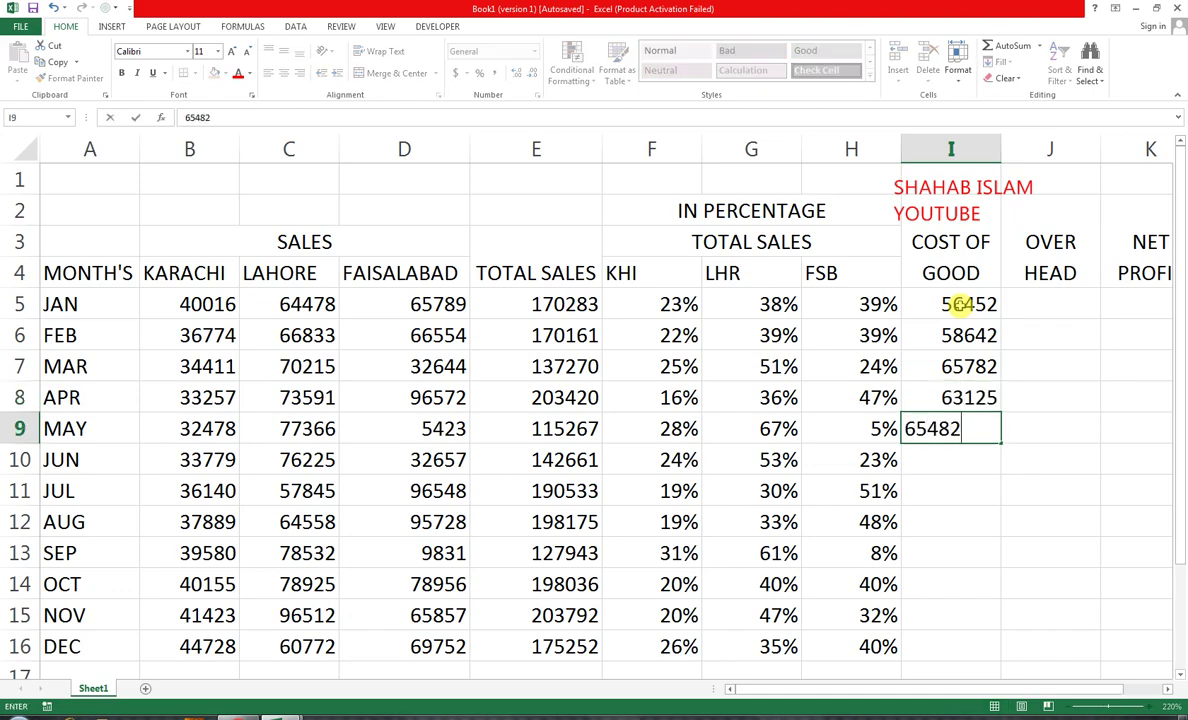
pyautogui.press('Return')
pyautogui.write('54873')
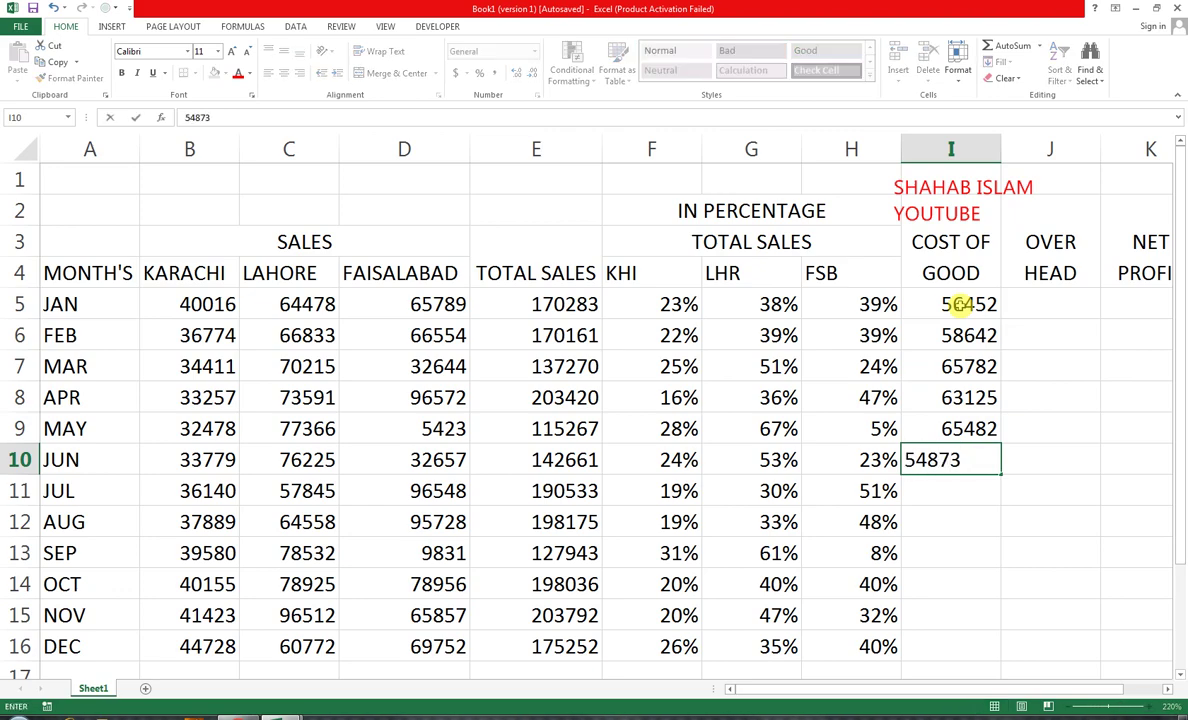
pyautogui.press('Return')
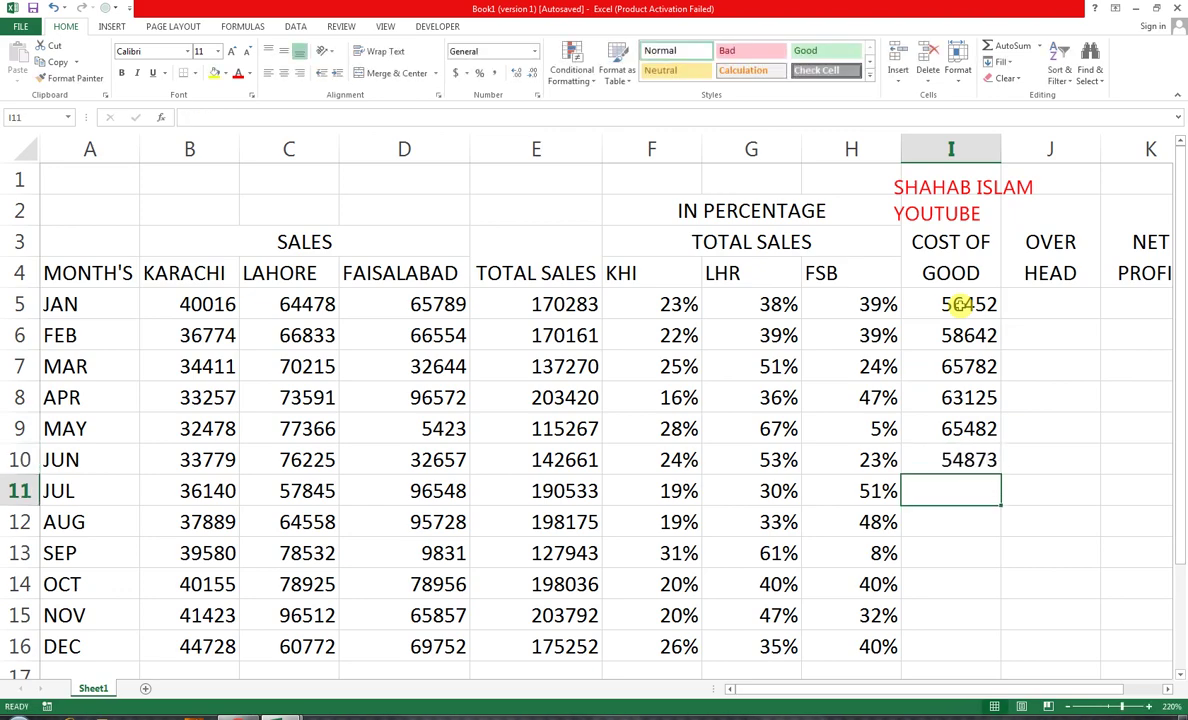
pyautogui.write('2595')
pyautogui.press('BackSpace')
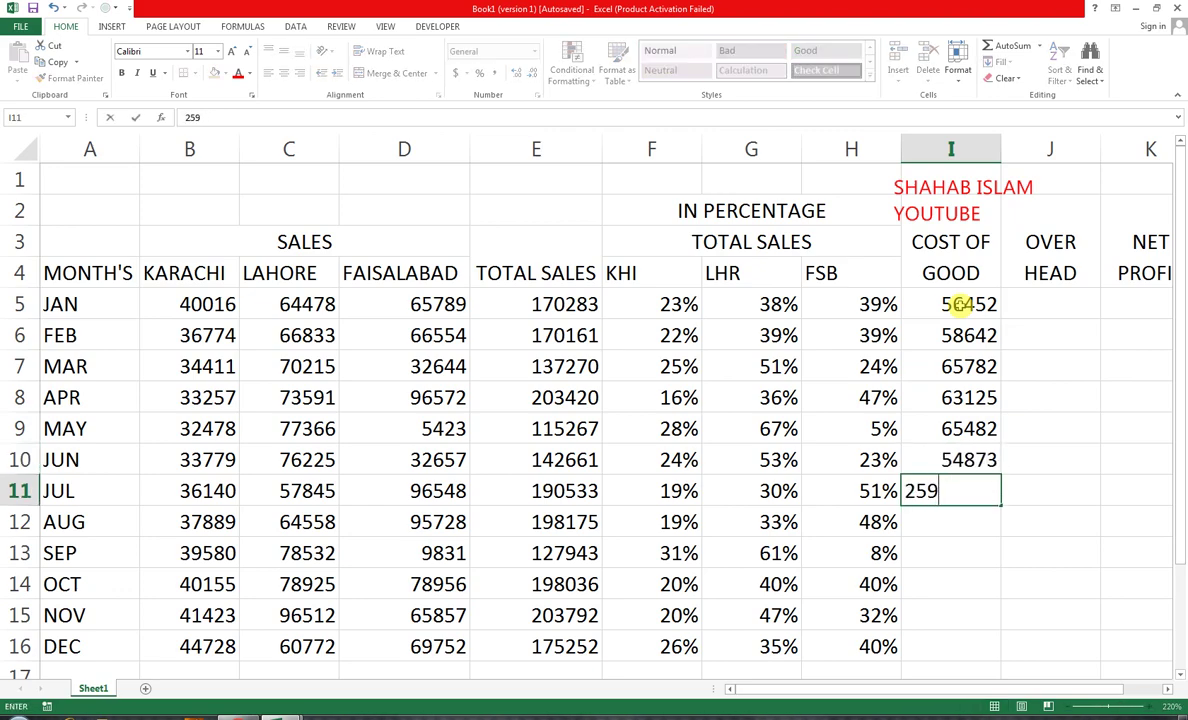
pyautogui.write('75')
pyautogui.press('Return')
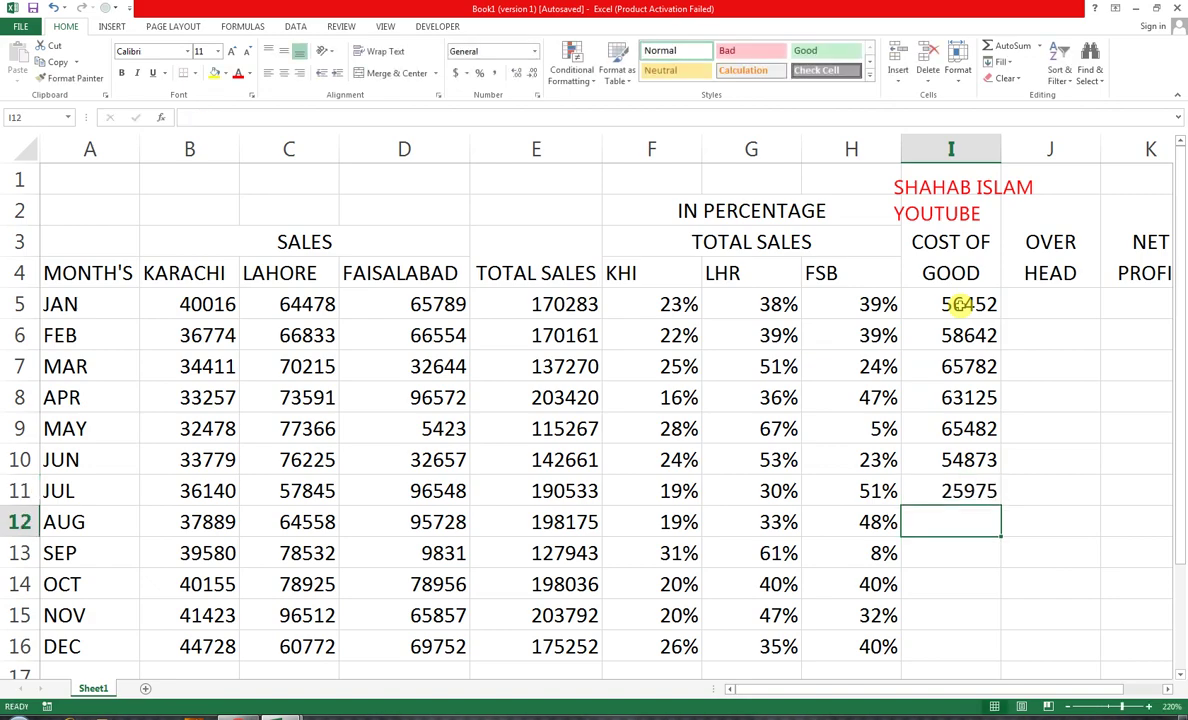
pyautogui.write('65478')
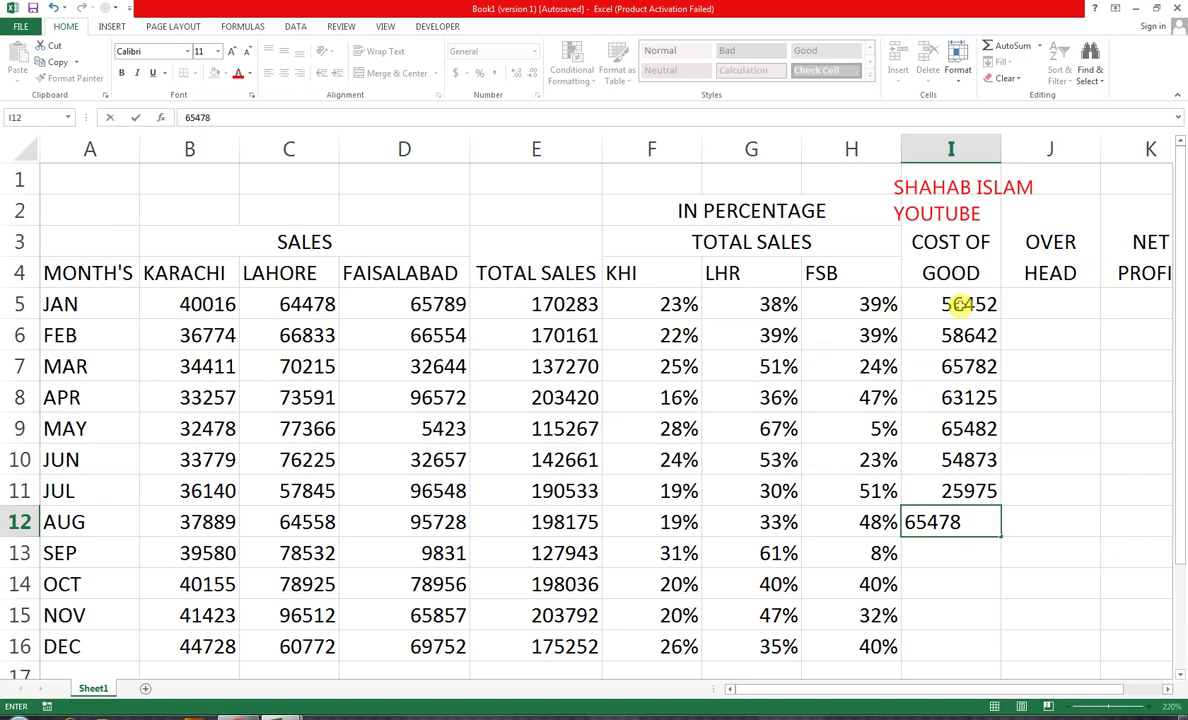
pyautogui.press('Return')
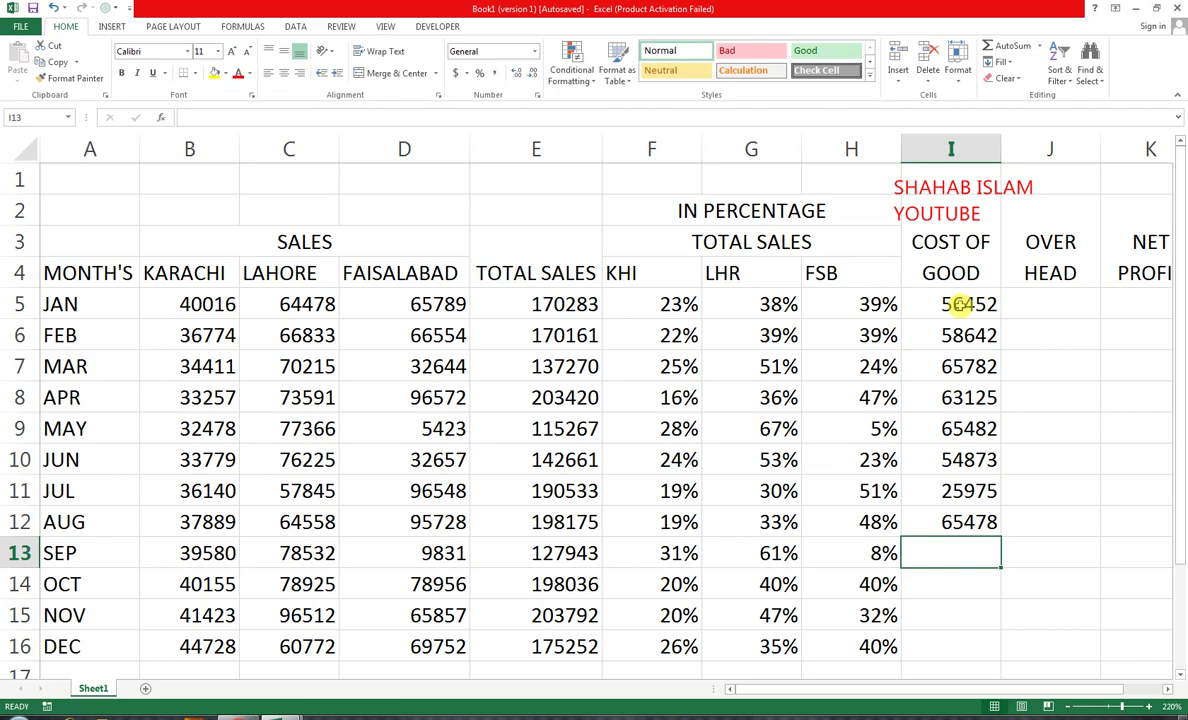
# Enter the cost of goods for September to December in I13:I16: 23597, 26578, 65498 and 20575.
pyautogui.write('23597')
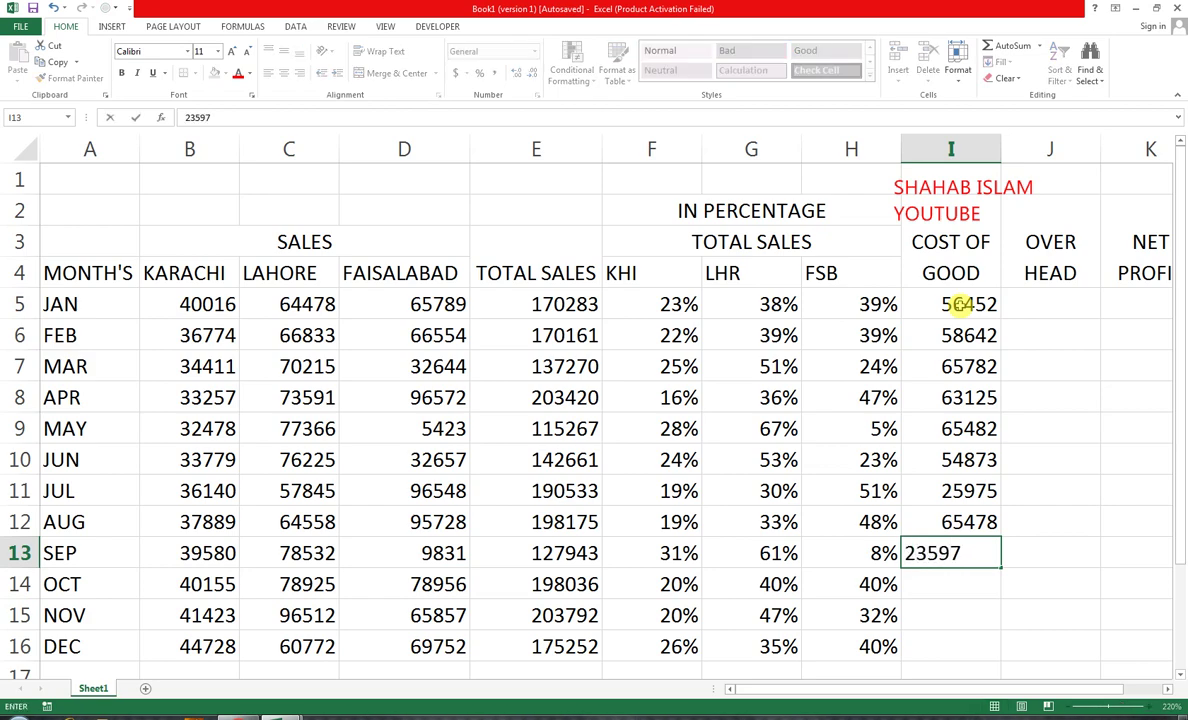
pyautogui.press('Return')
pyautogui.write('265')
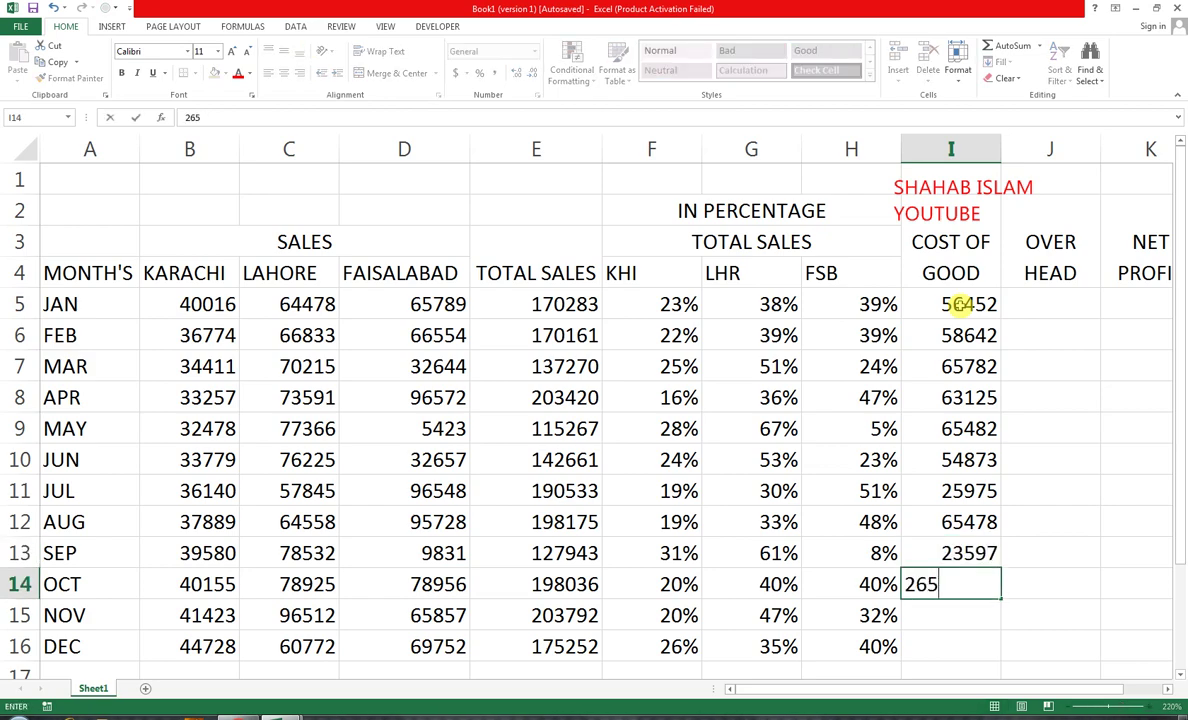
pyautogui.write('78')
pyautogui.press('Return')
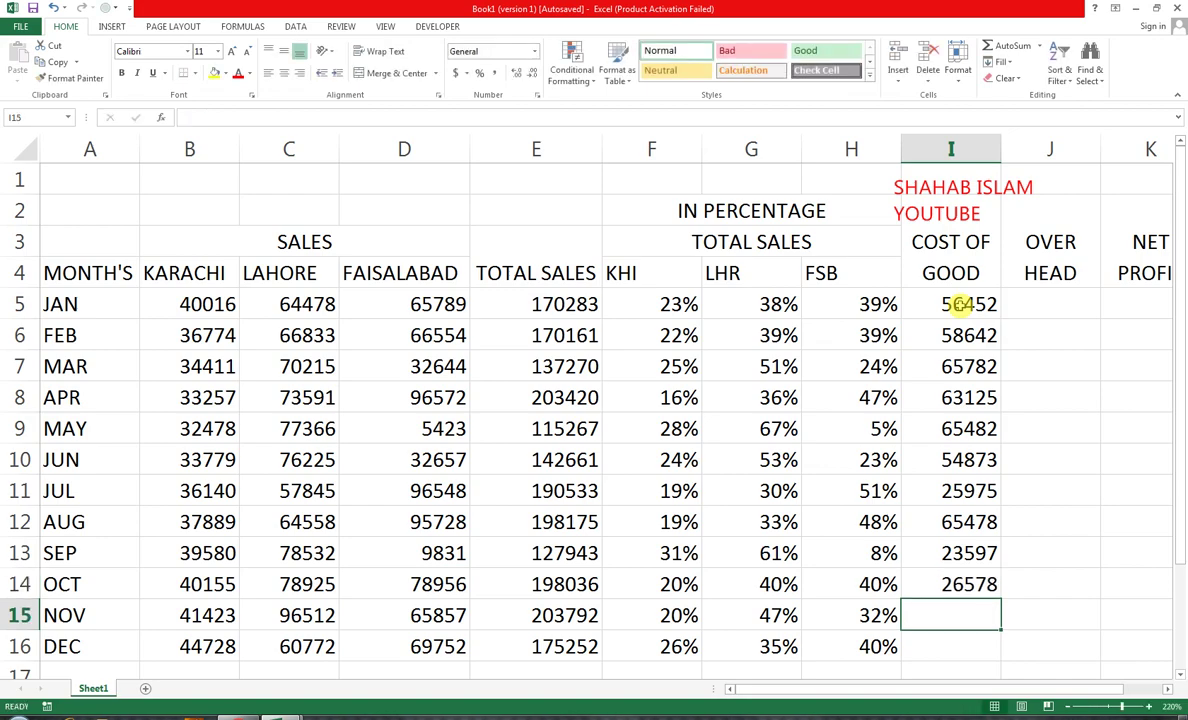
pyautogui.write('65498')
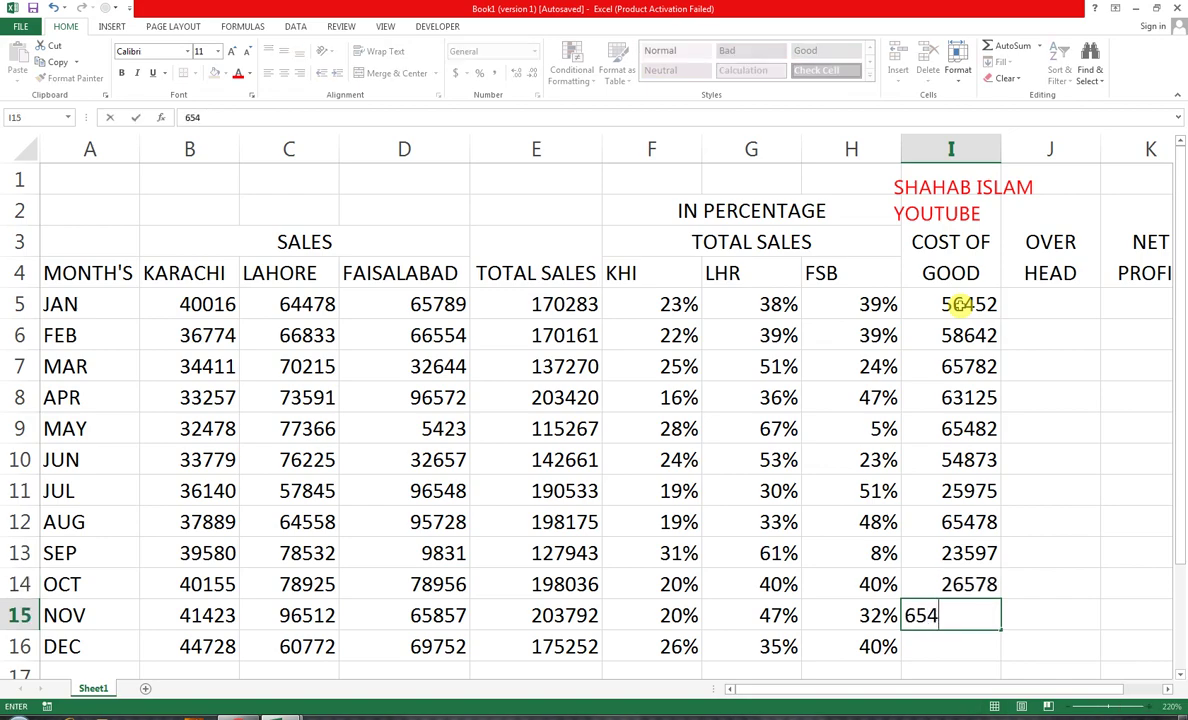
pyautogui.press('Return')
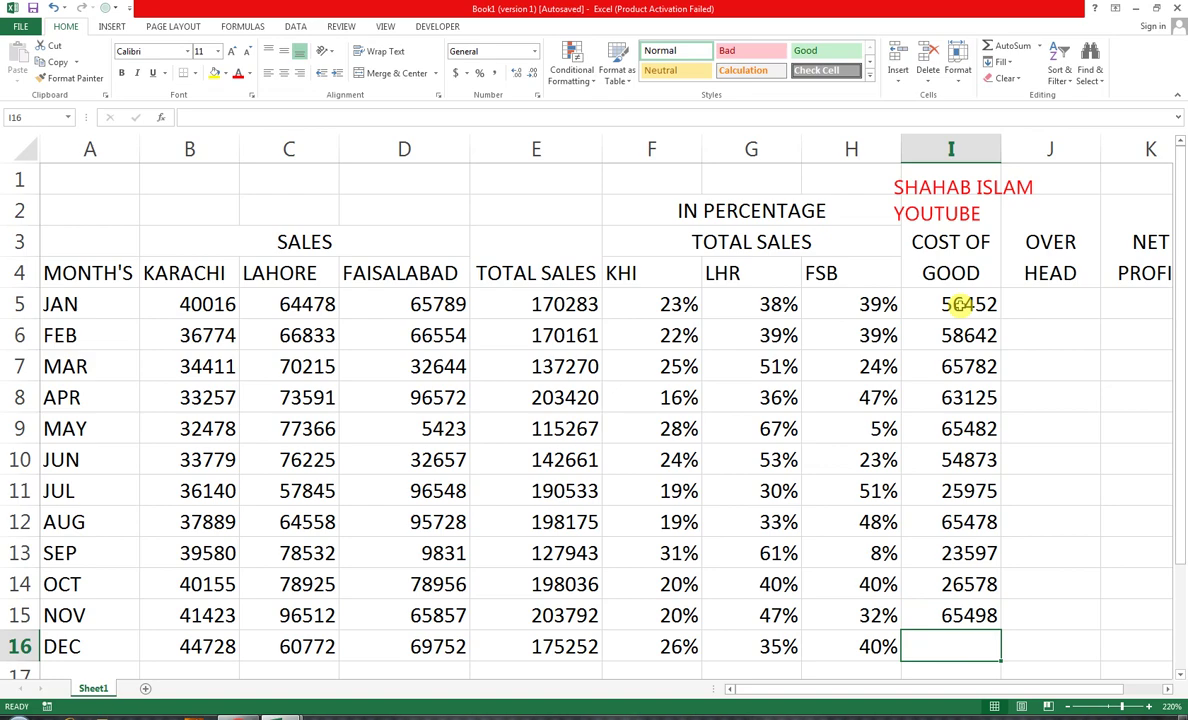
pyautogui.write('20')
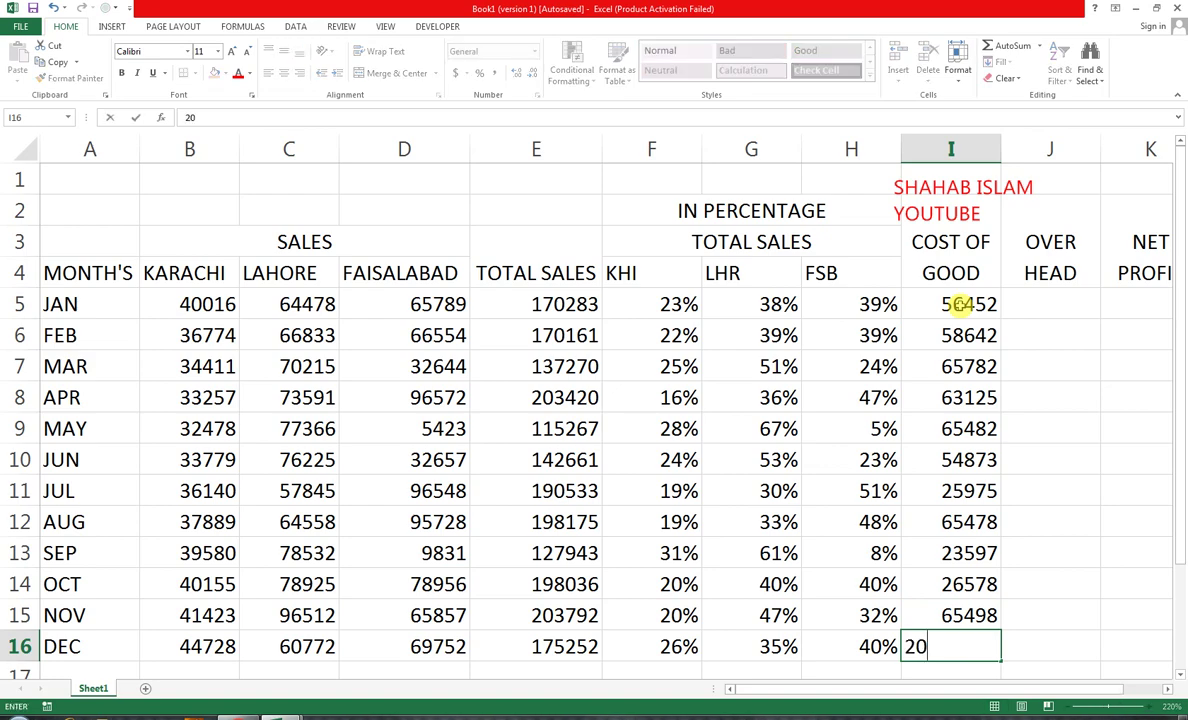
pyautogui.write('575')
pyautogui.press('Tab')
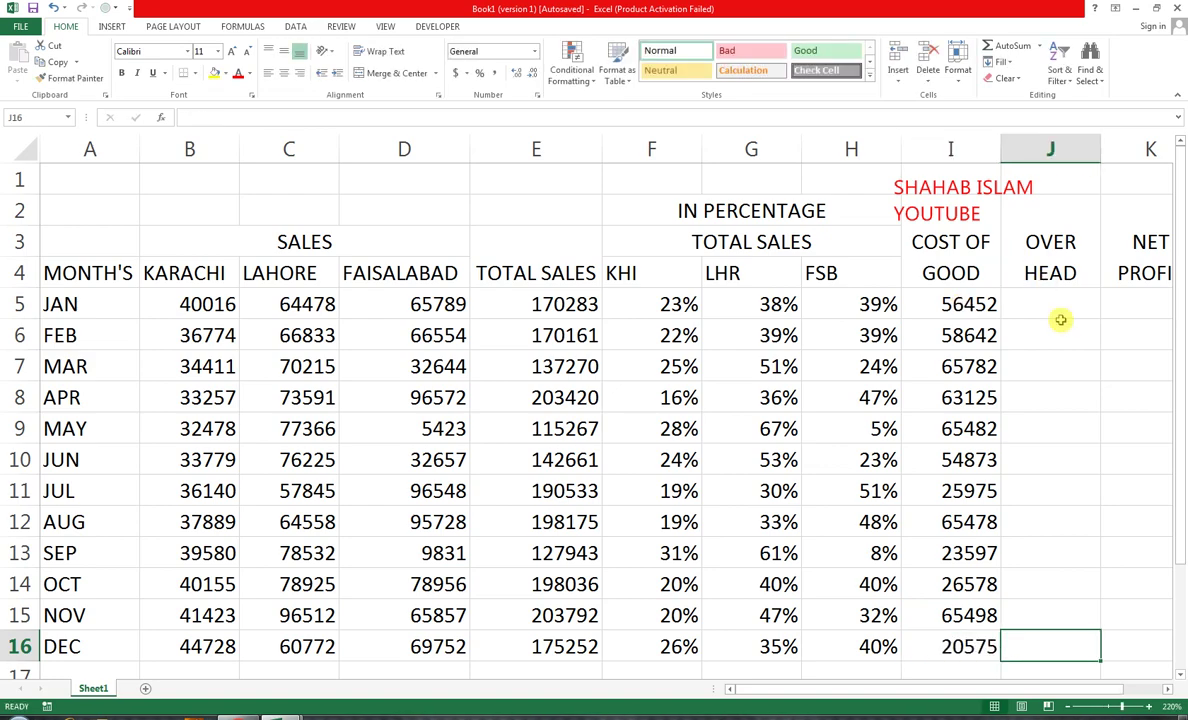
# Enter the overhead for January to March in J5:J7: 25982, 25690 and 25890.
pyautogui.click(1050, 306)
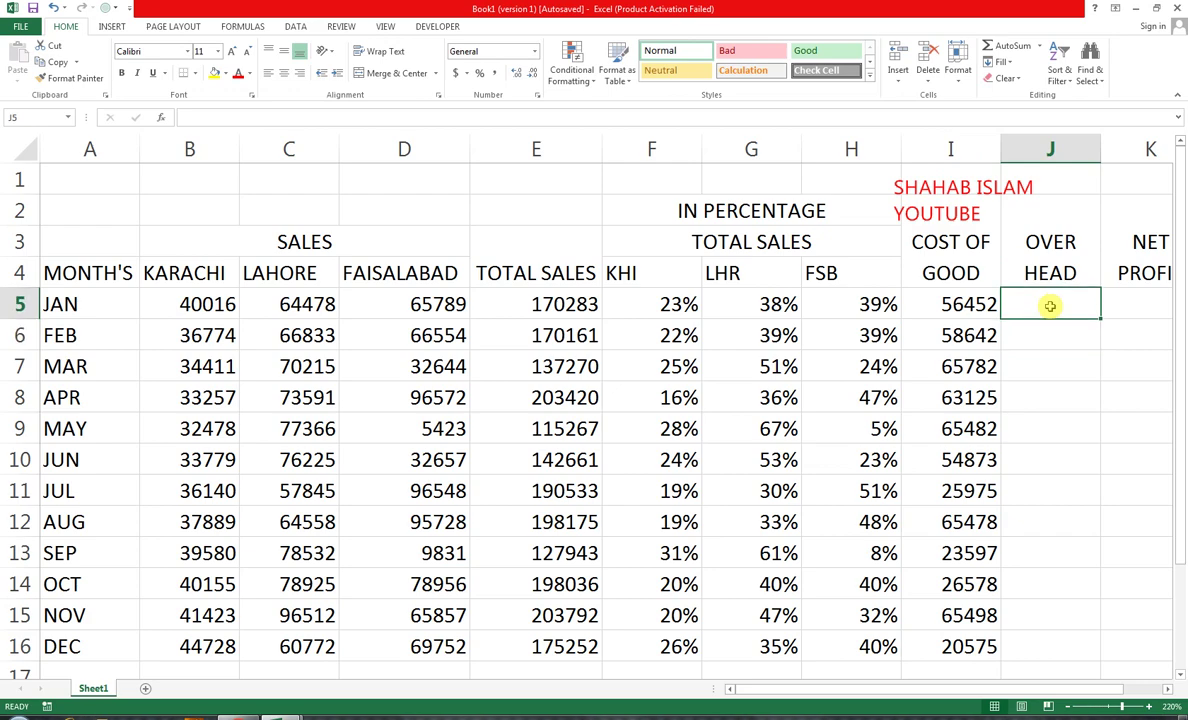
pyautogui.write('25')
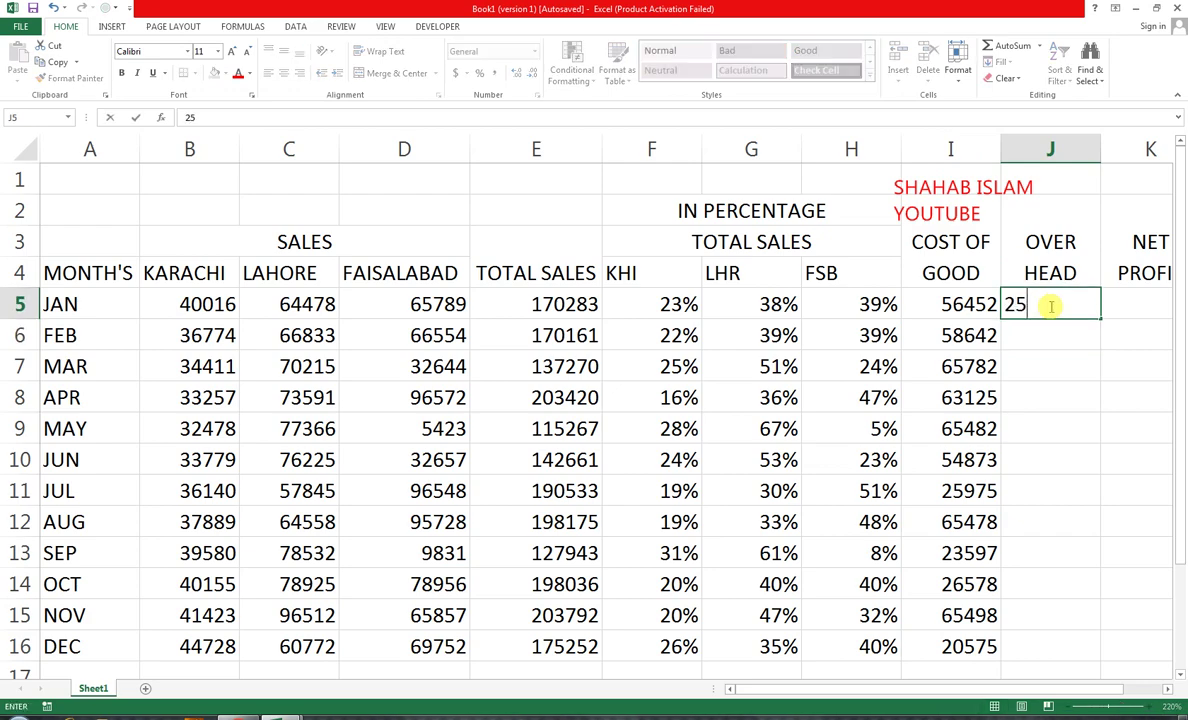
pyautogui.write('982')
pyautogui.press('Return')
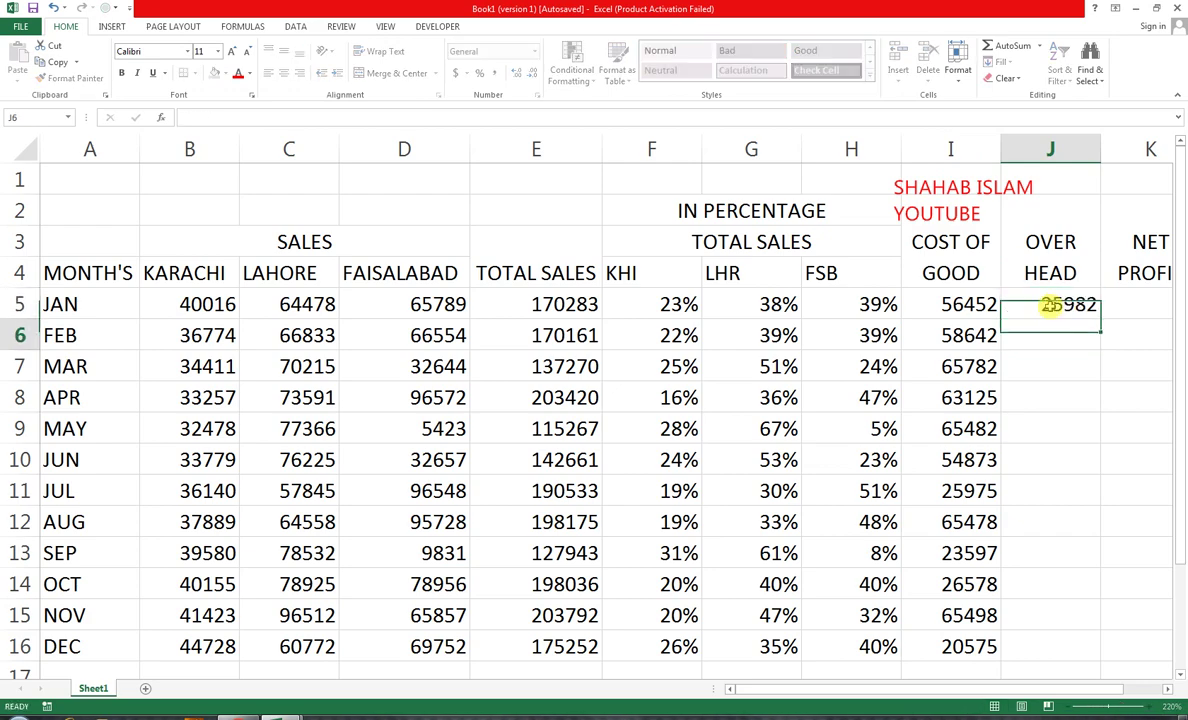
pyautogui.write('25690')
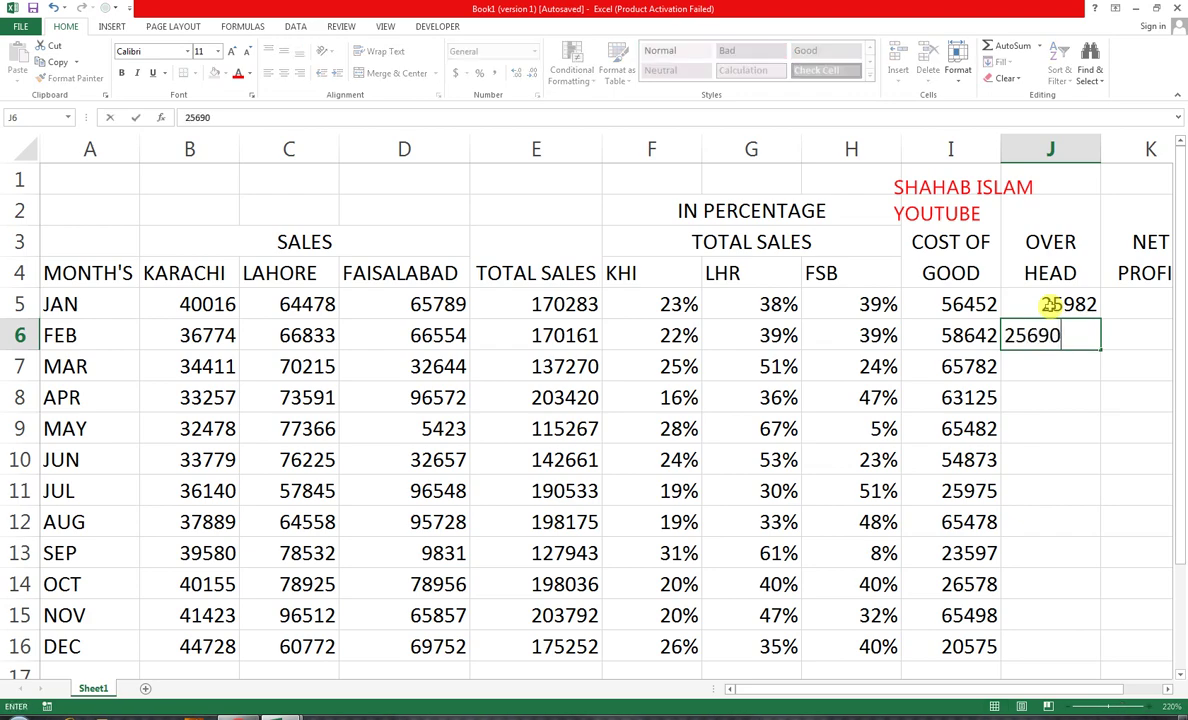
pyautogui.press('Return')
pyautogui.write('25890')
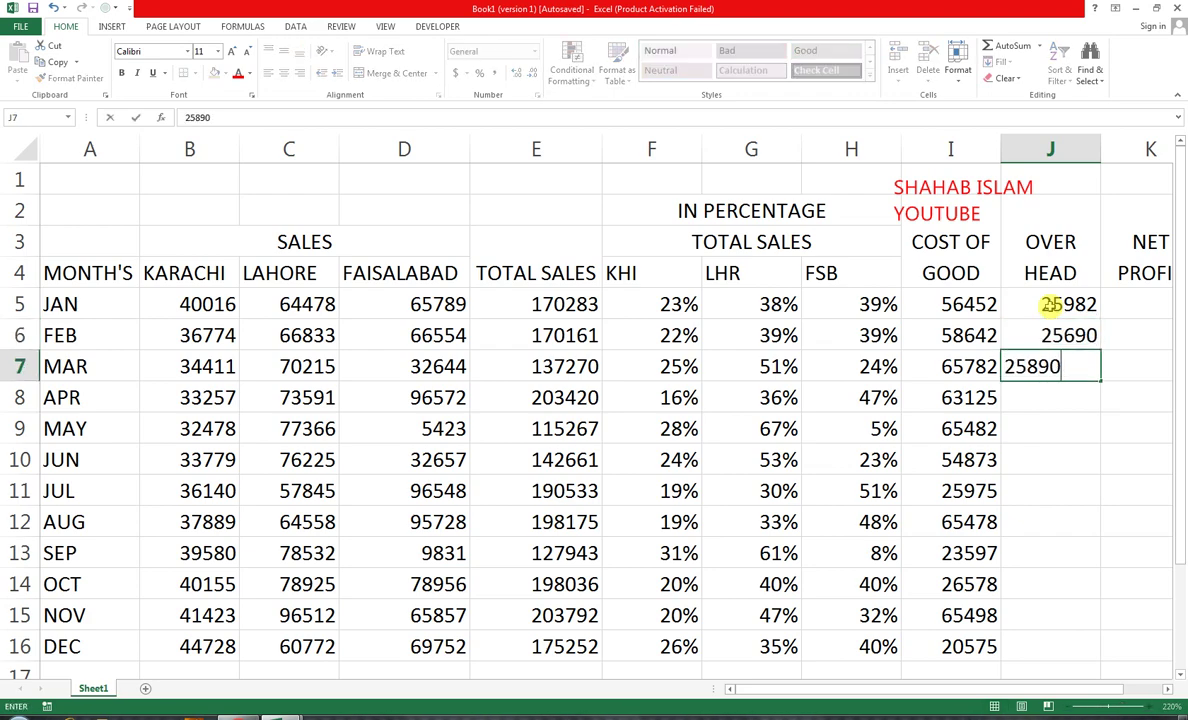
pyautogui.press('Return')
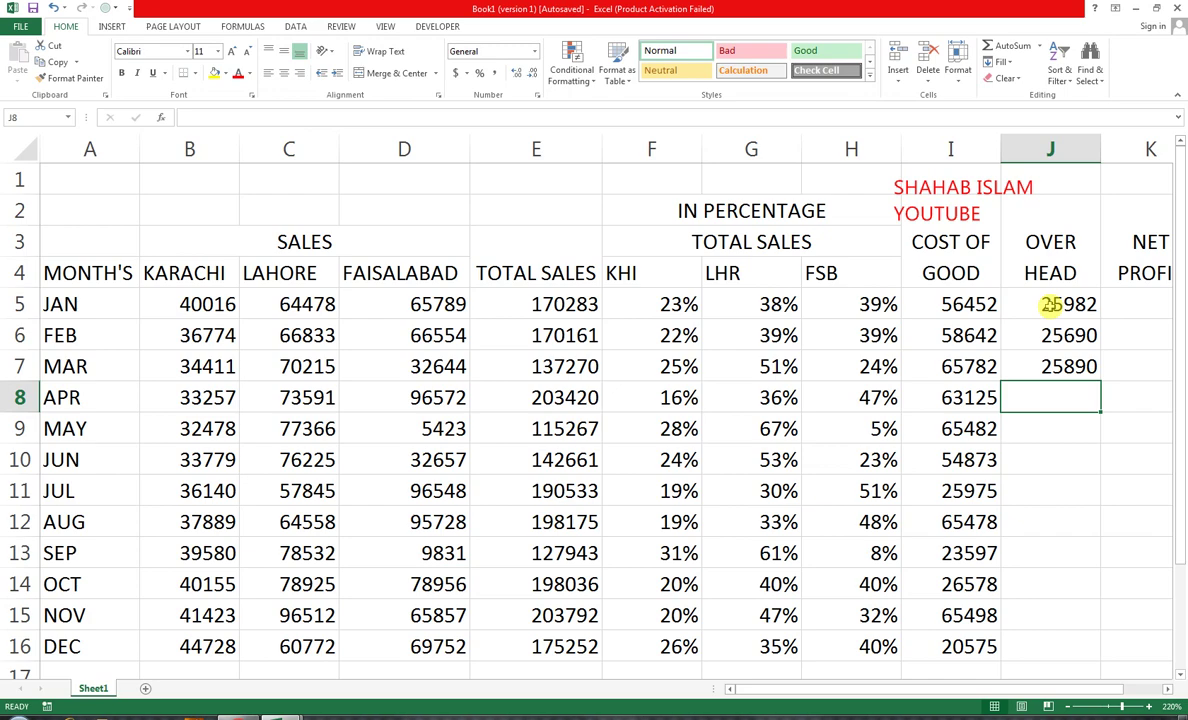
# Enter the overhead for April to June in J8:J10: 26587, 23456 and 26578.
pyautogui.write('26')
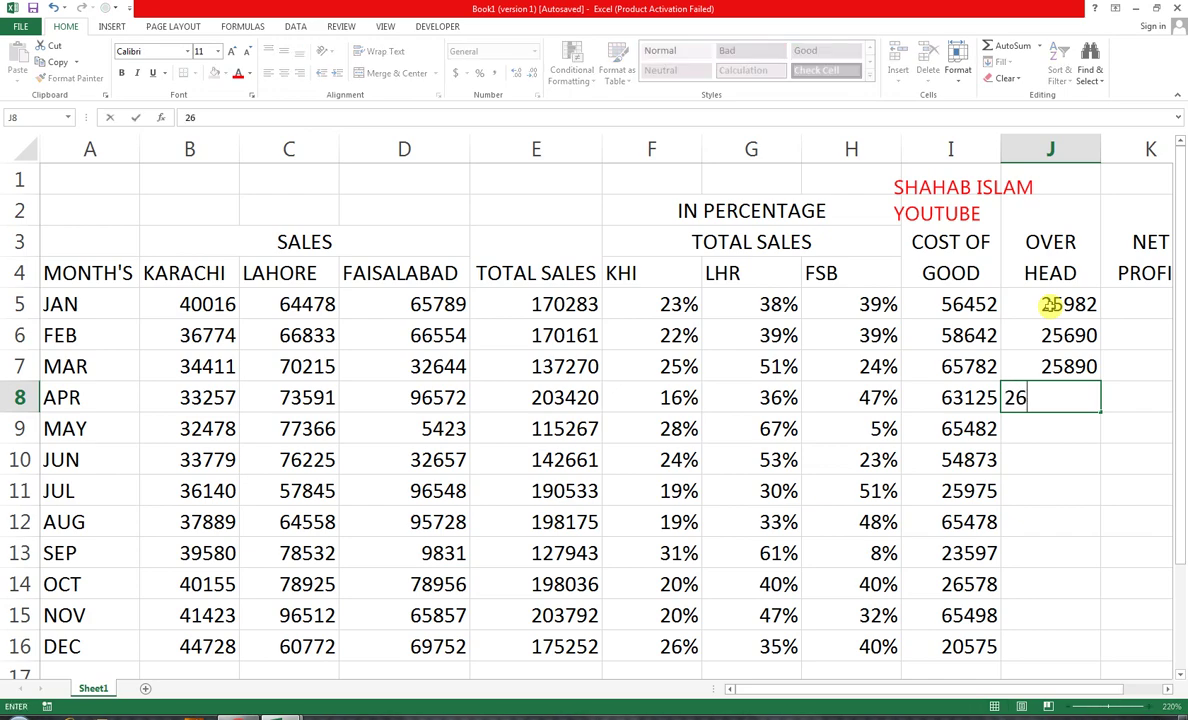
pyautogui.write('587')
pyautogui.press('Return')
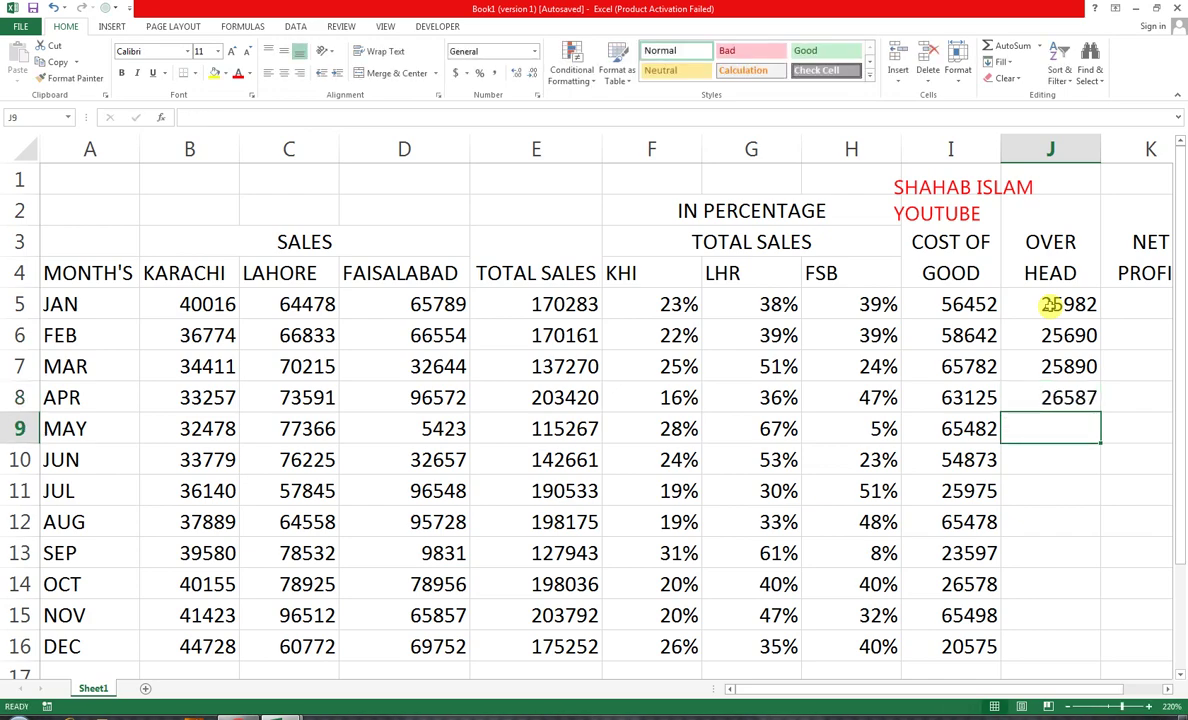
pyautogui.write('23456')
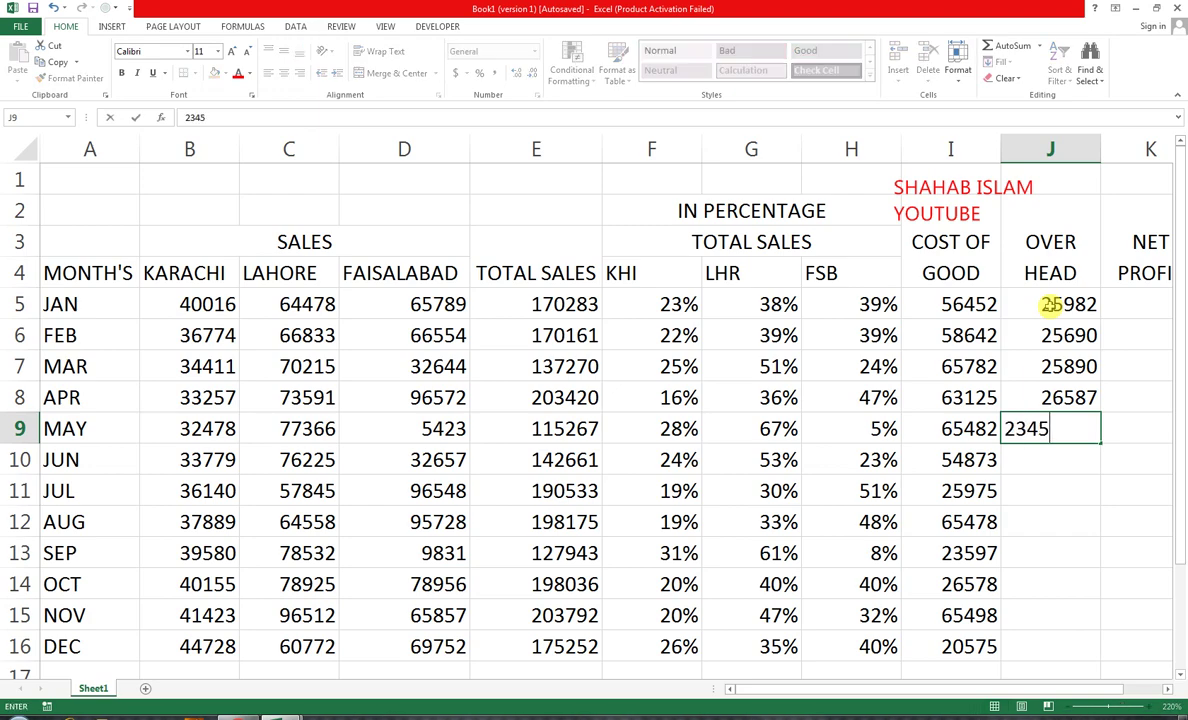
pyautogui.press('Return')
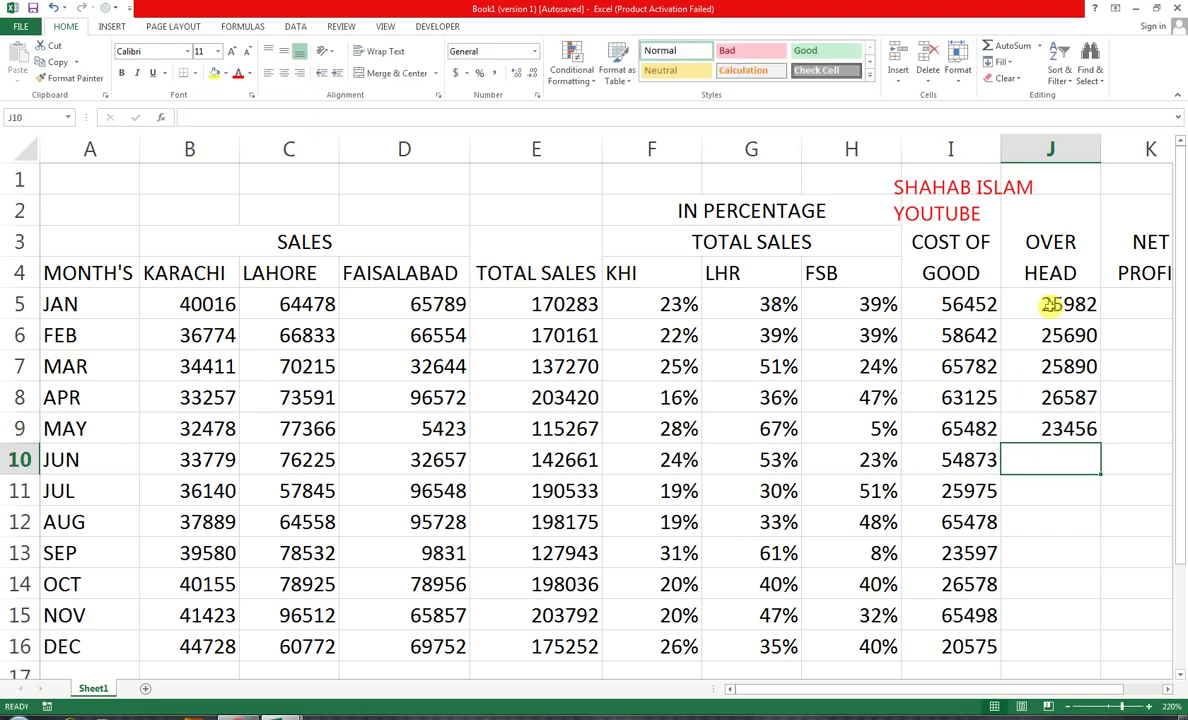
pyautogui.write('26578')
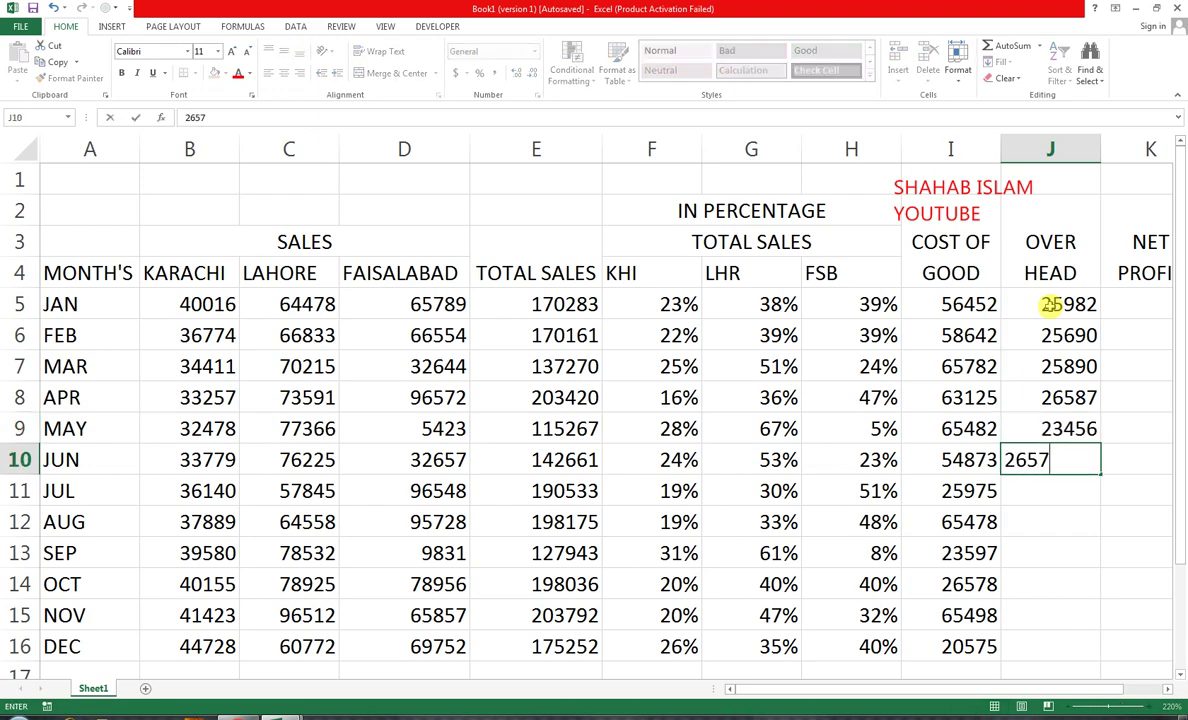
pyautogui.press('Return')
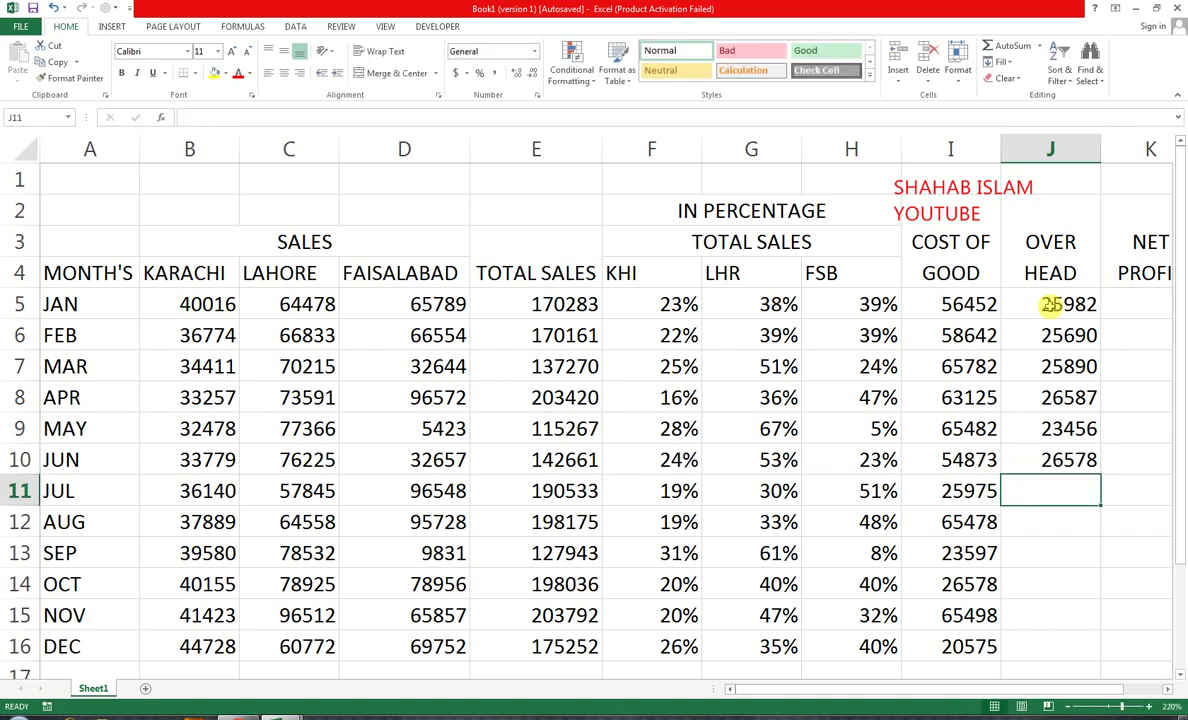
# Fill June's overhead value from J10 down through September in J13.
pyautogui.moveTo(1060, 460); pyautogui.dragTo(1059, 546)
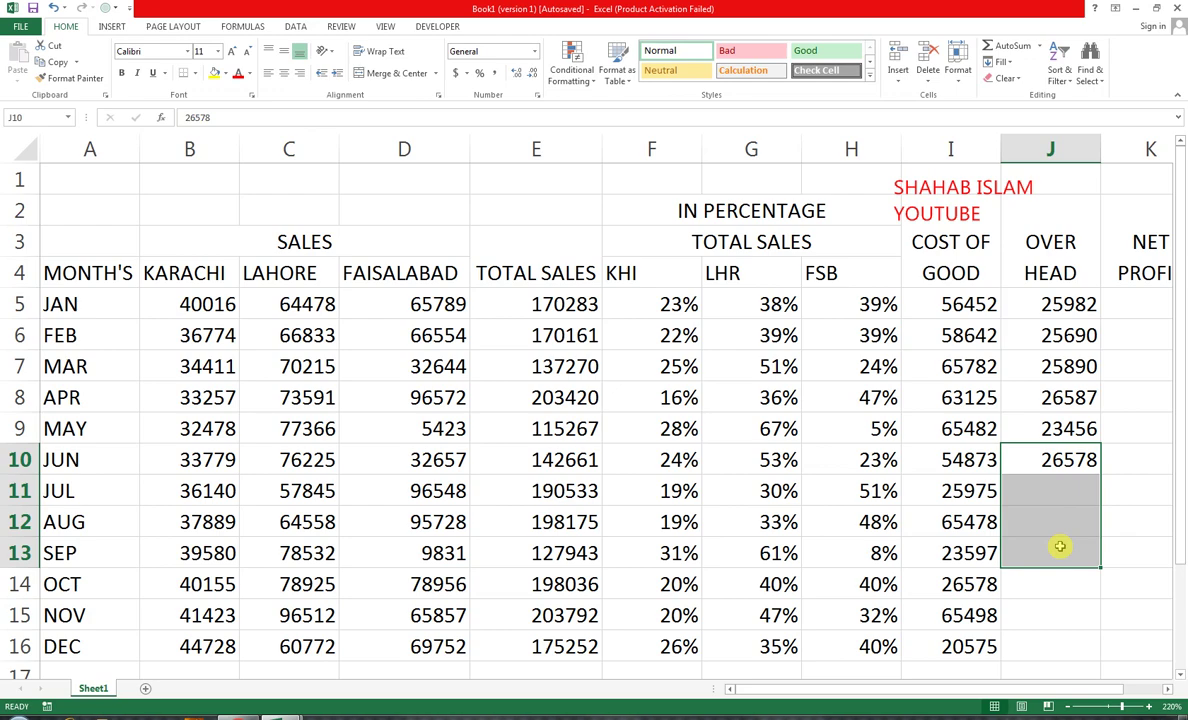
pyautogui.hotkey('ctrl', 'd')
pyautogui.click(1050, 575)
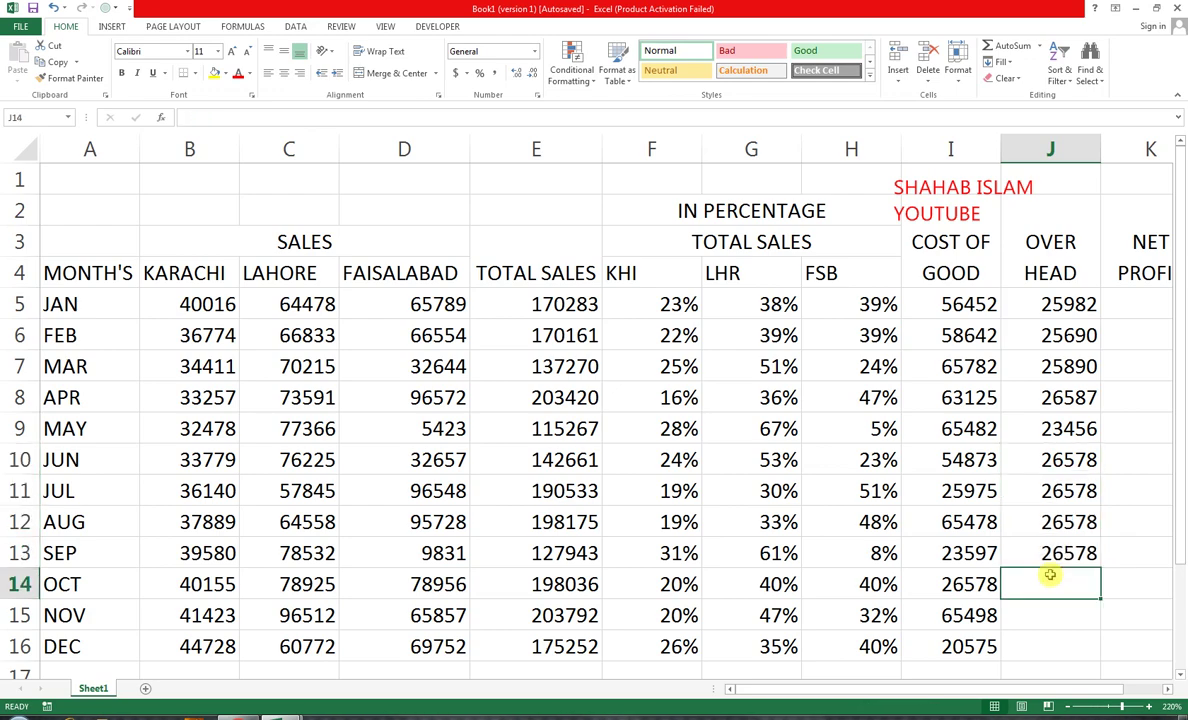
# Enter the overhead for October to December in J14:J16: 65497, 65498 and 20575.
pyautogui.write('65')
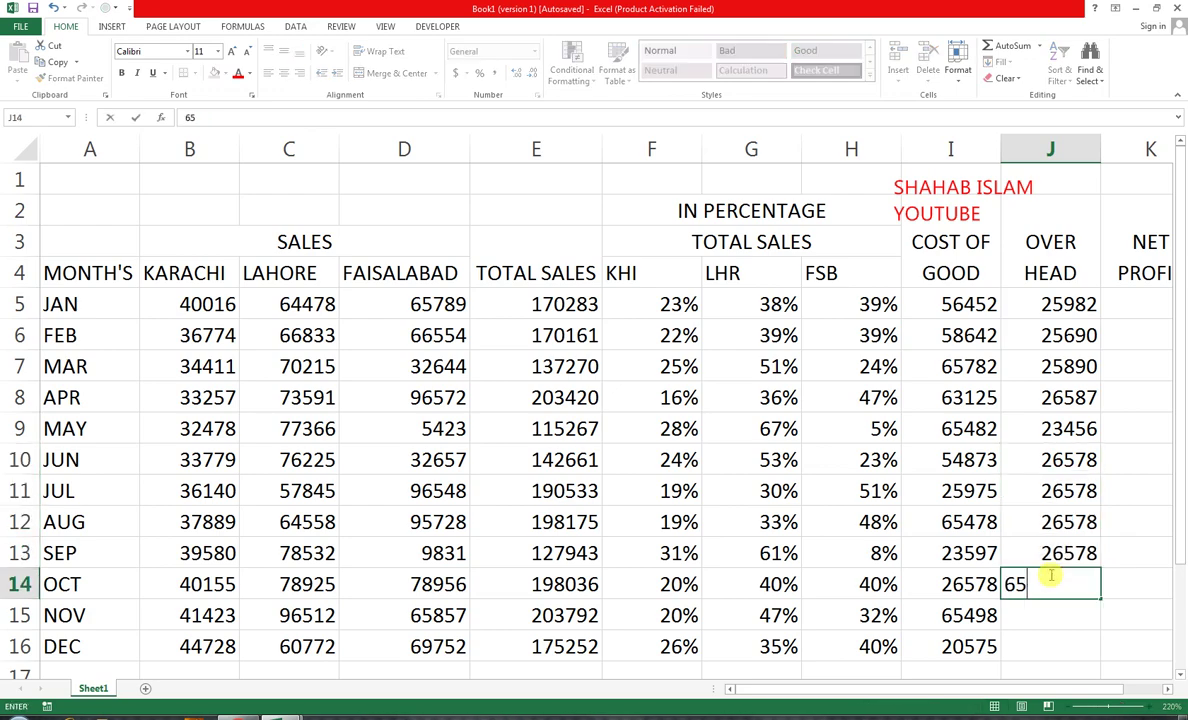
pyautogui.write('497')
pyautogui.press('Return')
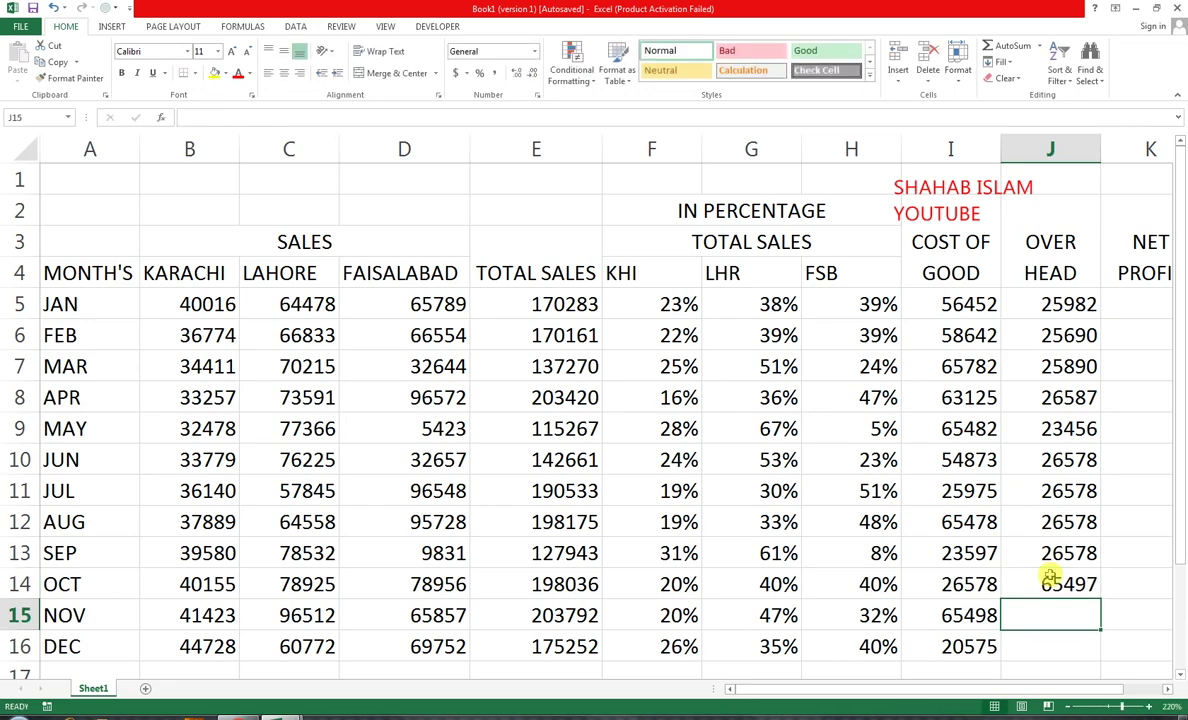
pyautogui.write('654')
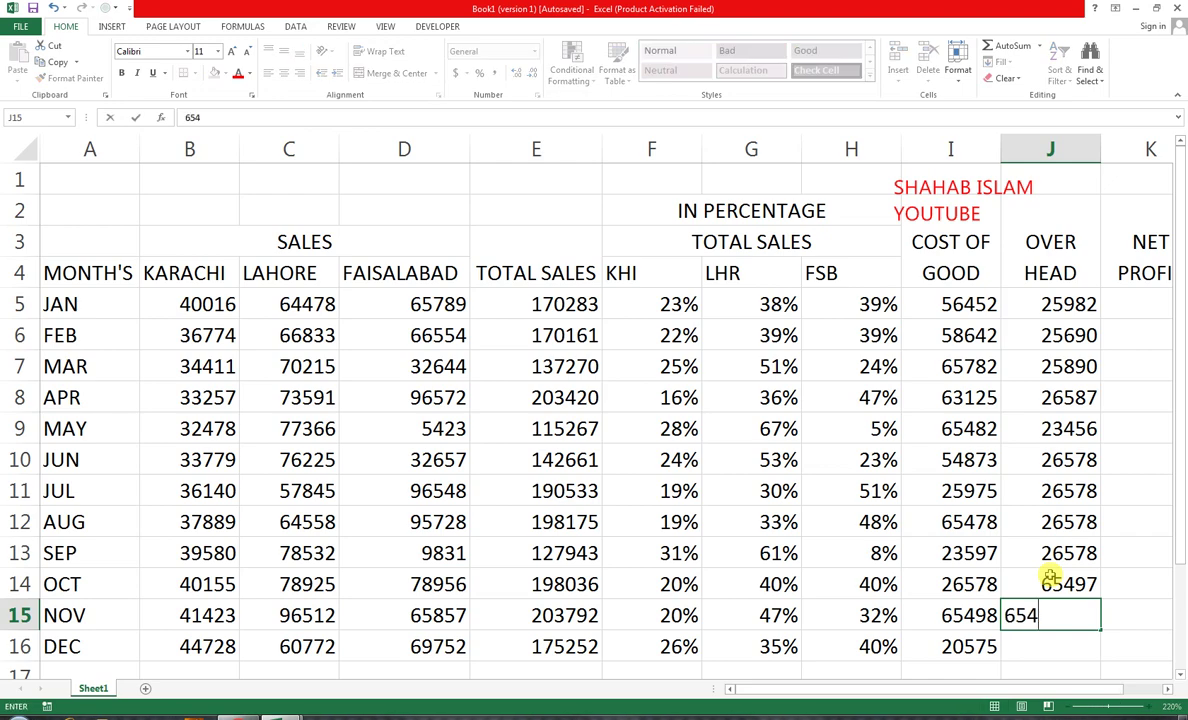
pyautogui.write('98')
pyautogui.press('Return')
pyautogui.write('2')
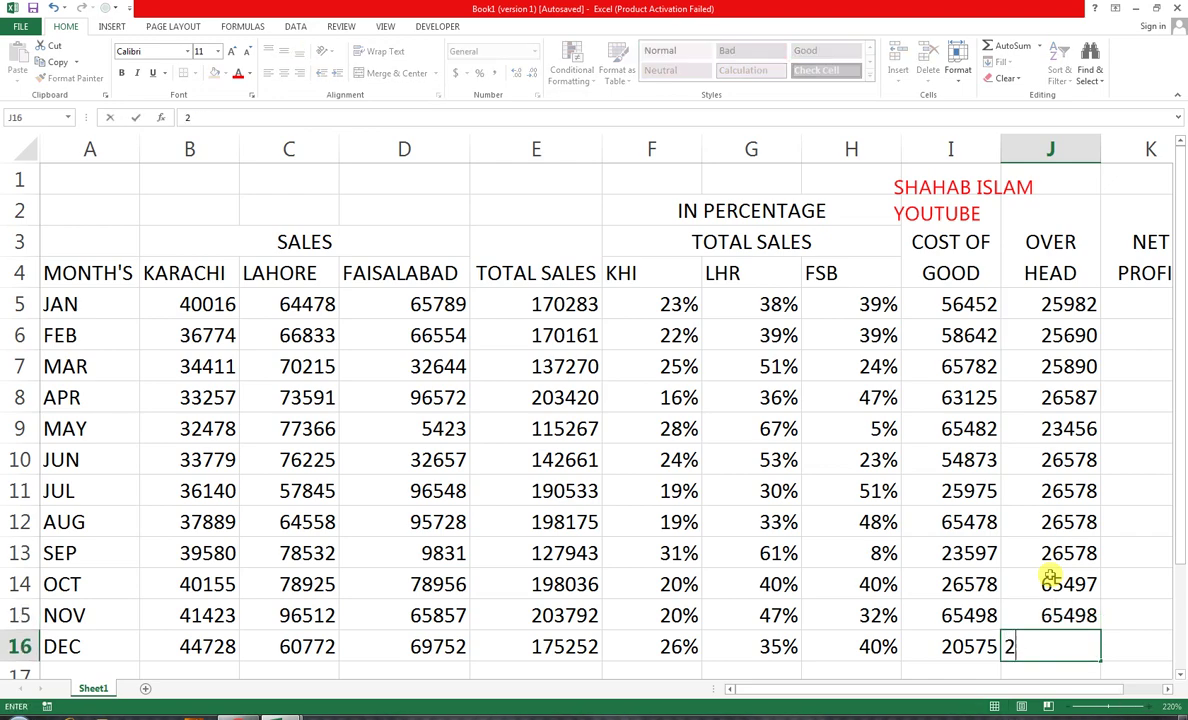
pyautogui.write('0575')
pyautogui.press('Tab')
# Calculate January's net profit in K5 as total sales minus cost of goods and overhead with =E5-I5-J5.
pyautogui.click(1049, 310)
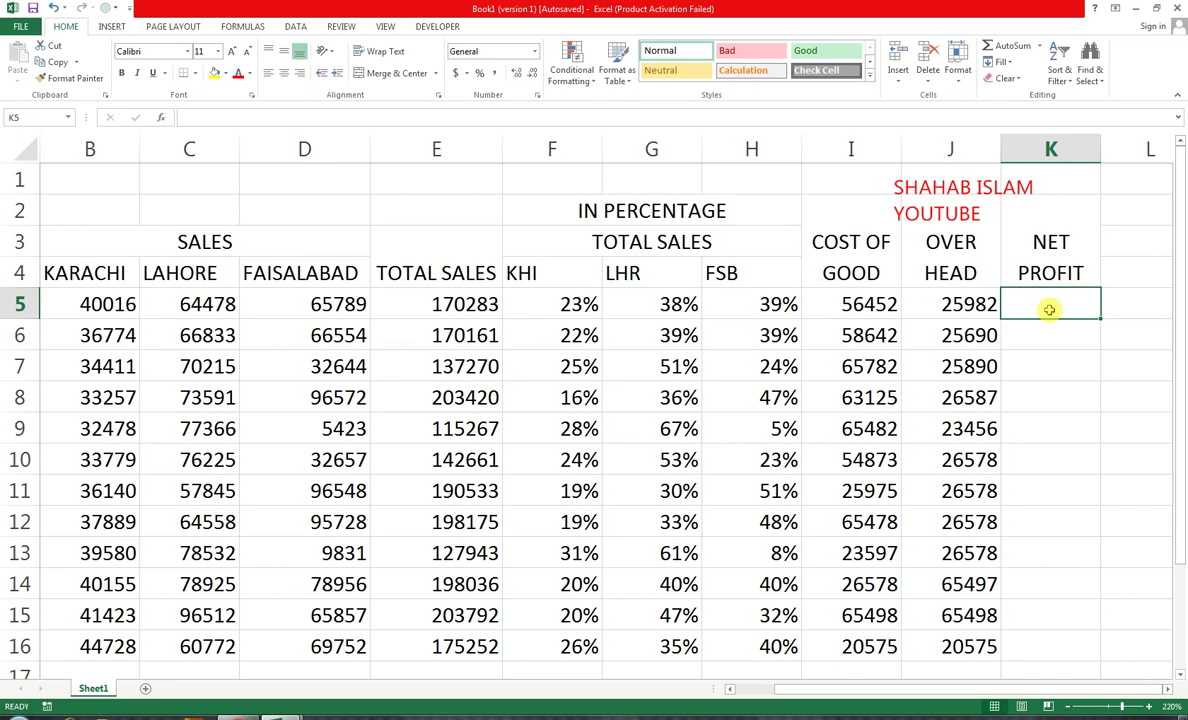
pyautogui.write('=')
pyautogui.press('Left')
pyautogui.press('Left')
pyautogui.press('Left')
pyautogui.press('Left')
pyautogui.press('Left')
pyautogui.press('Left')
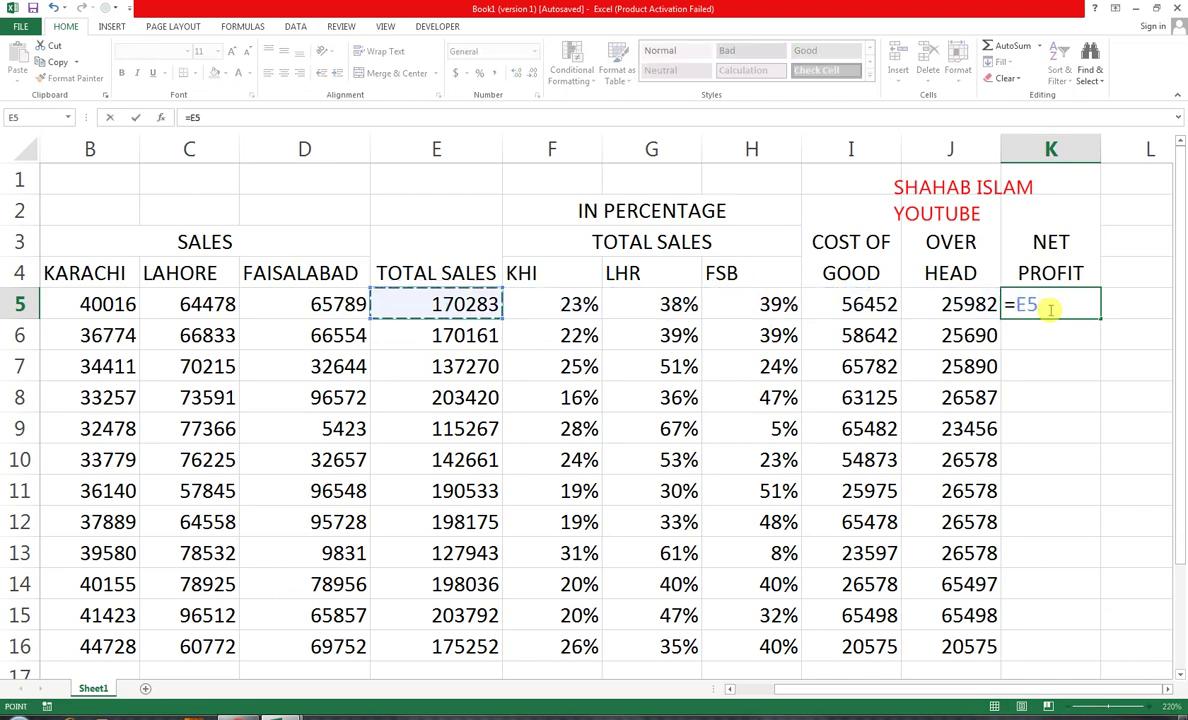
pyautogui.write('-')
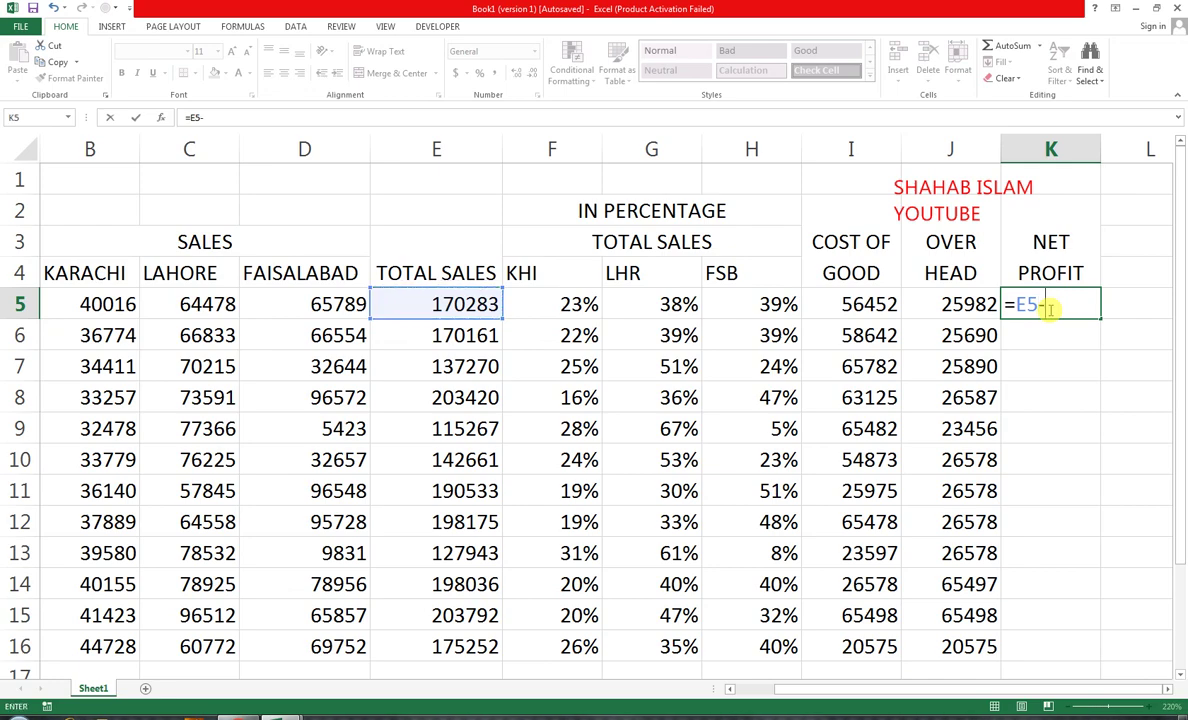
pyautogui.press('Left')
pyautogui.press('Left')
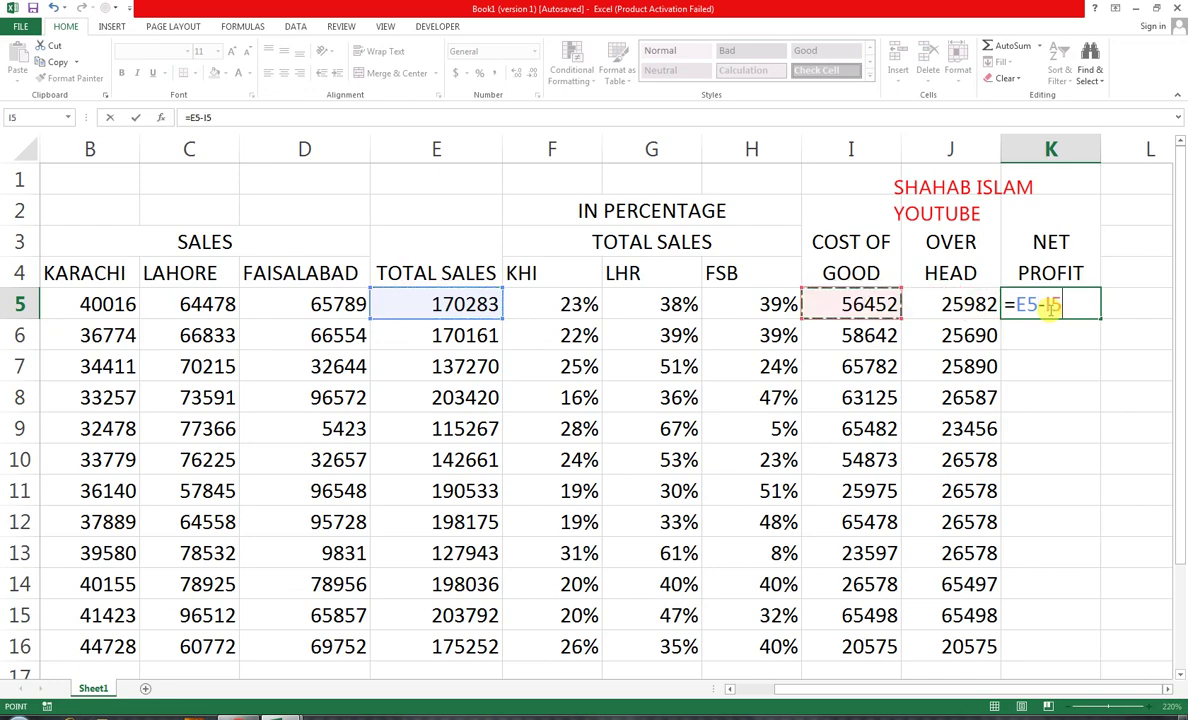
pyautogui.write('-')
pyautogui.press('Left')
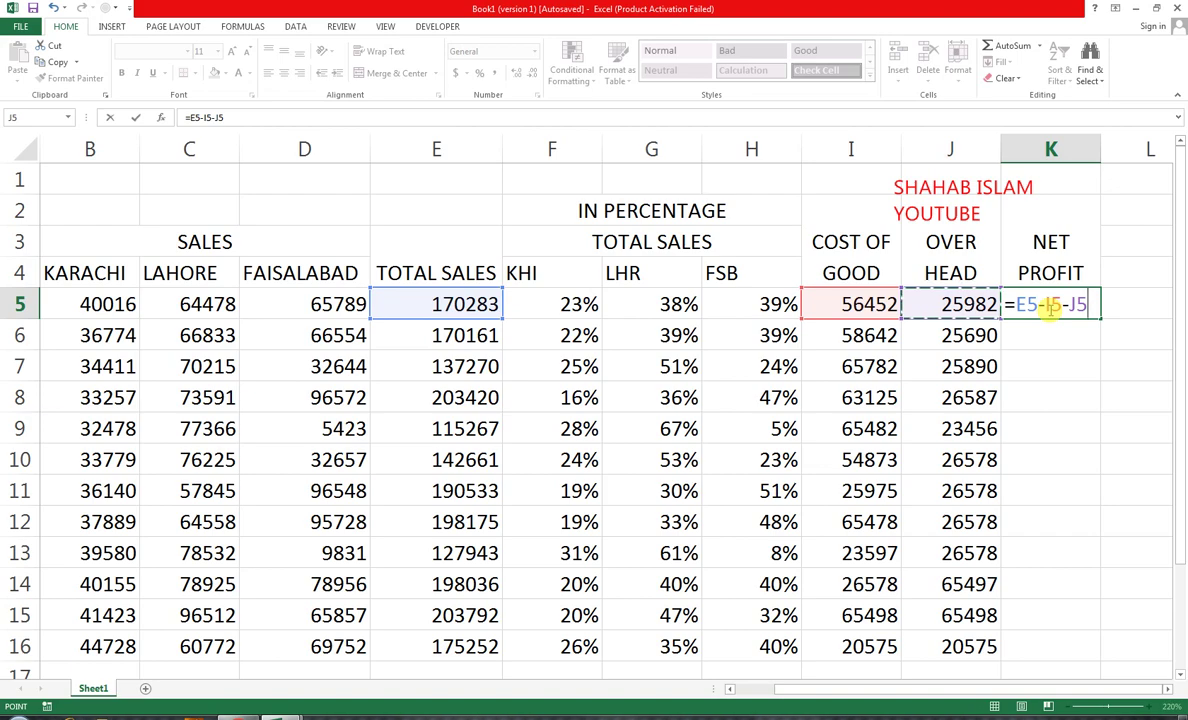
pyautogui.press('Return')
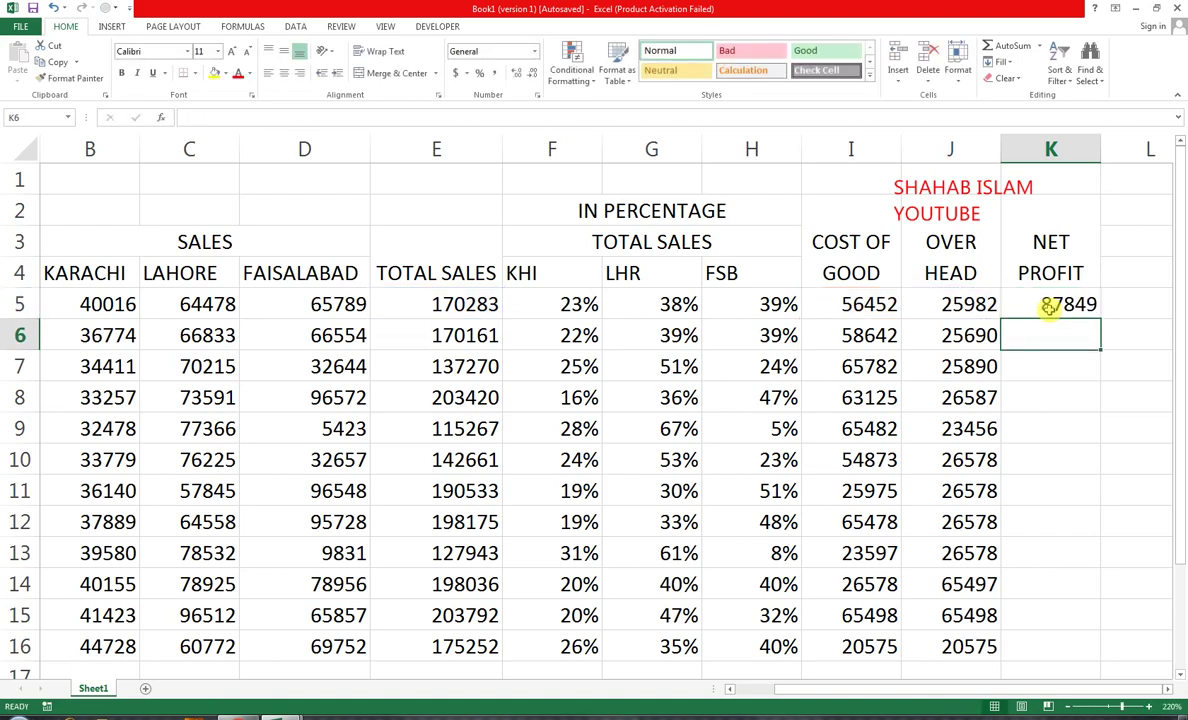
# Enter February's net profit formula =E6-I6-J6 in K6, and fill the net profit calculation down through December in K16.
pyautogui.write('=')
pyautogui.press('Left')
pyautogui.press('Left')
pyautogui.press('Left')
pyautogui.press('Left')
pyautogui.press('Left')
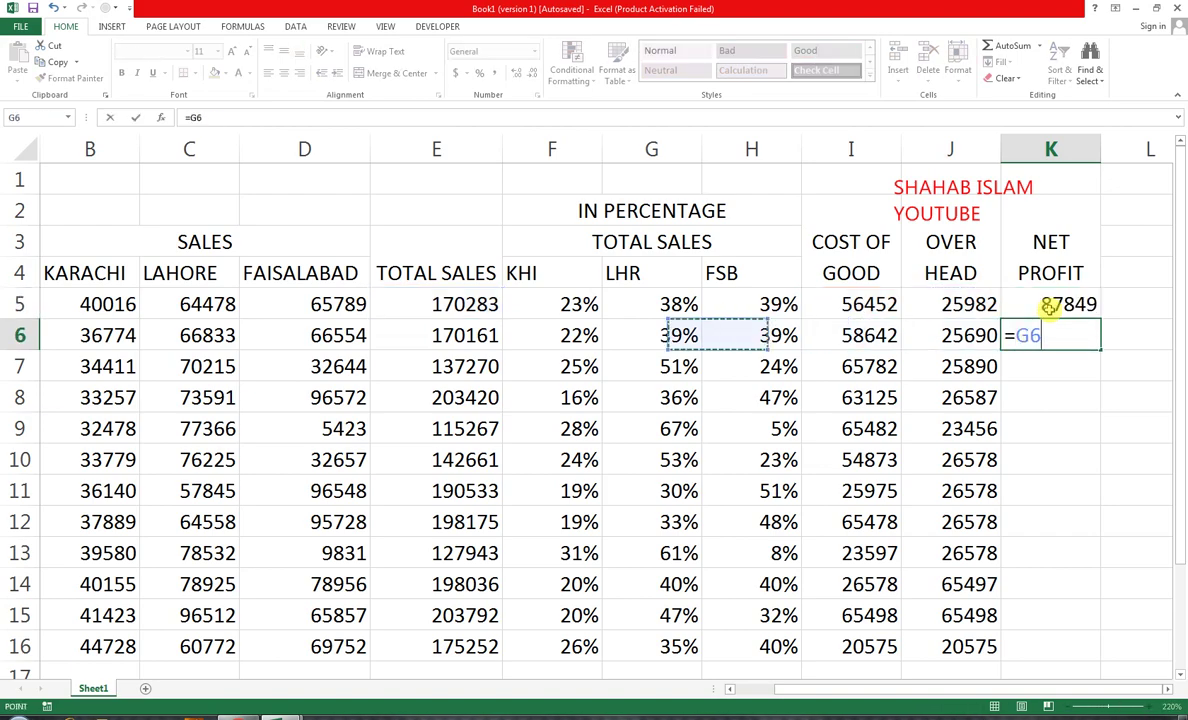
pyautogui.press('Left')
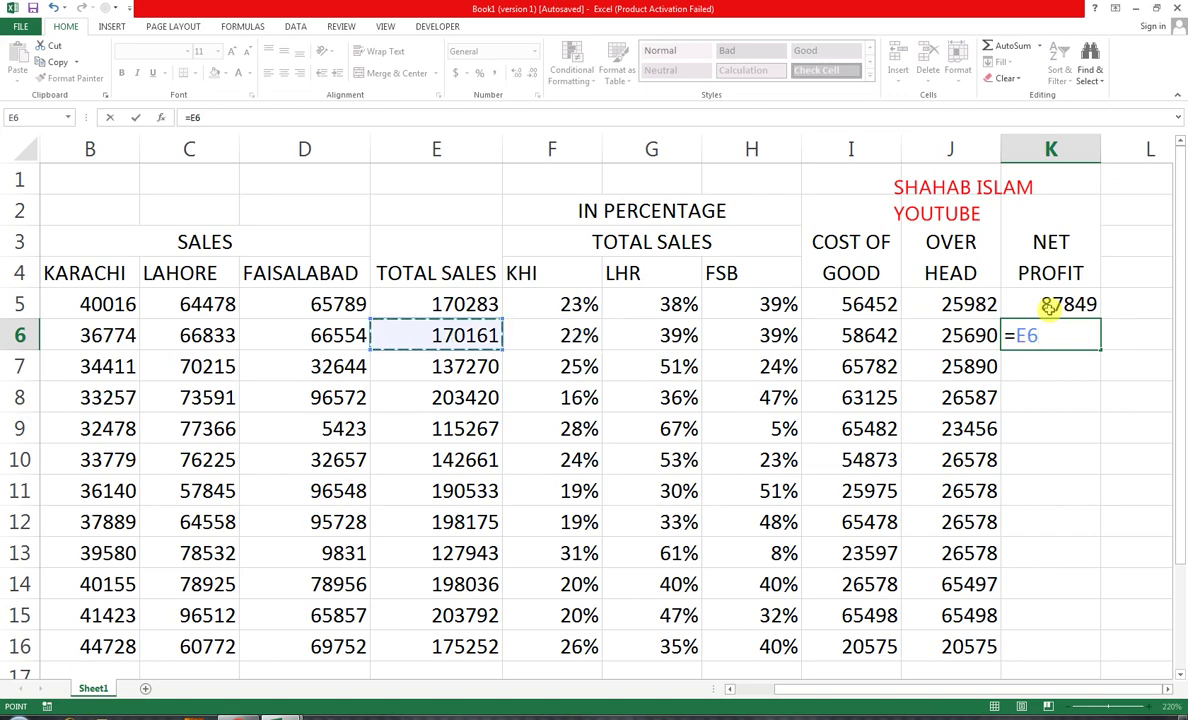
pyautogui.write('-')
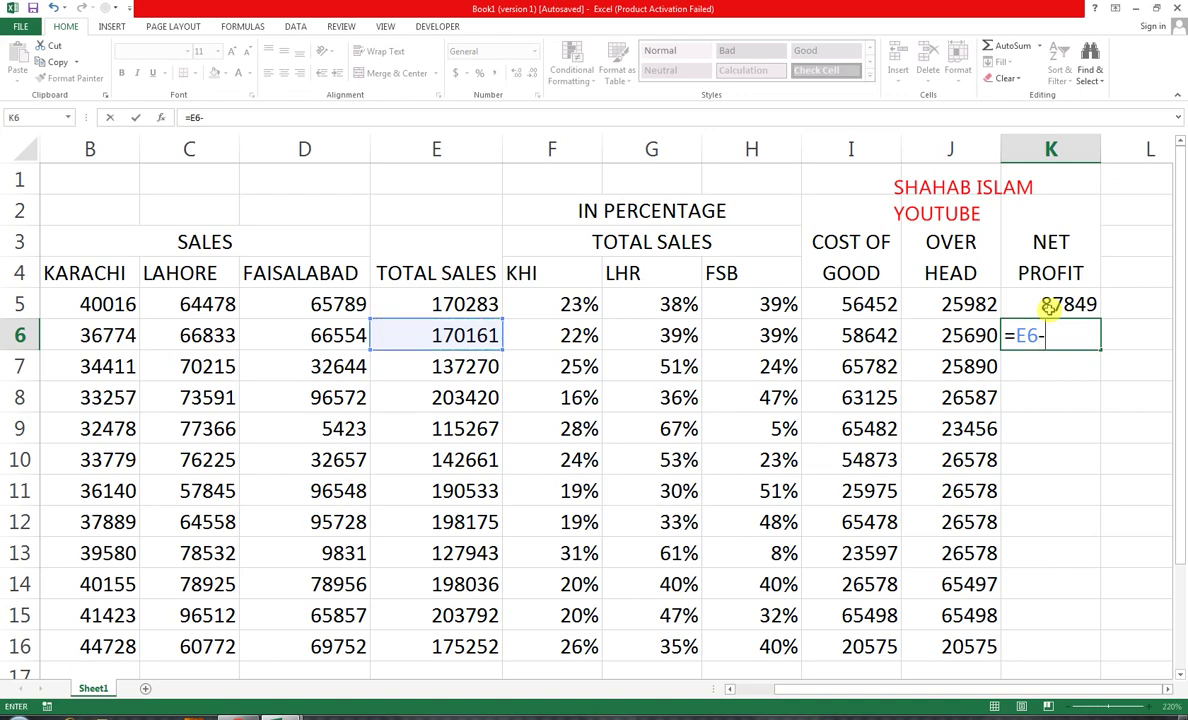
pyautogui.press('Left')
pyautogui.press('Left')
pyautogui.write('-')
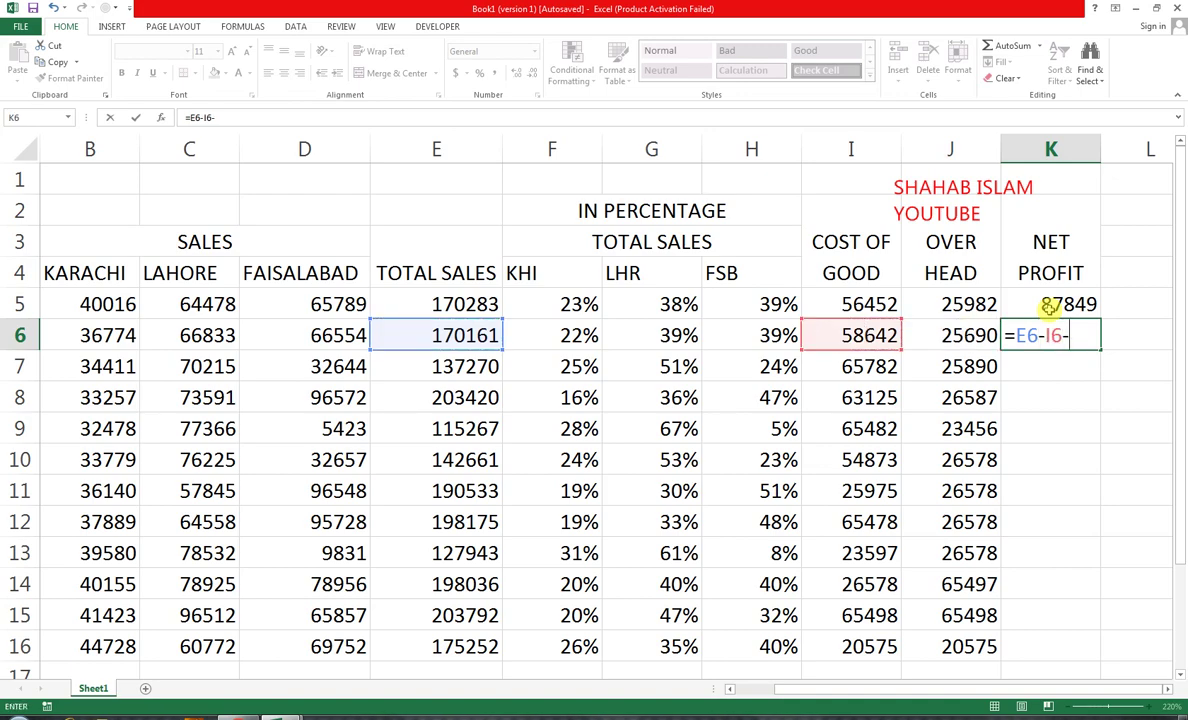
pyautogui.press('Left')
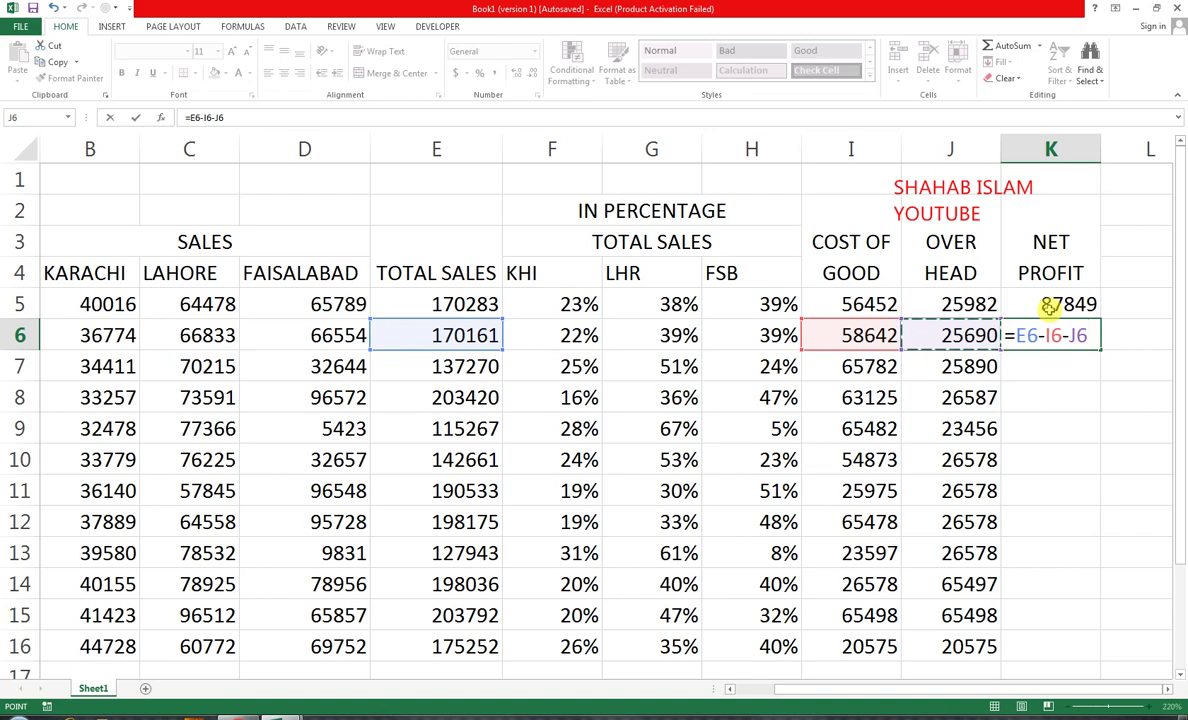
pyautogui.press('Return')
pyautogui.moveTo(1049, 308); pyautogui.dragTo(1071, 640)
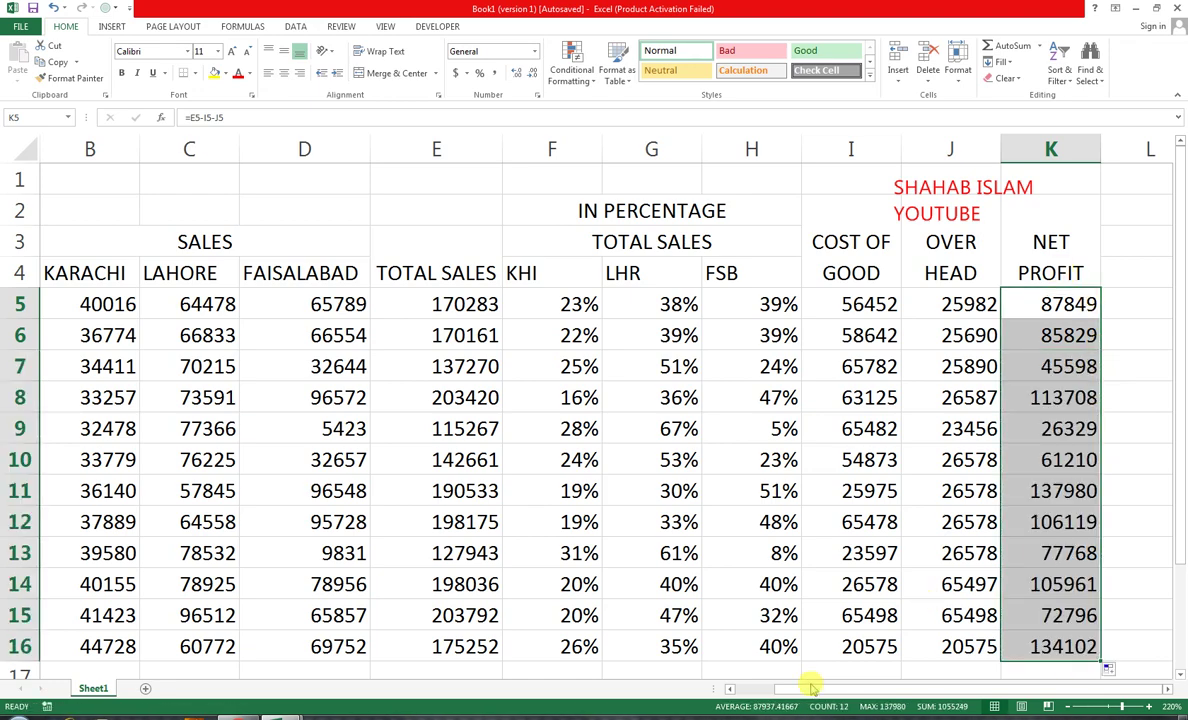
# Enter the label TOTAL in A18, leaving one blank row below December.
pyautogui.moveTo(809, 689); pyautogui.dragTo(762, 702)
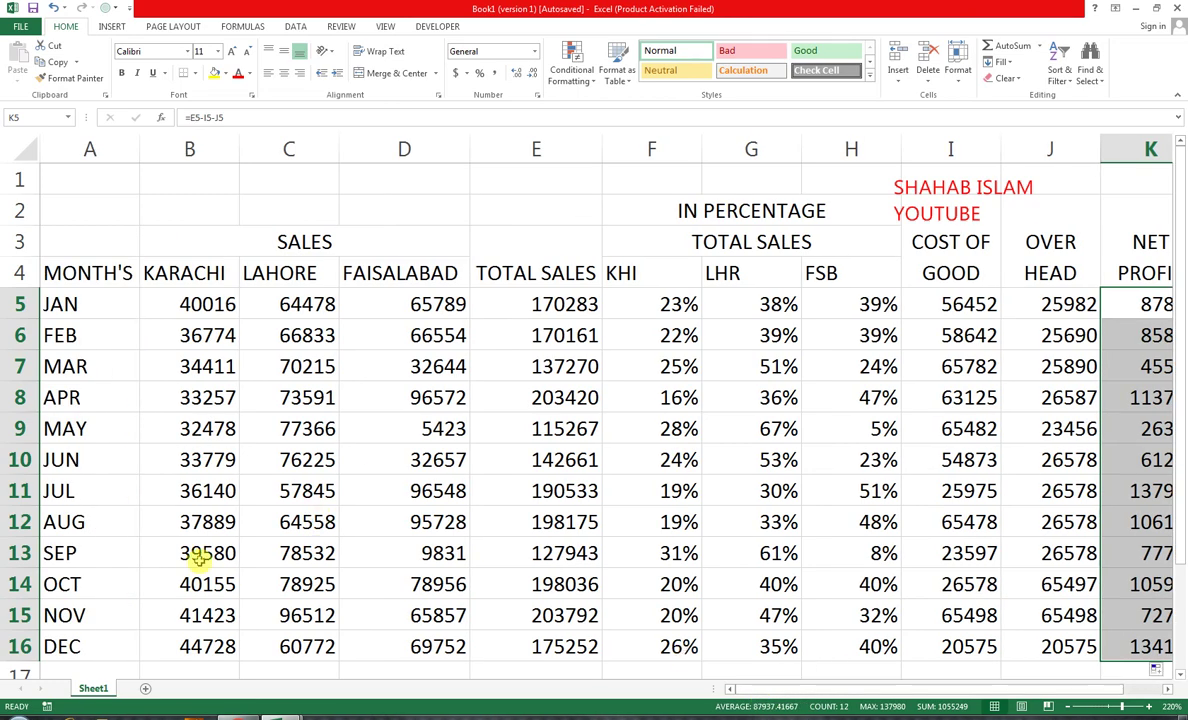
pyautogui.scroll(-1, 175, 564)
pyautogui.click(90, 603)
pyautogui.write('T')
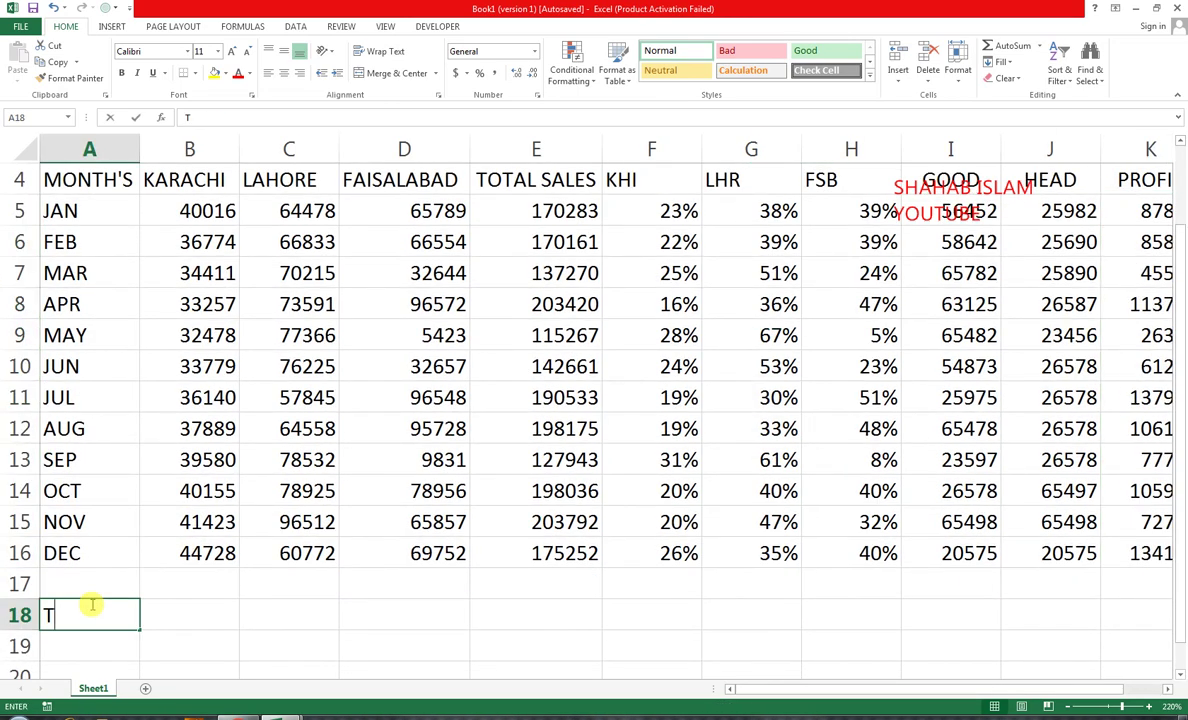
pyautogui.write('OTAL')
pyautogui.press('Tab')
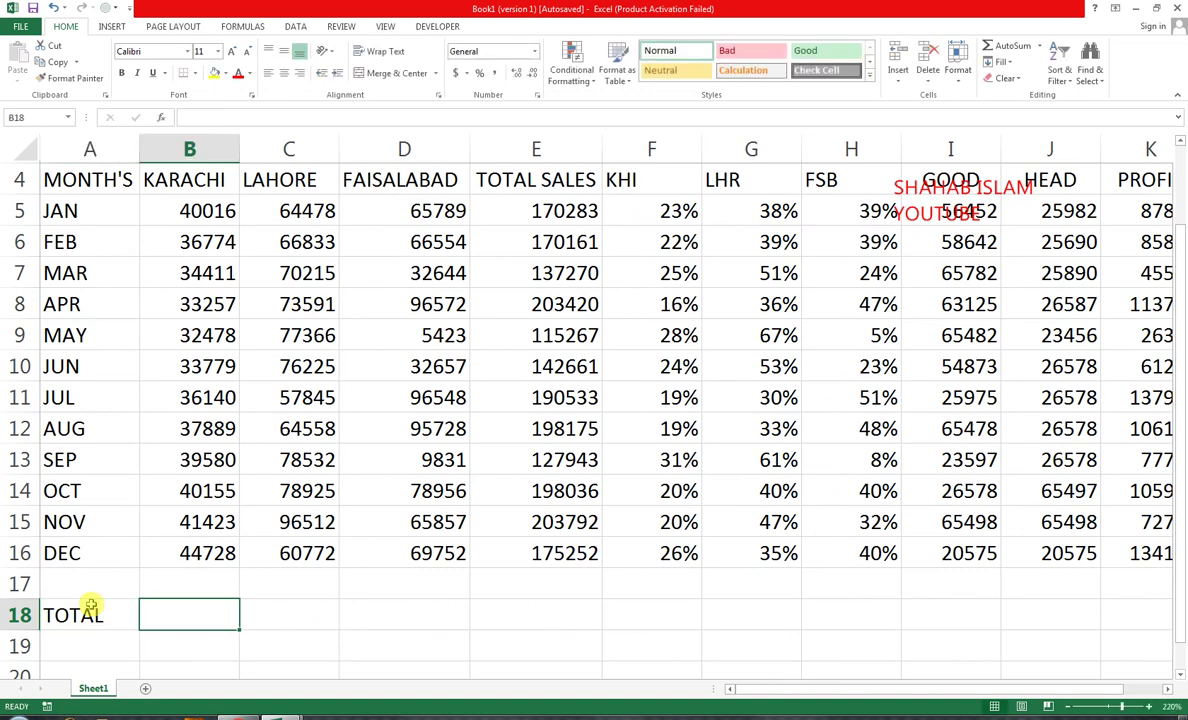
# Sum the Karachi column in B18 with =SUM(B5:B17) and fill the formula across to K18.
pyautogui.hotkey('alt', '=')
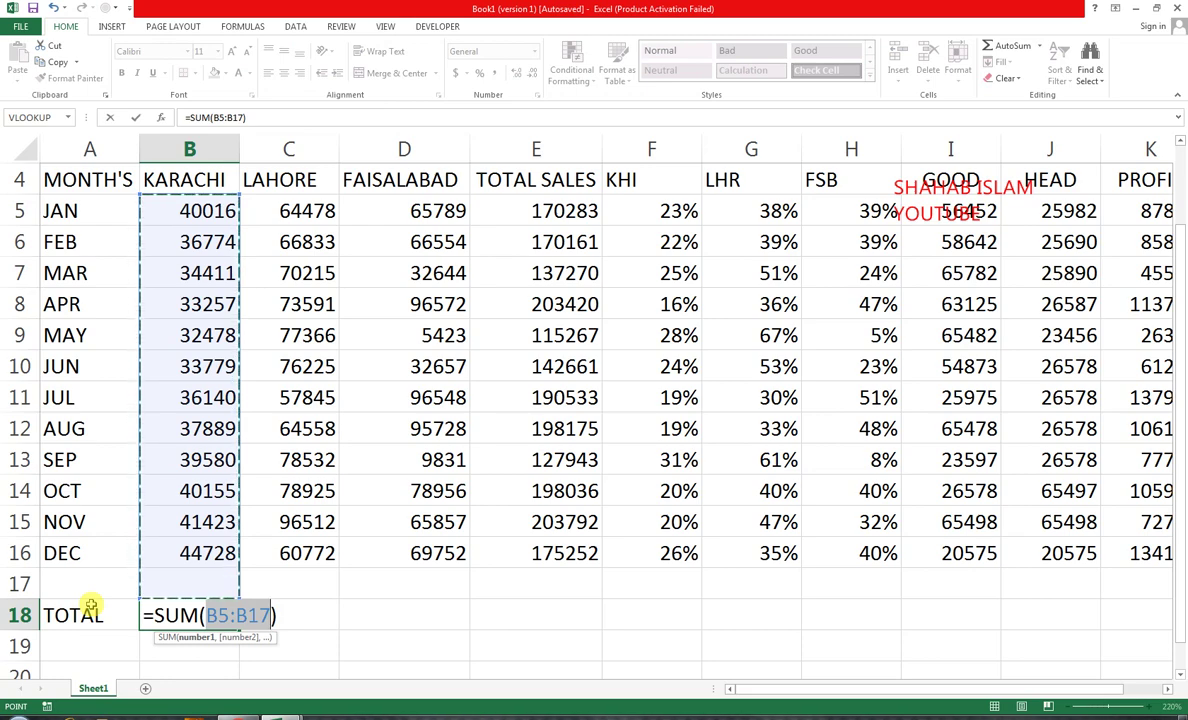
pyautogui.press('Return')
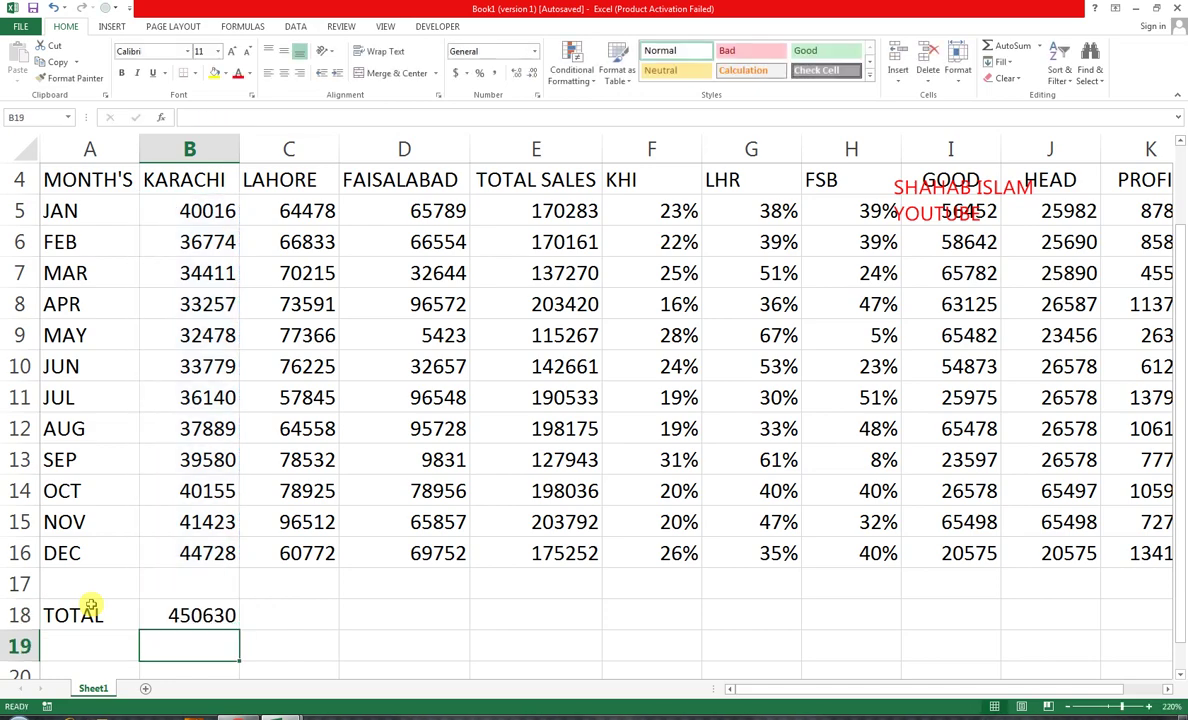
pyautogui.click(218, 614)
pyautogui.moveTo(237, 628); pyautogui.dragTo(975, 603)
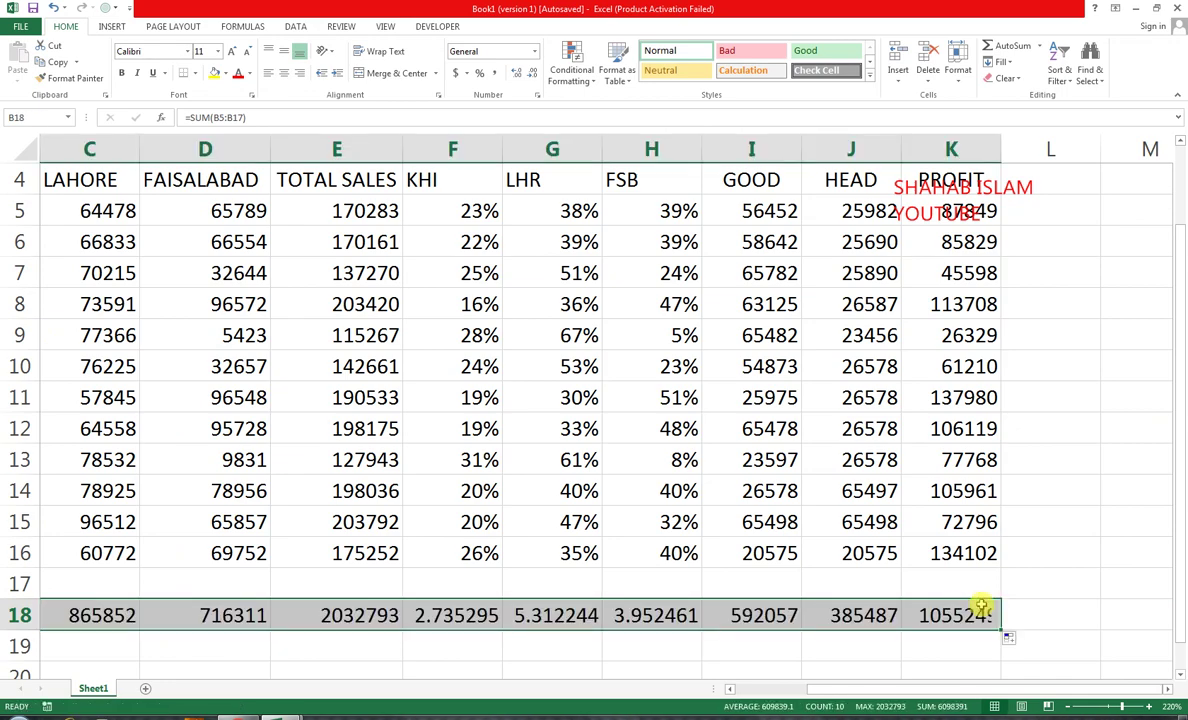
# Reduce the percentage column totals in F18:H18 to three decimal places.
pyautogui.moveTo(451, 625); pyautogui.dragTo(659, 621)
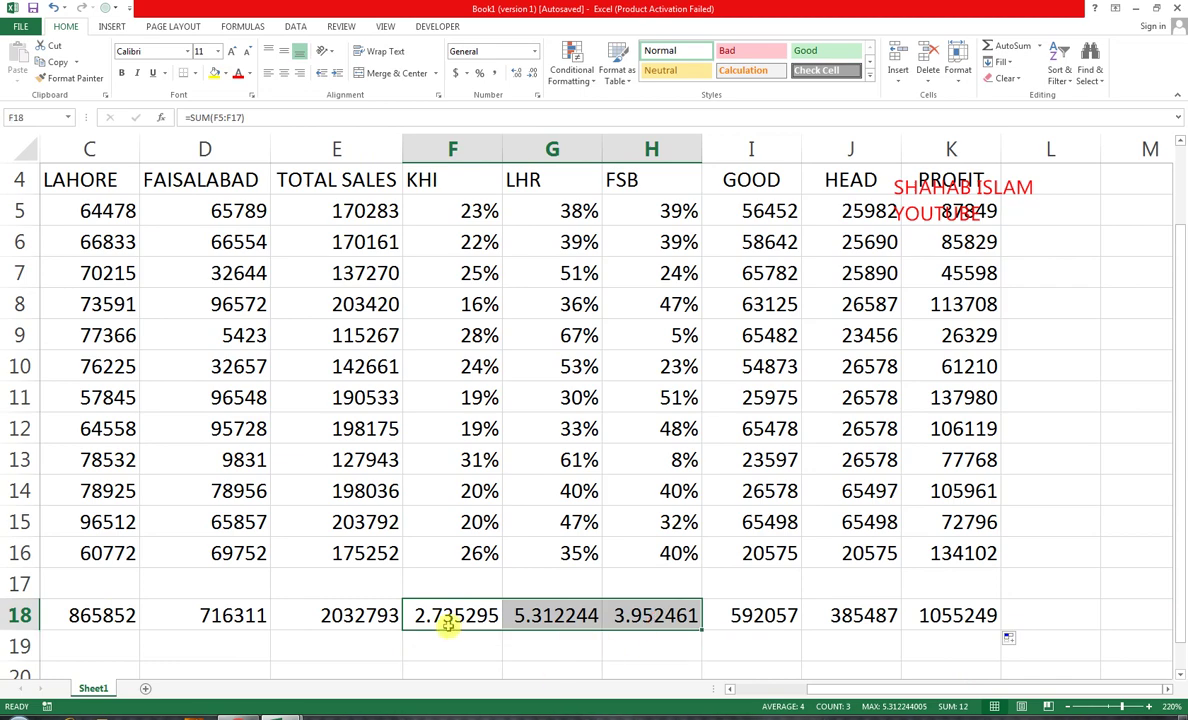
pyautogui.click(534, 74)
pyautogui.click(534, 74)
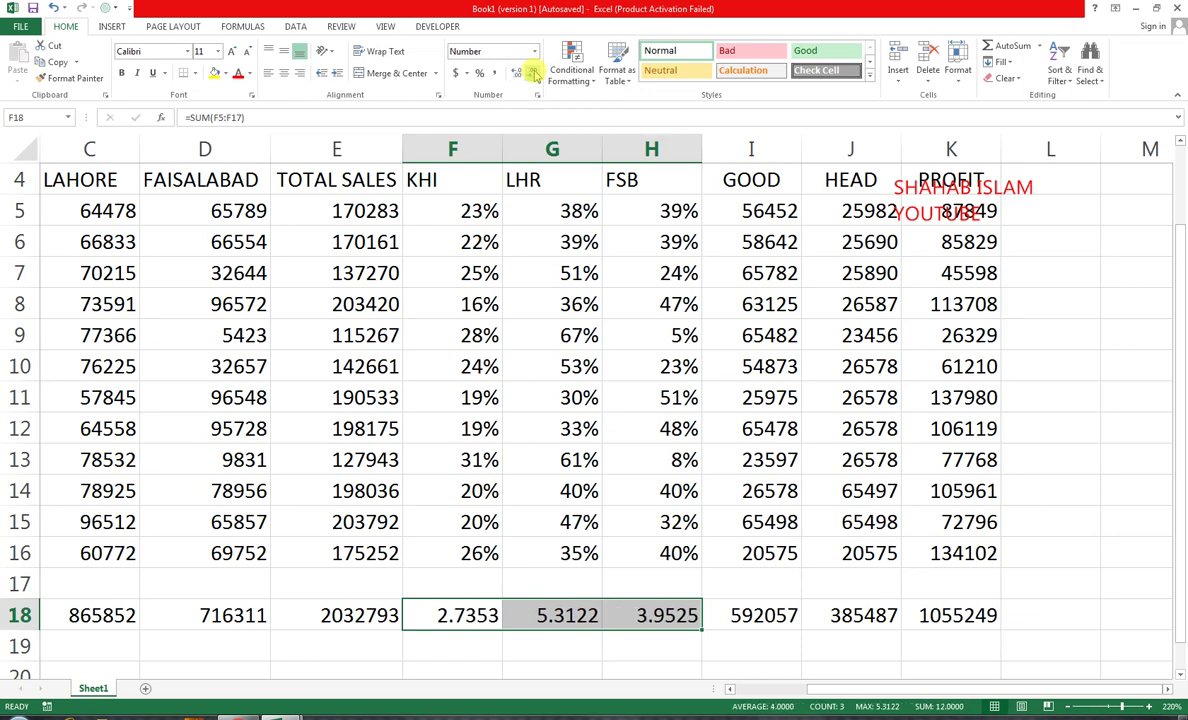
pyautogui.click(534, 74)
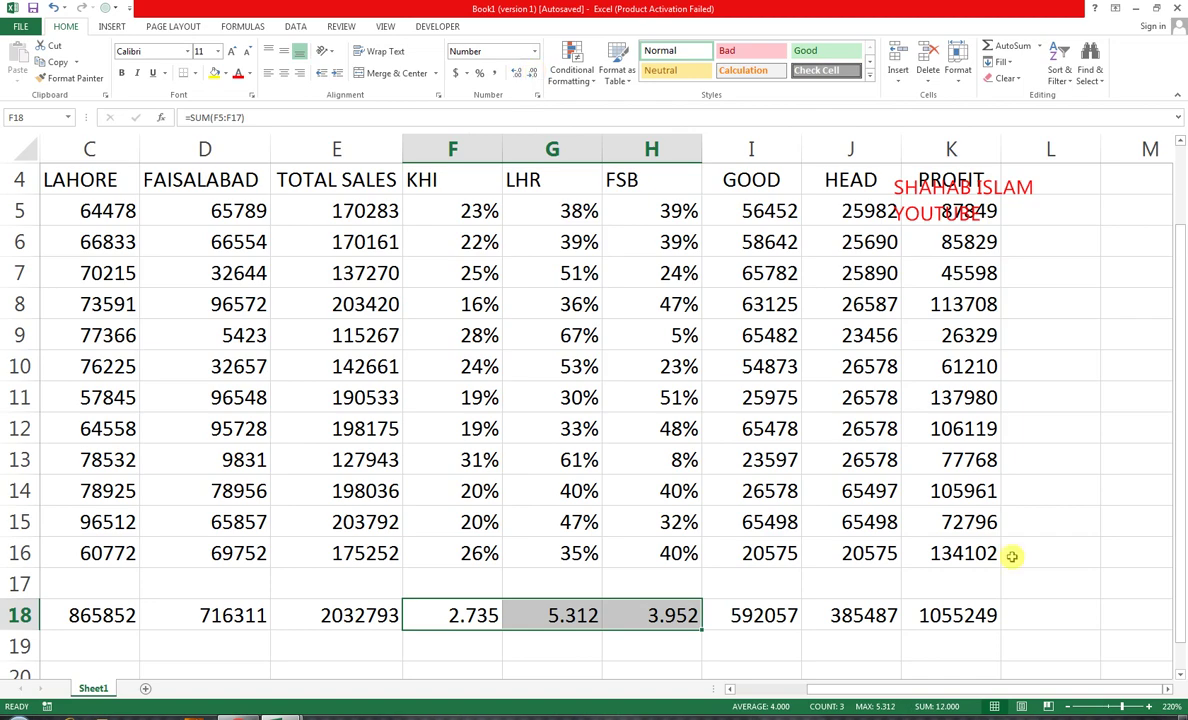
# Shrink blank row 17 to a thin gap above the TOTAL row.
pyautogui.moveTo(941, 700); pyautogui.dragTo(815, 708)
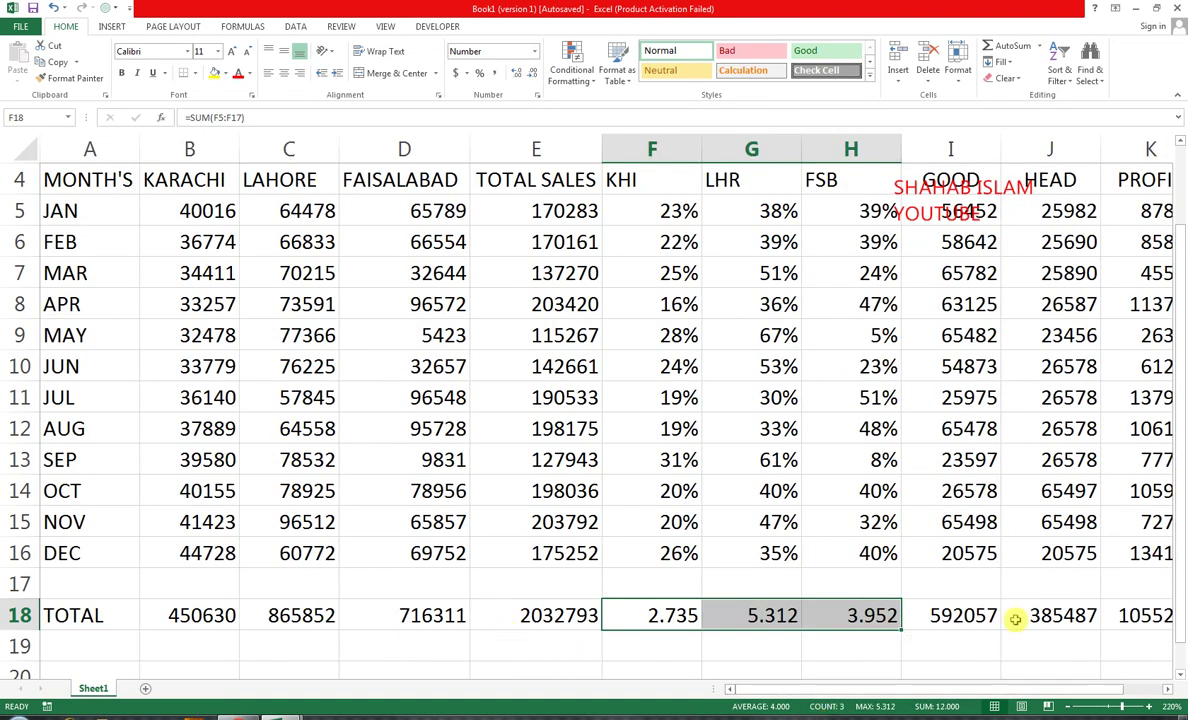
pyautogui.moveTo(14, 598); pyautogui.dragTo(21, 578)
# Format the TOTAL row A18:K18 with centred alignment, comma style and a thick box border.
pyautogui.moveTo(1155, 607); pyautogui.dragTo(120, 598)
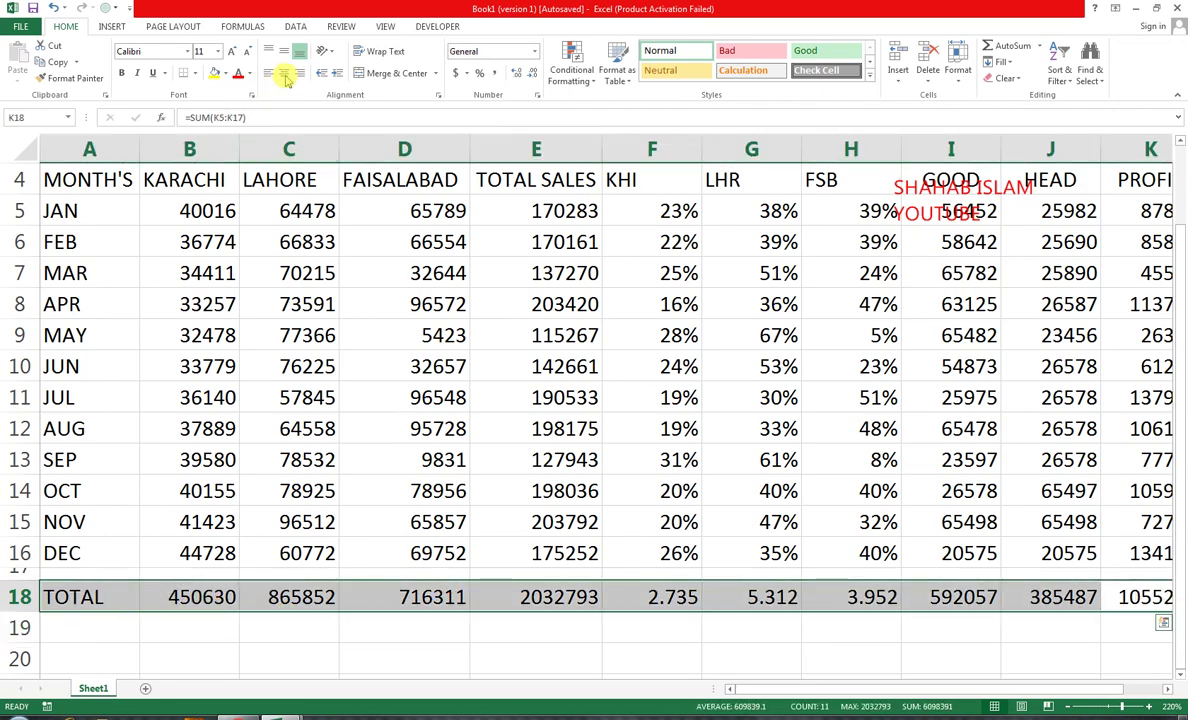
pyautogui.click(283, 73)
pyautogui.click(497, 76)
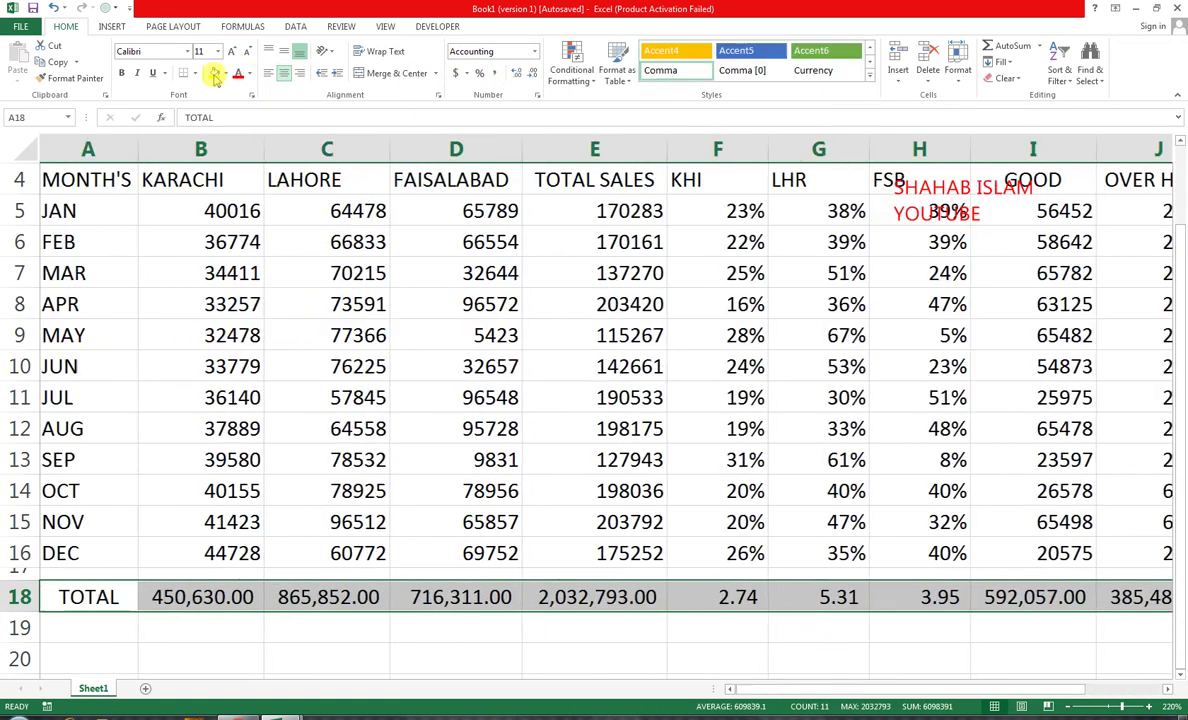
pyautogui.click(194, 73)
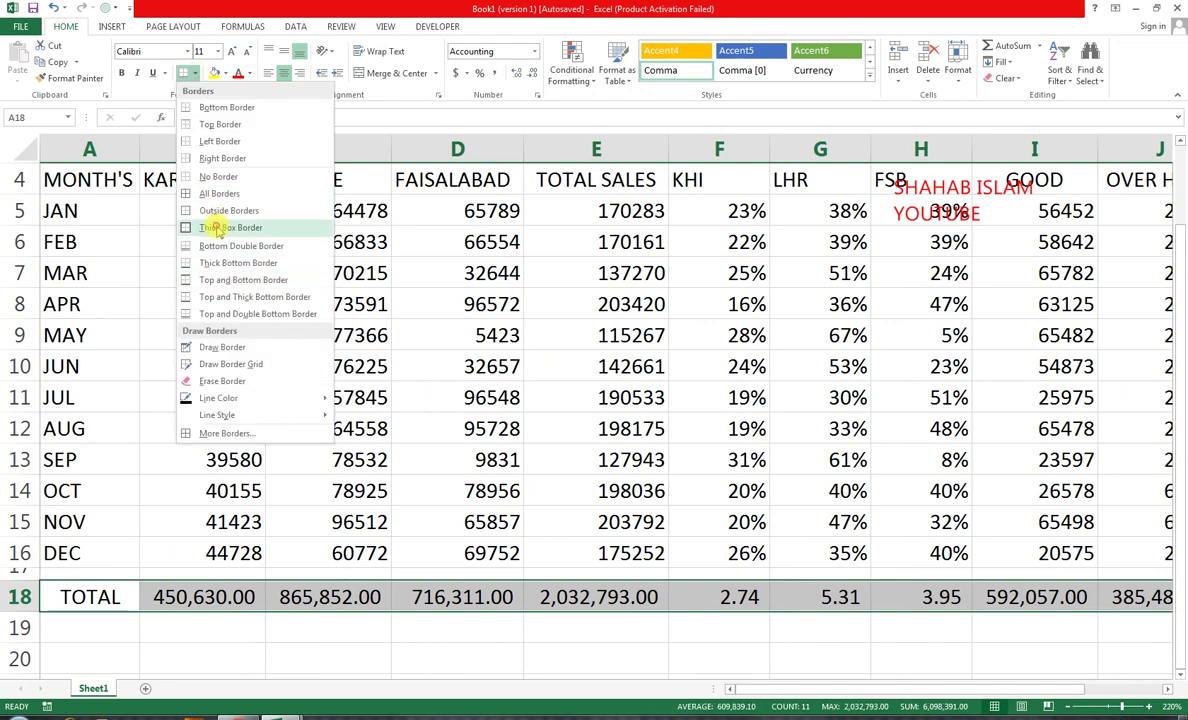
pyautogui.click(230, 227)
# Apply all borders to the table A2:K16 and surround it with a thick box border.
pyautogui.moveTo(62, 553); pyautogui.dragTo(985, 215)
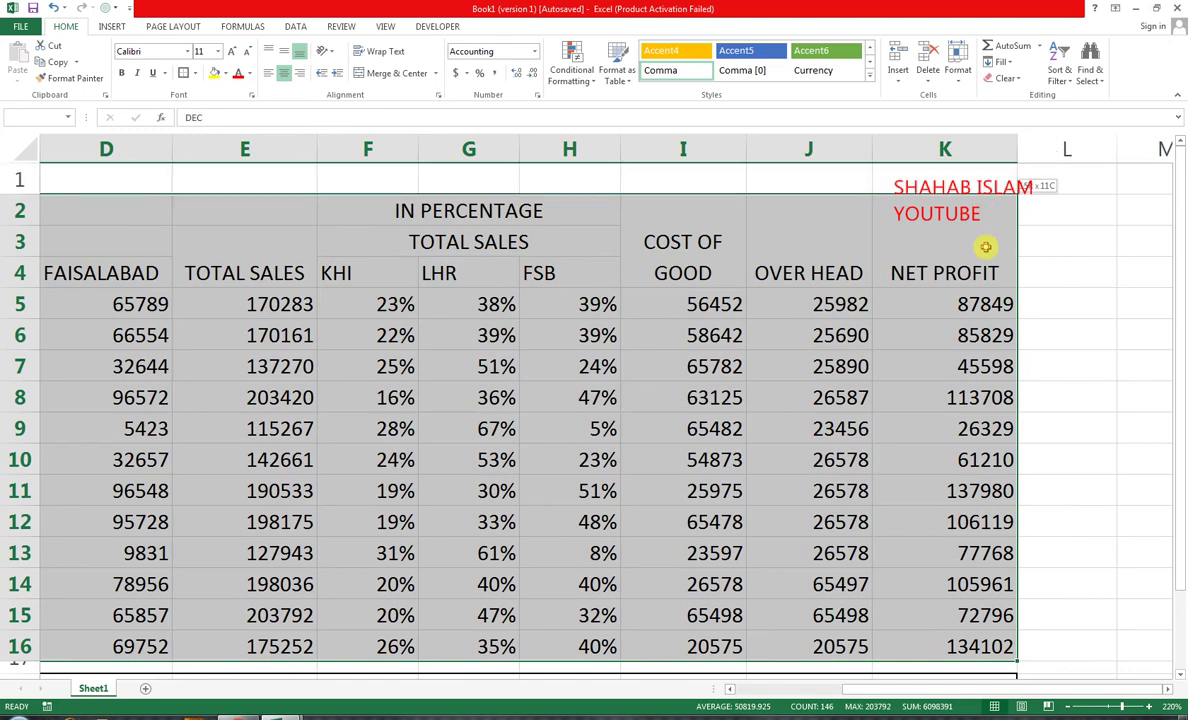
pyautogui.click(195, 74)
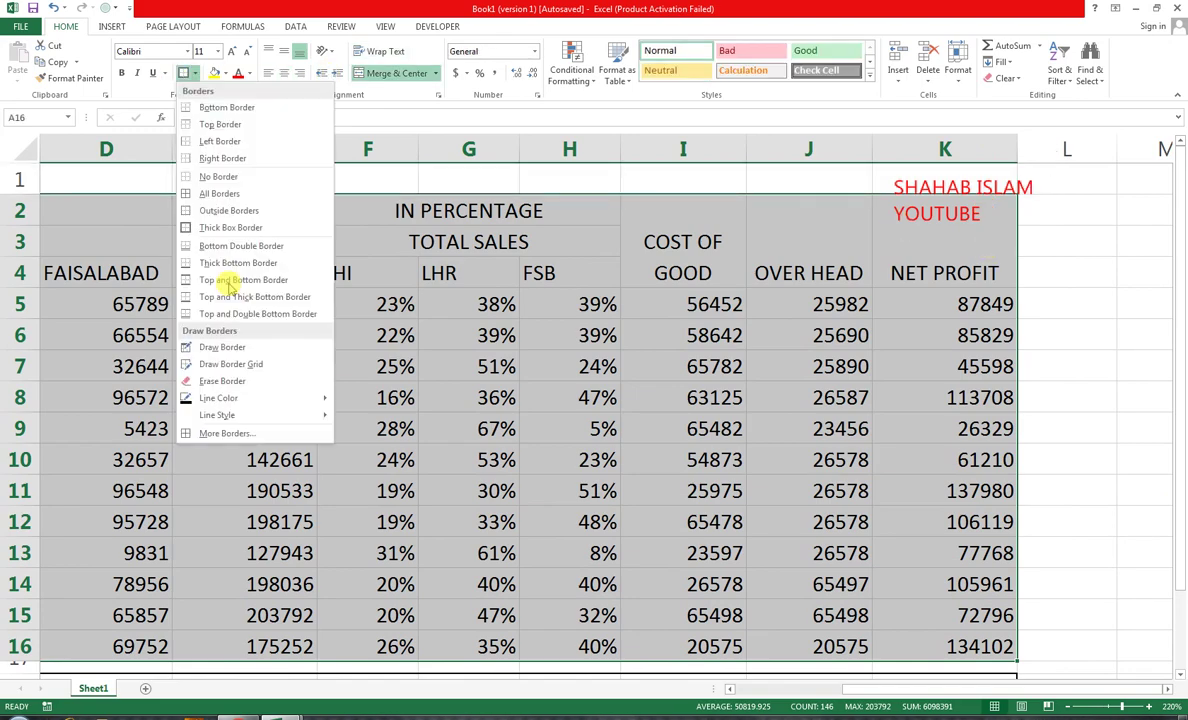
pyautogui.click(232, 194)
pyautogui.click(194, 74)
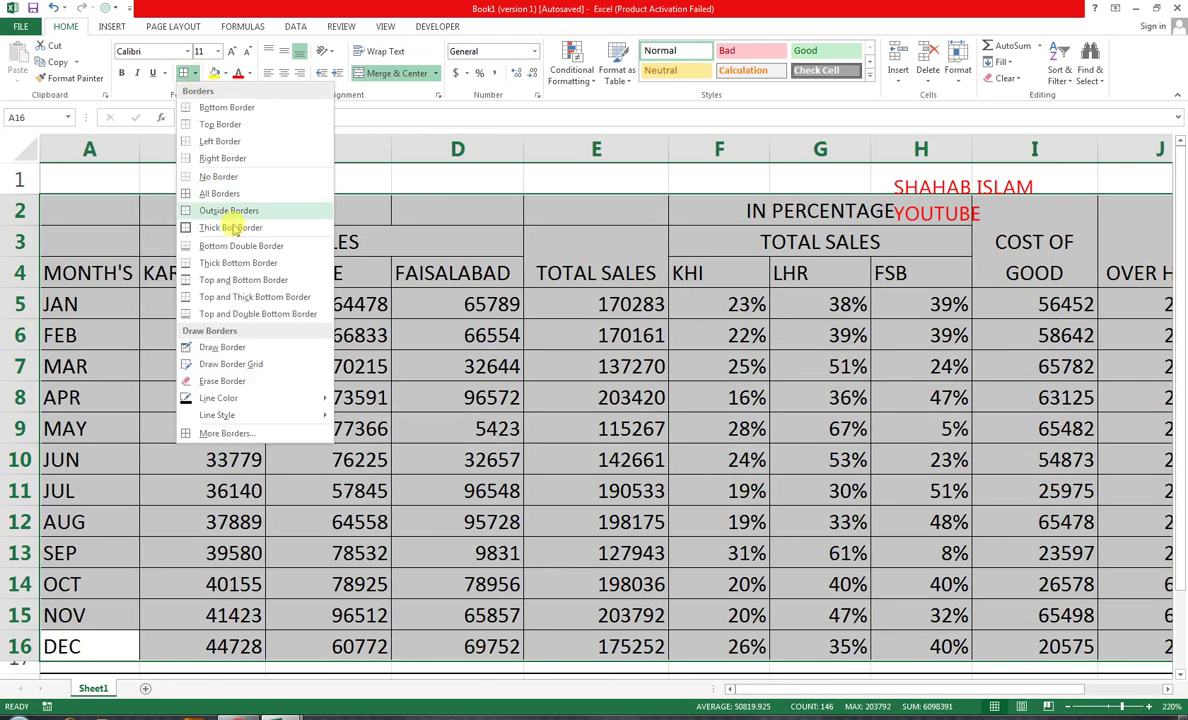
pyautogui.click(255, 229)
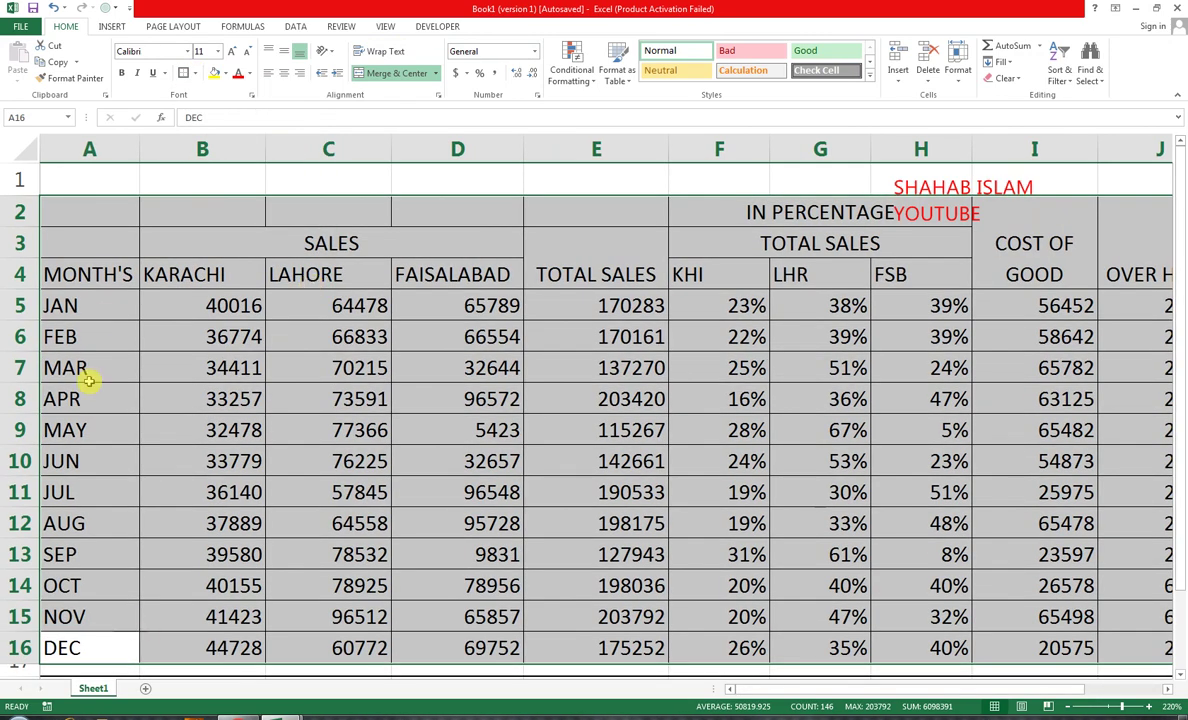
pyautogui.click(274, 272)
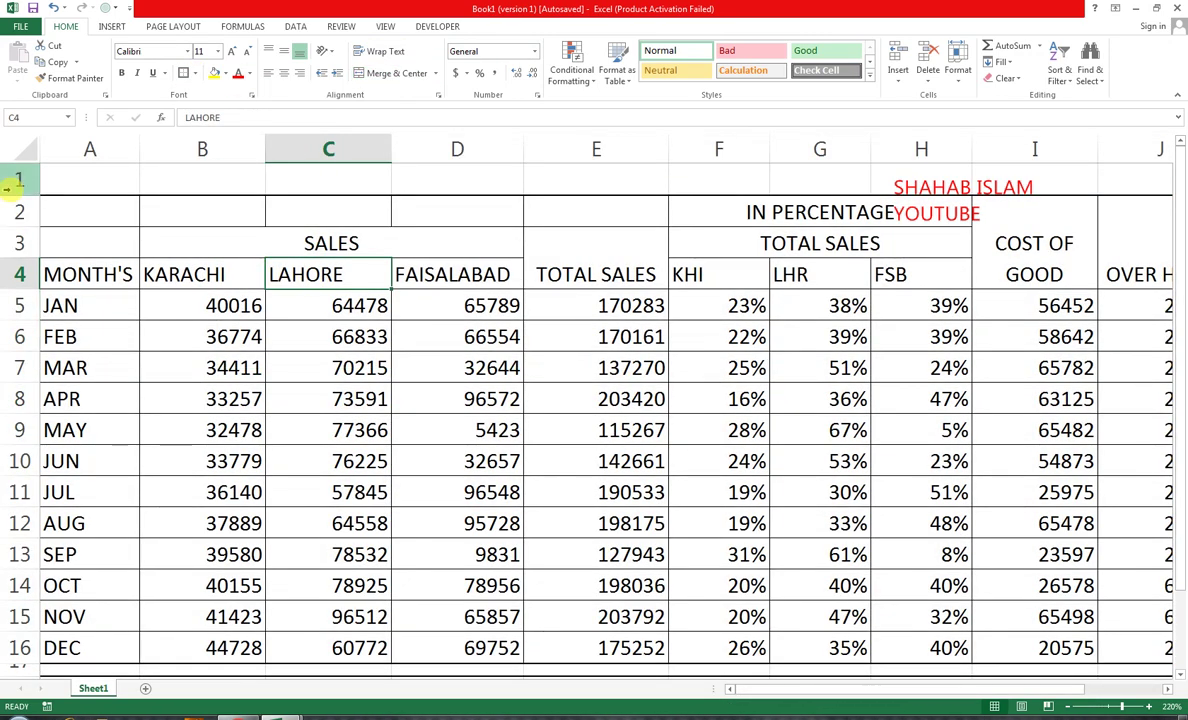
# Insert two blank rows above row 1 to make room for the sheet titles.
pyautogui.click(18, 180)
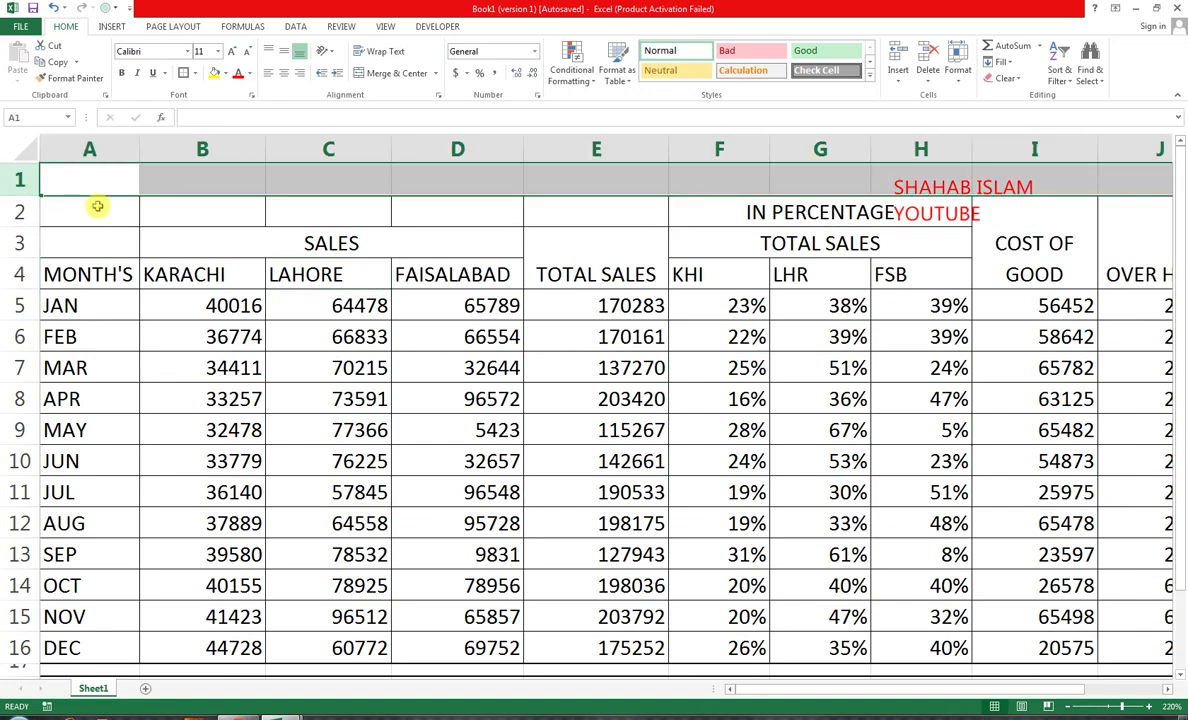
pyautogui.hotkey('ctrl', 'shift', '+')
pyautogui.hotkey('ctrl', 'shift', '+')
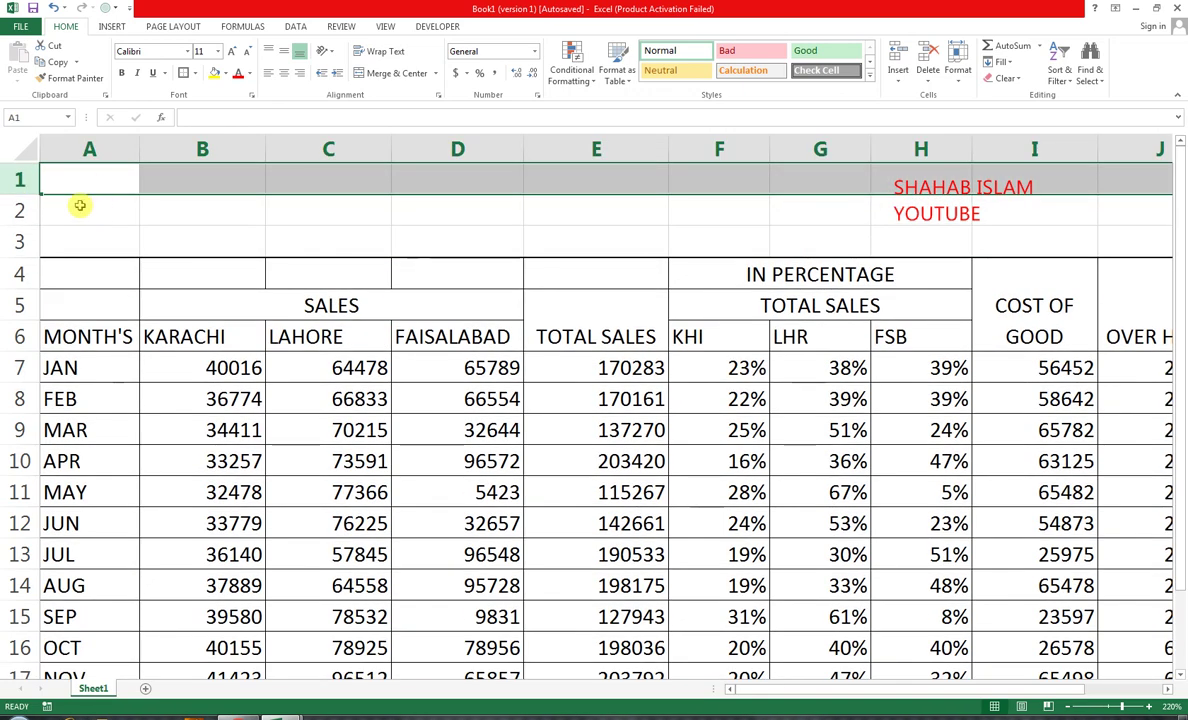
# Merge the cells of rows 1 to 3 with Merge Across over the table's width, keeping each row separate.
pyautogui.moveTo(86, 177); pyautogui.dragTo(1124, 228)
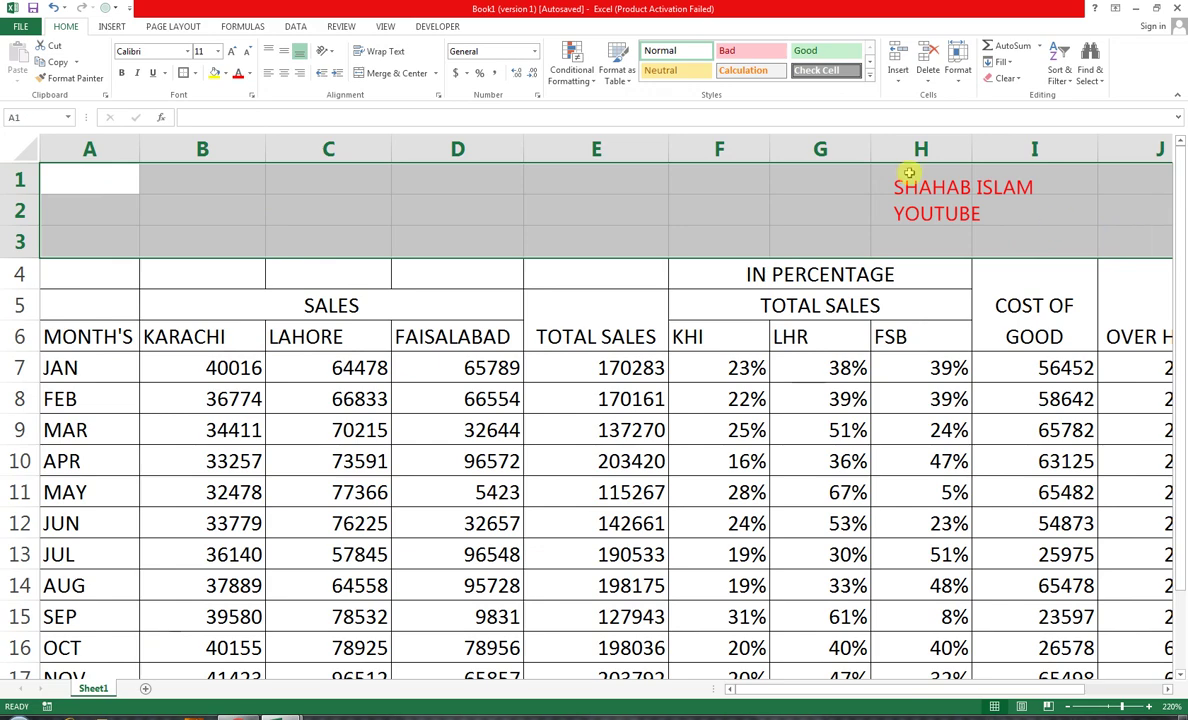
pyautogui.click(390, 73)
pyautogui.hotkey('ctrl', 'z')
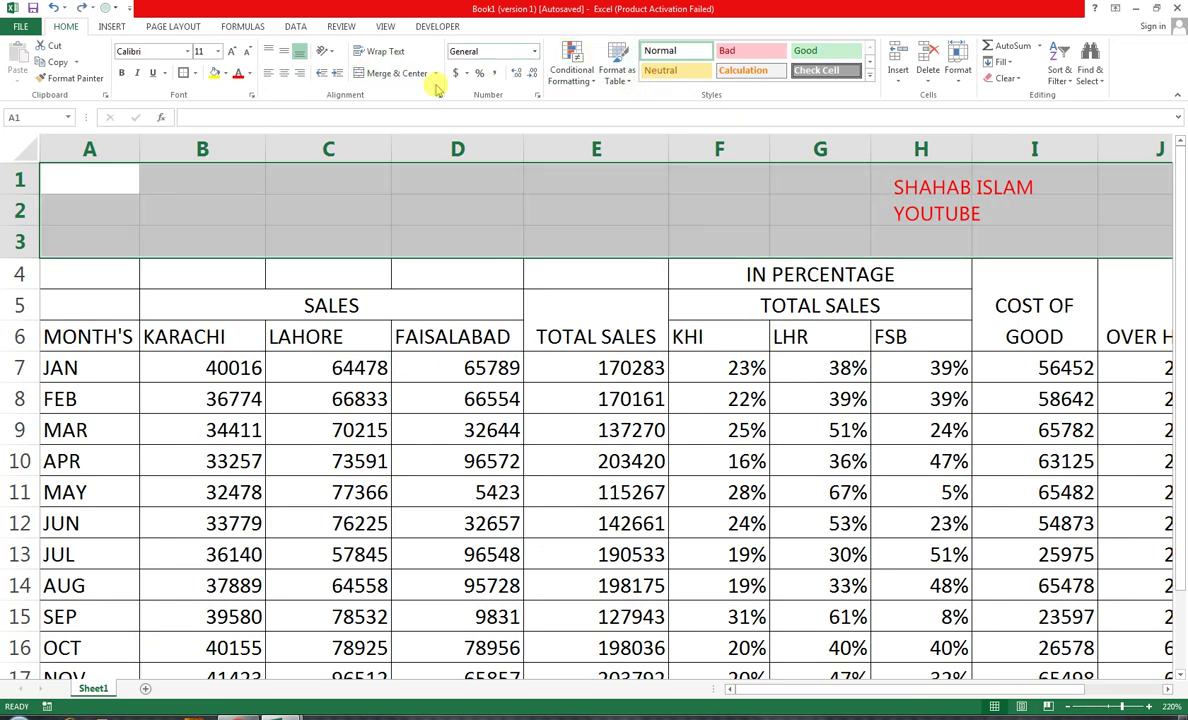
pyautogui.click(437, 75)
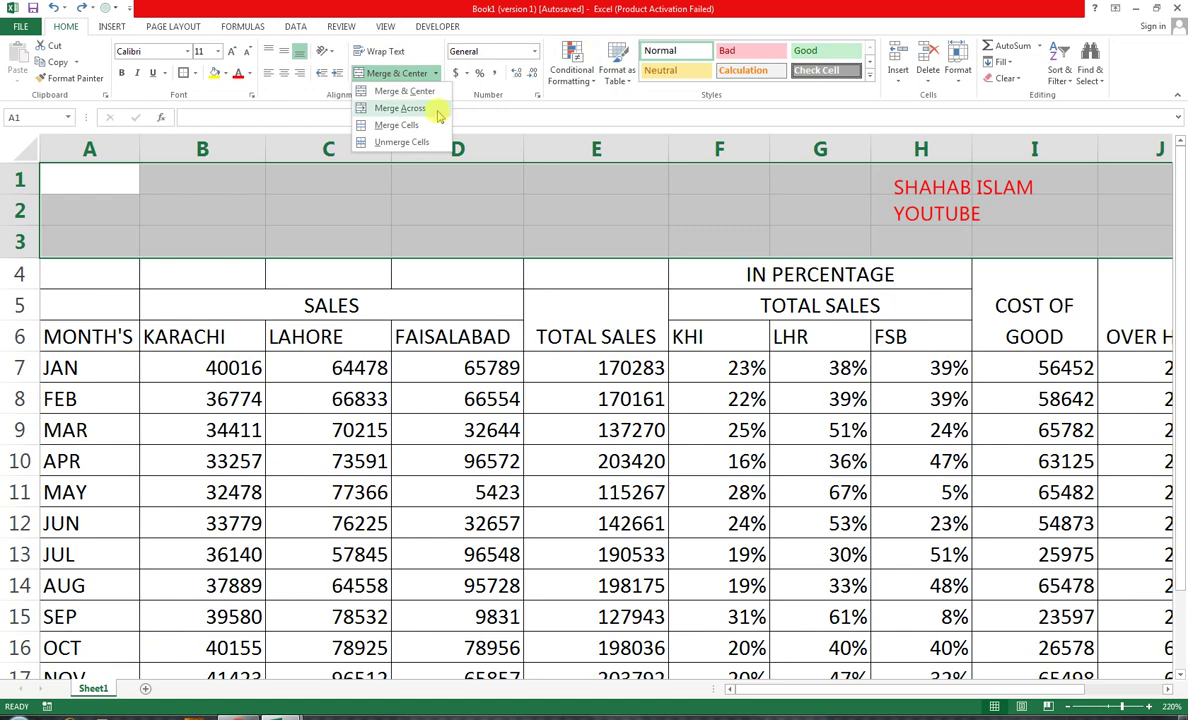
pyautogui.click(435, 110)
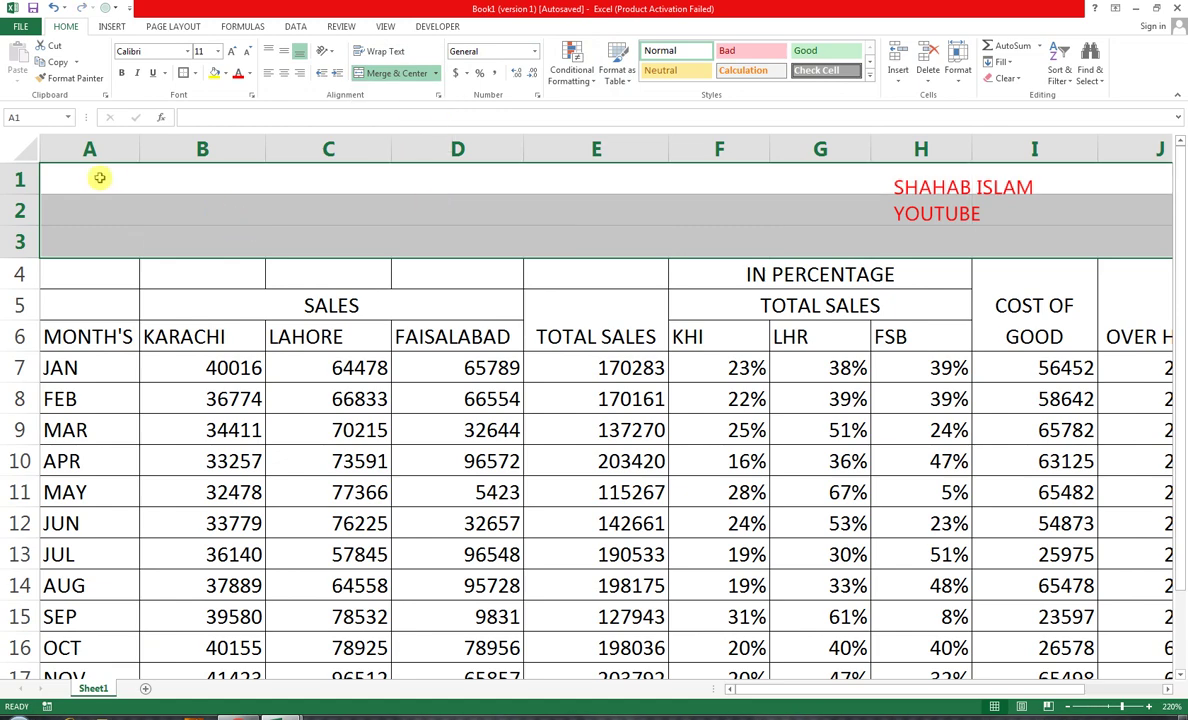
# Enter the title "ABC COMPANY" in merged row 1.
pyautogui.click(610, 181)
pyautogui.write('ABC COMPANY\\')
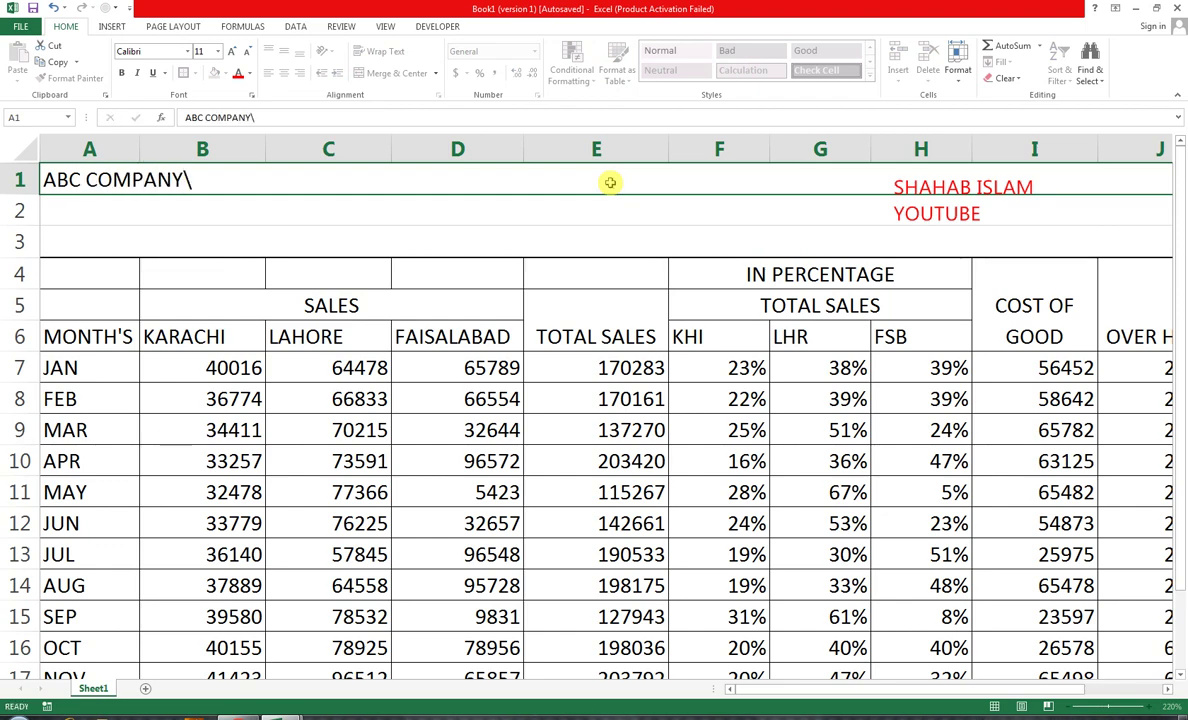
pyautogui.press('Return')
pyautogui.click(610, 182)
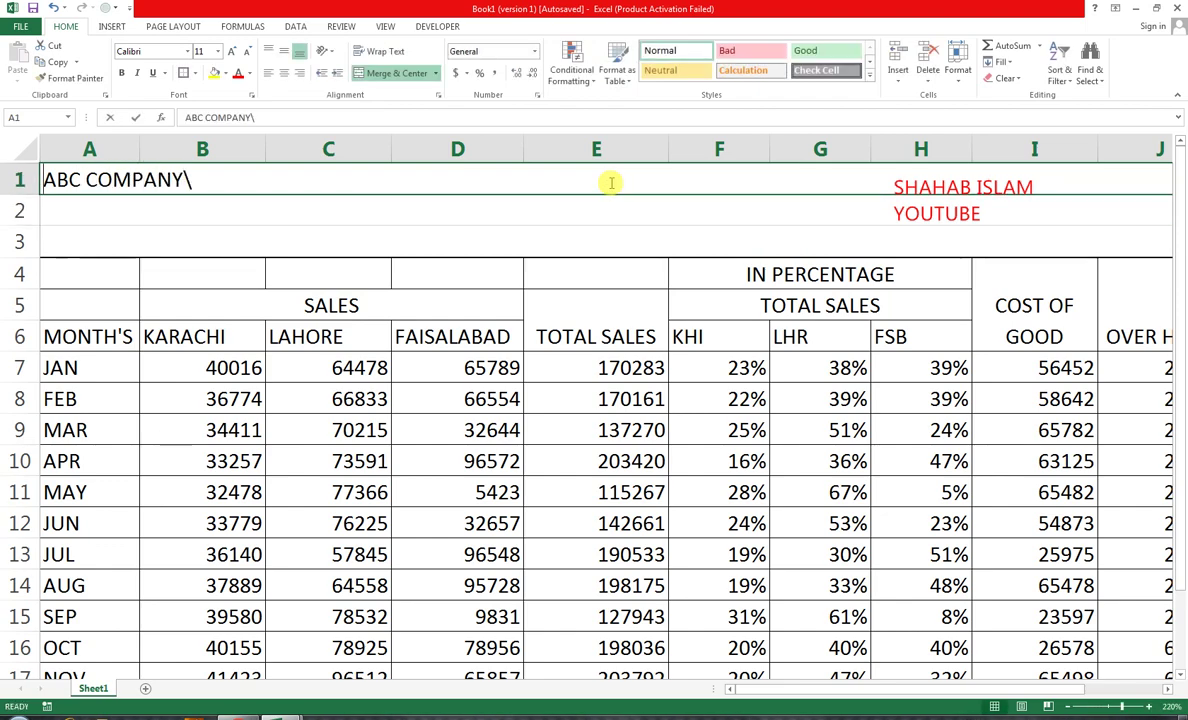
pyautogui.doubleClick(610, 182)
pyautogui.press('BackSpace')
pyautogui.press('Return')
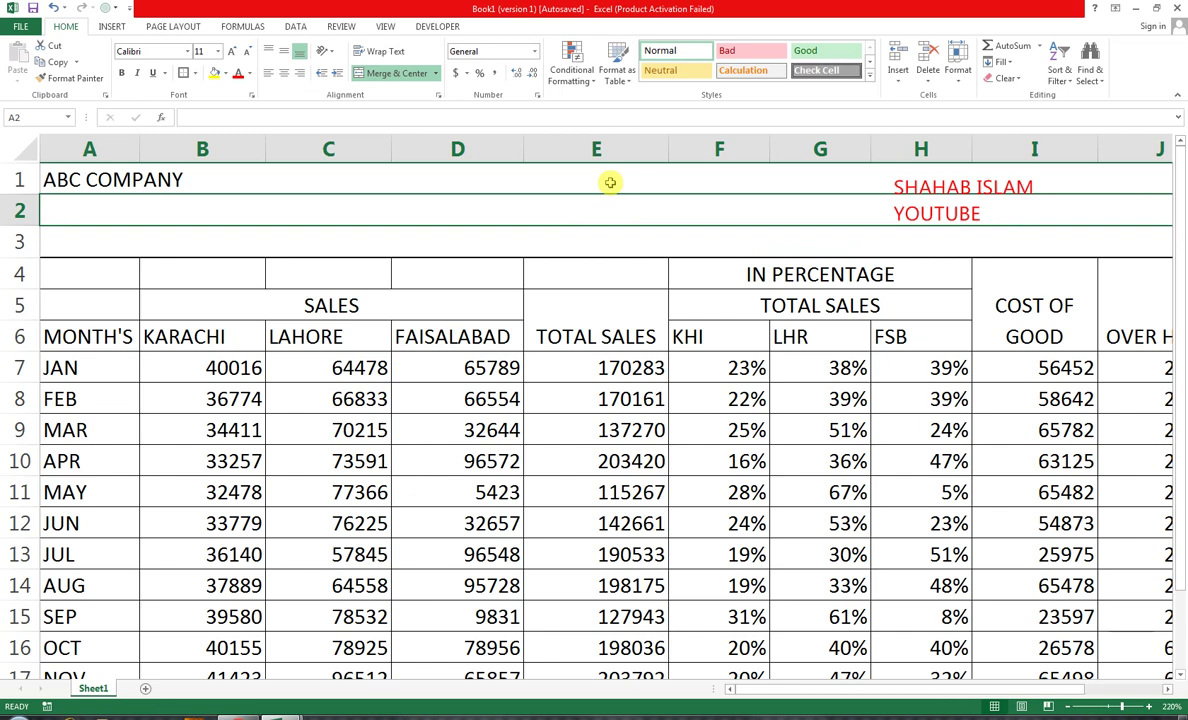
# Enter "SALES SUMMARY" in merged row 2 and "SPREAD SHEET" in merged row 3.
pyautogui.write('SALES SUMMARY')
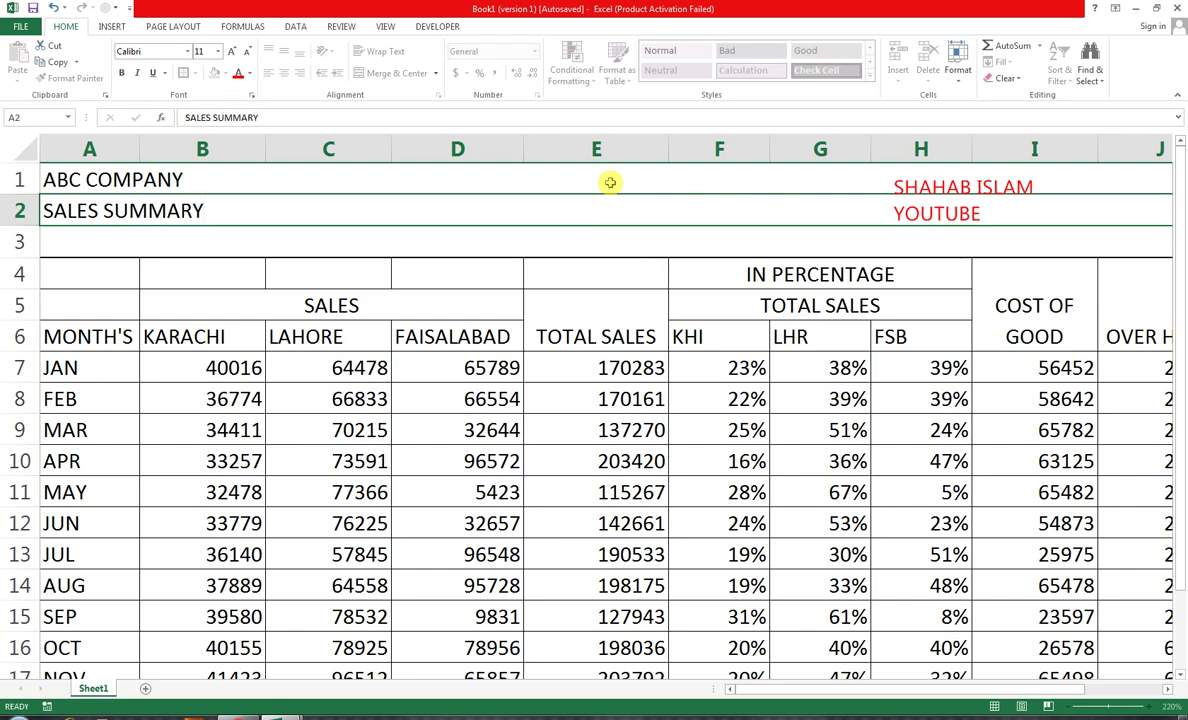
pyautogui.press('Return')
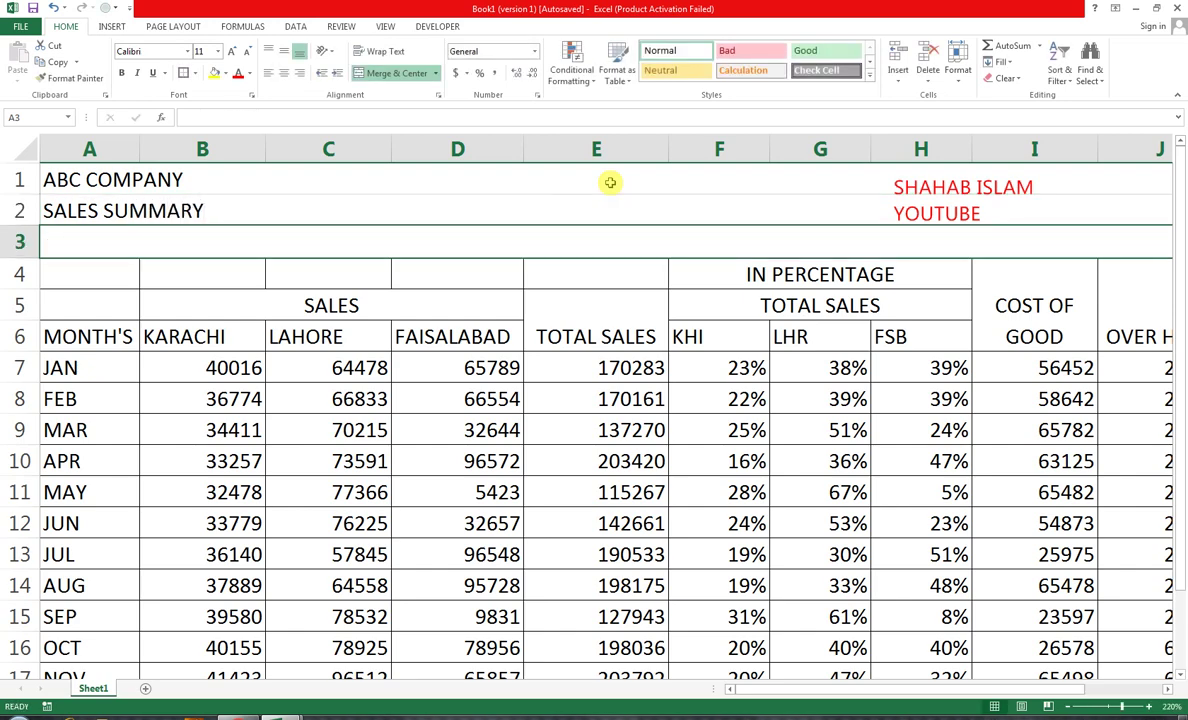
pyautogui.write('SPREAD SHEET')
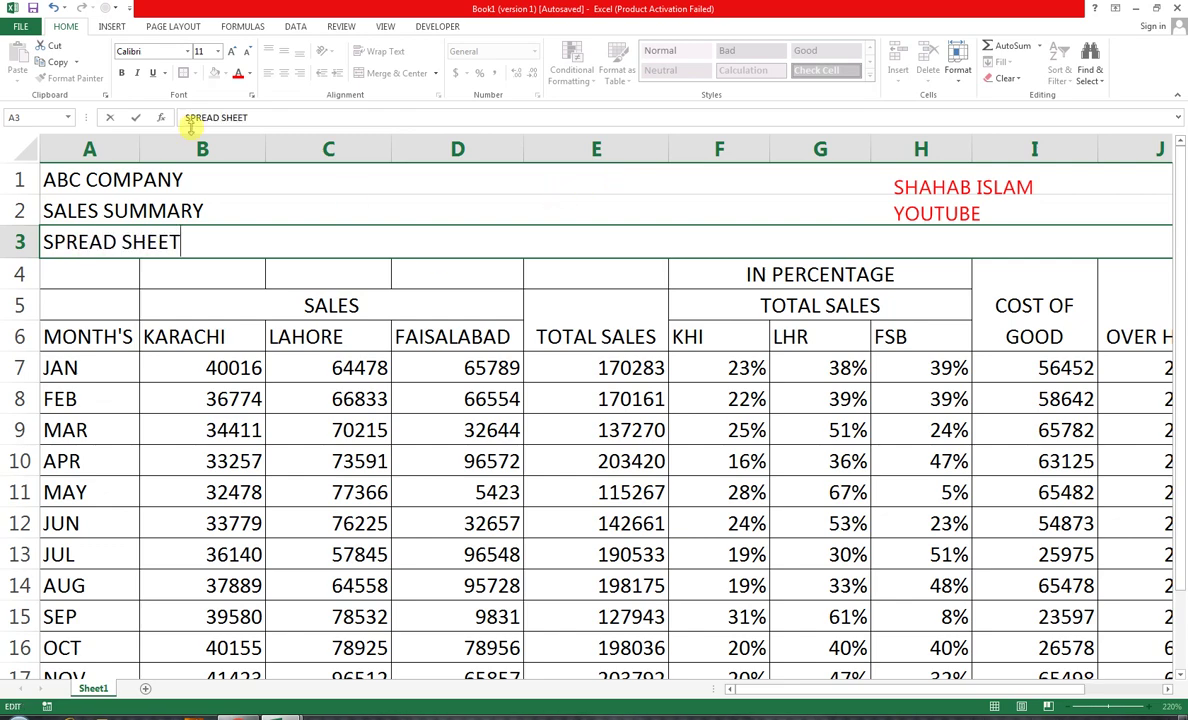
# Centre the three title rows horizontally and vertically, and make their text bold.
pyautogui.click(196, 172)
pyautogui.moveTo(196, 220); pyautogui.dragTo(194, 239)
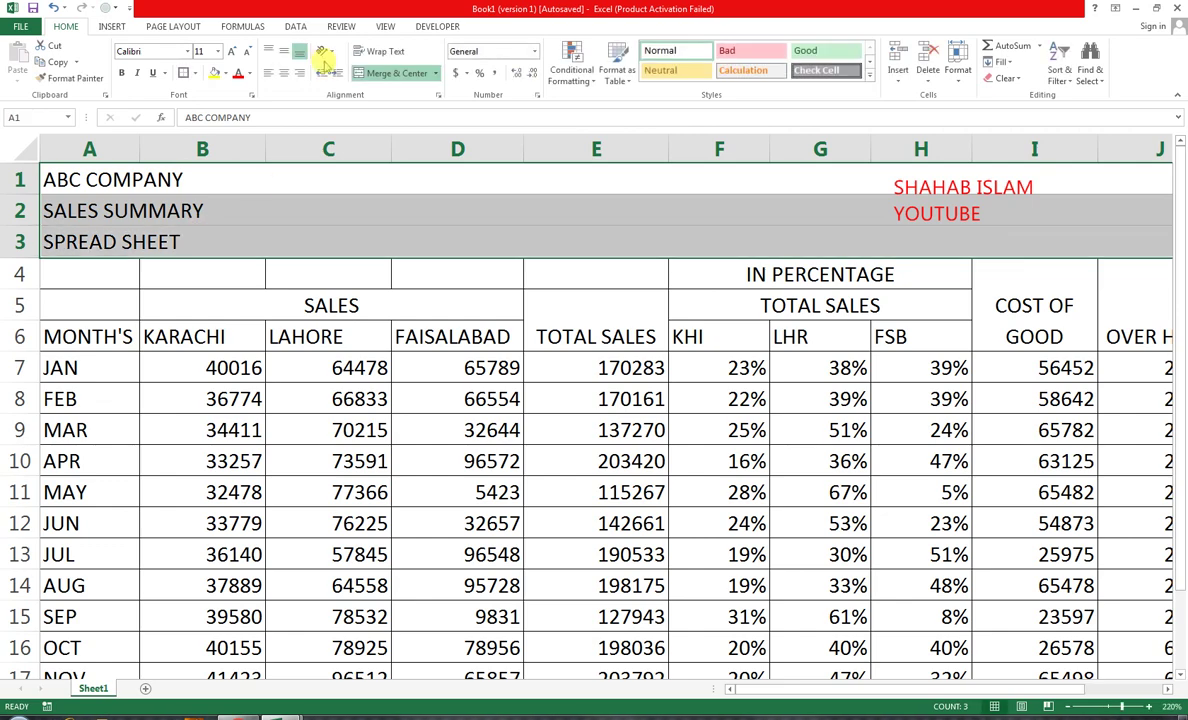
pyautogui.click(285, 72)
pyautogui.click(285, 53)
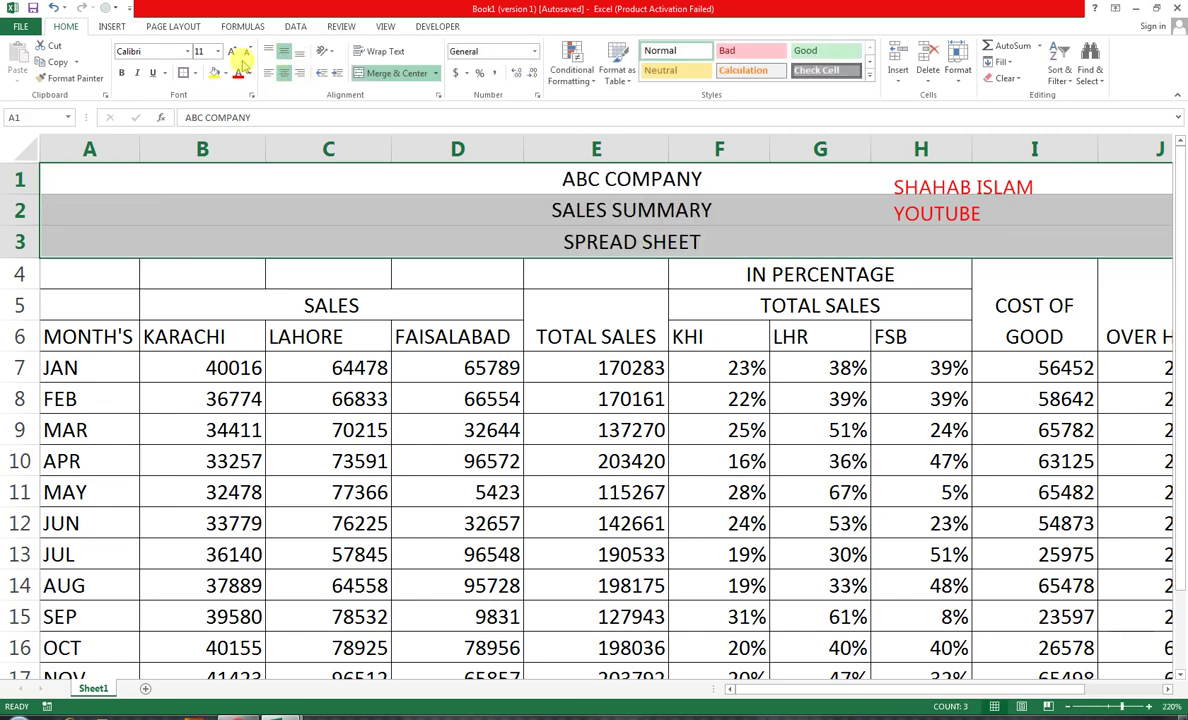
pyautogui.click(124, 74)
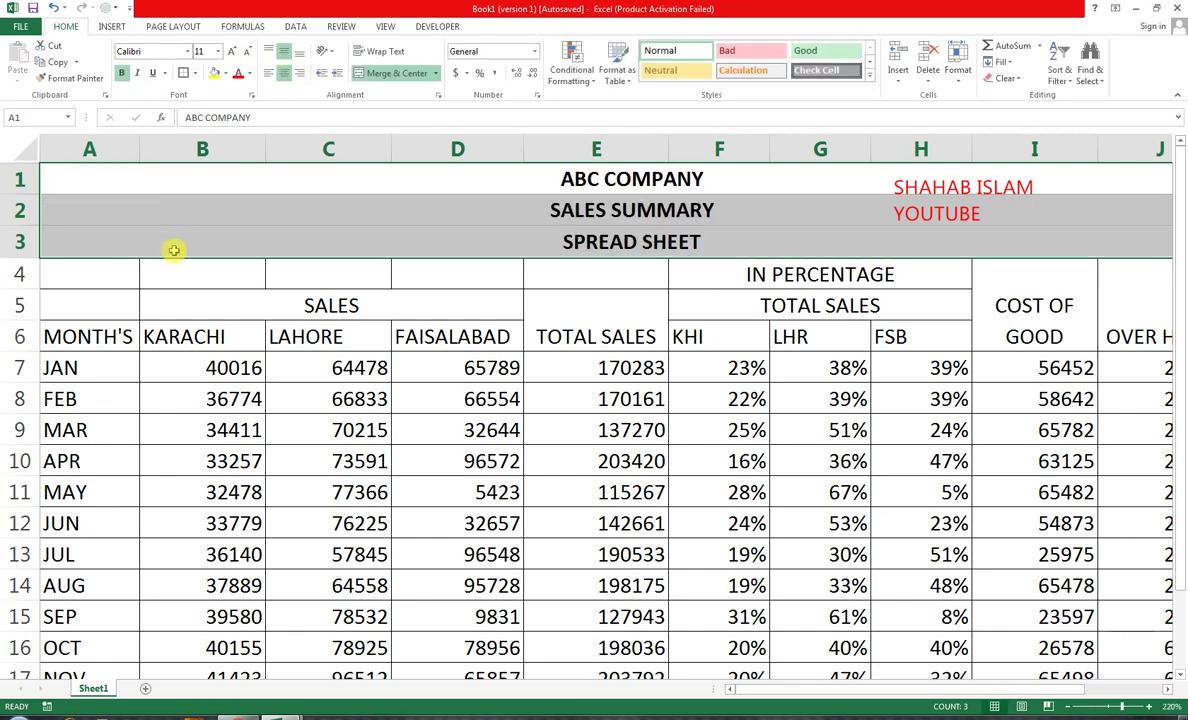
# Set the SALES SUMMARY title to 14 pt and reduce title rows 1 to 3 to one smaller, equal height.
pyautogui.click(198, 208)
pyautogui.click(232, 51)
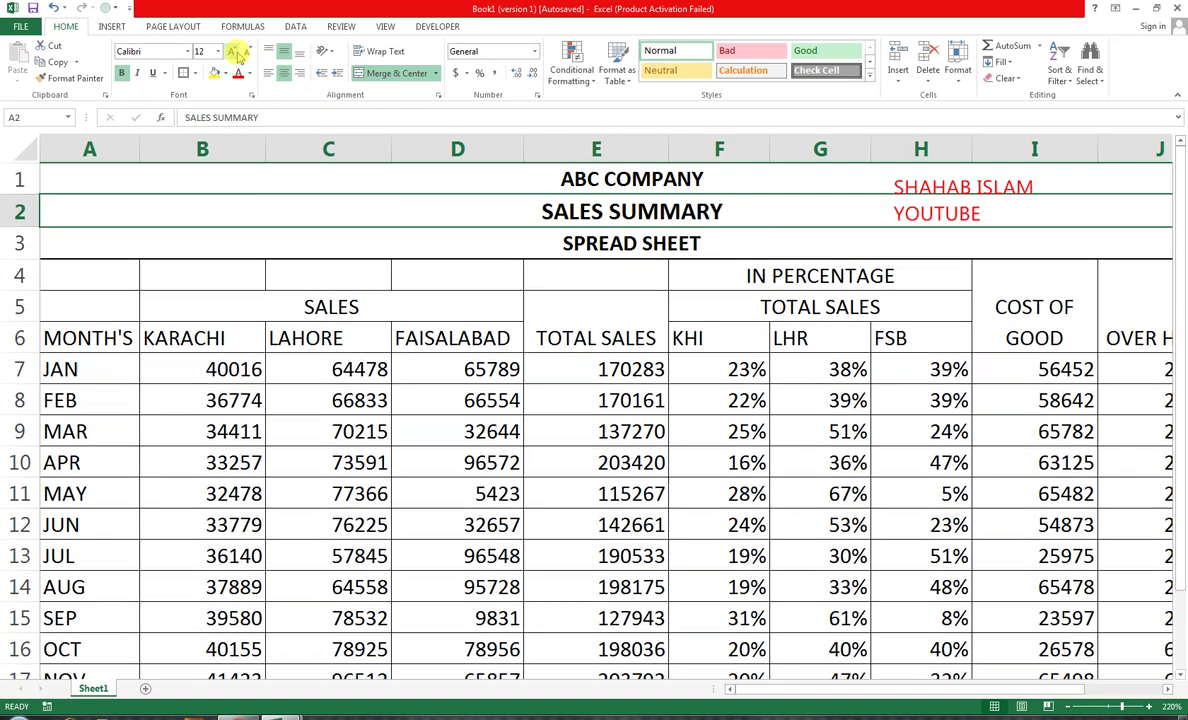
pyautogui.click(232, 51)
pyautogui.moveTo(20, 249); pyautogui.dragTo(26, 190)
pyautogui.moveTo(22, 266); pyautogui.dragTo(22, 257)
pyautogui.click(446, 198)
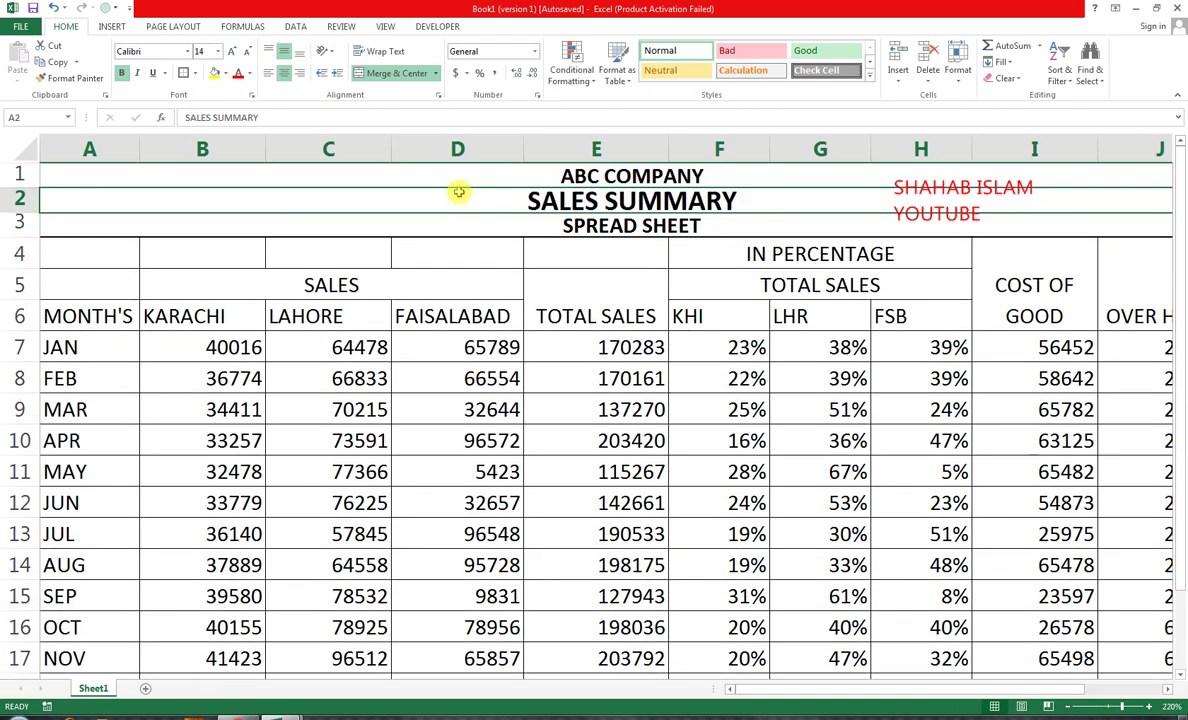
pyautogui.click(229, 52)
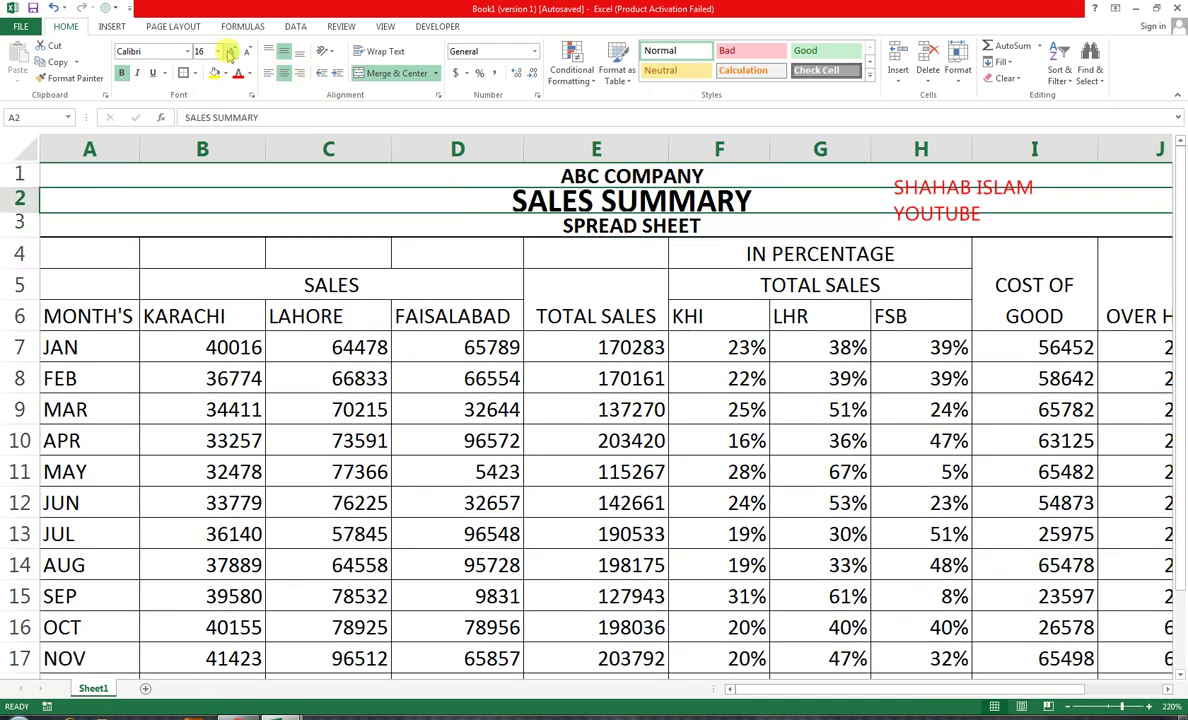
pyautogui.click(243, 52)
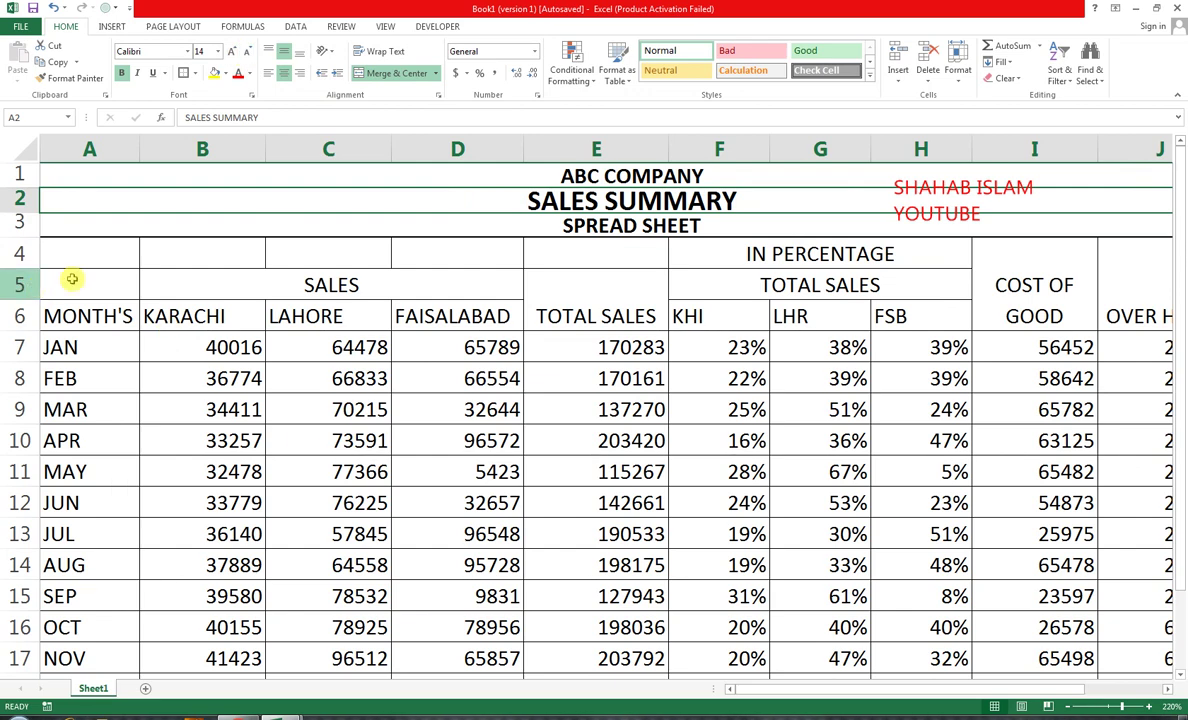
# Centre-align the table's headings and monthly data horizontally, starting from A4.
pyautogui.click(377, 293)
pyautogui.click(258, 468)
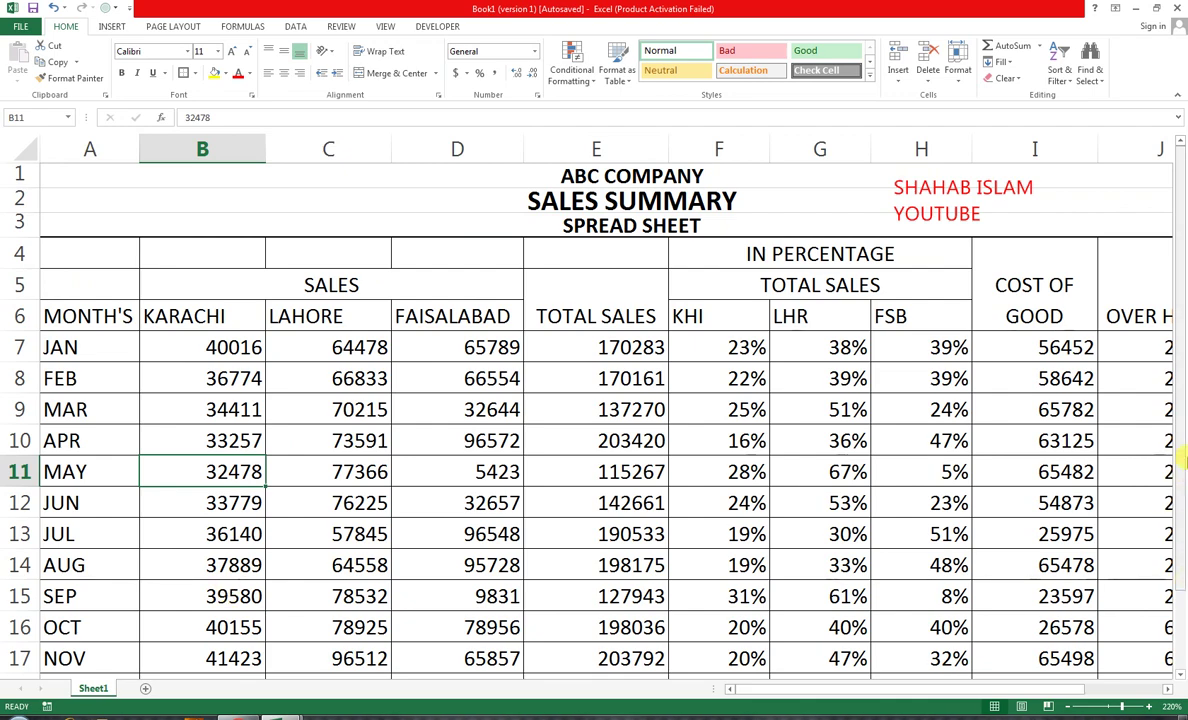
pyautogui.moveTo(1182, 503); pyautogui.dragTo(1149, 433)
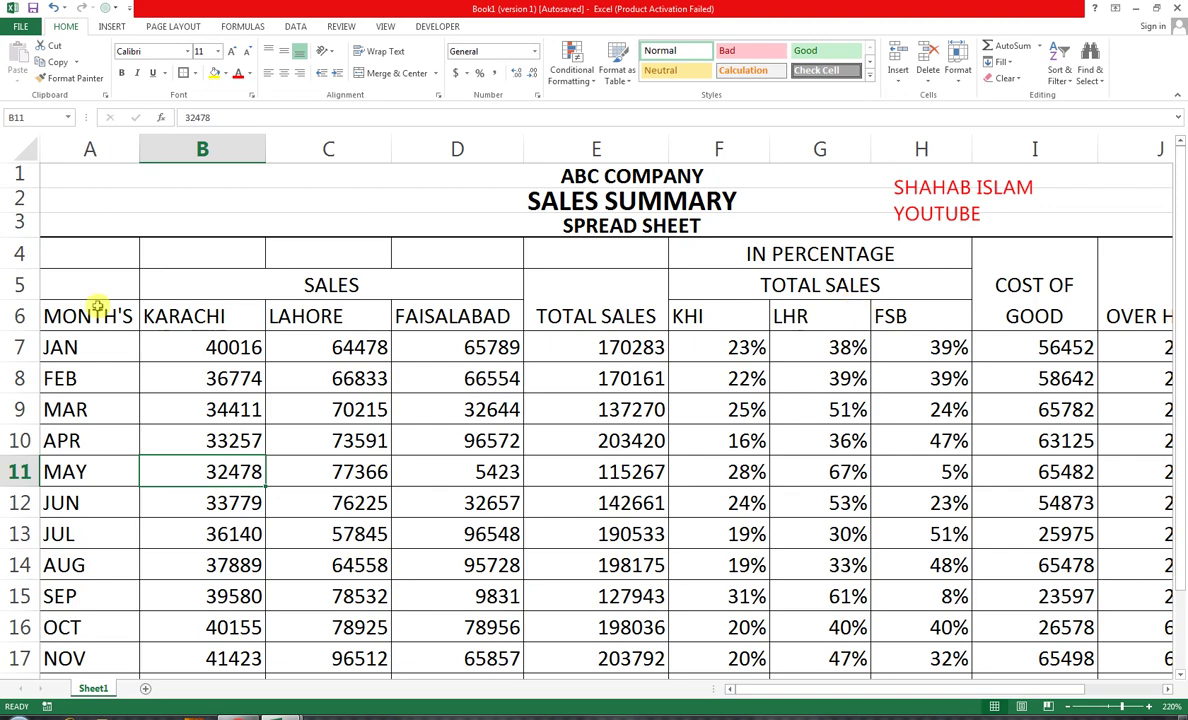
pyautogui.moveTo(89, 253)
pyautogui.mouseDown()
pyautogui.moveTo(472, 377)
pyautogui.moveTo(981, 517)
pyautogui.moveTo(1122, 668)
pyautogui.moveTo(770, 409)
pyautogui.mouseUp()
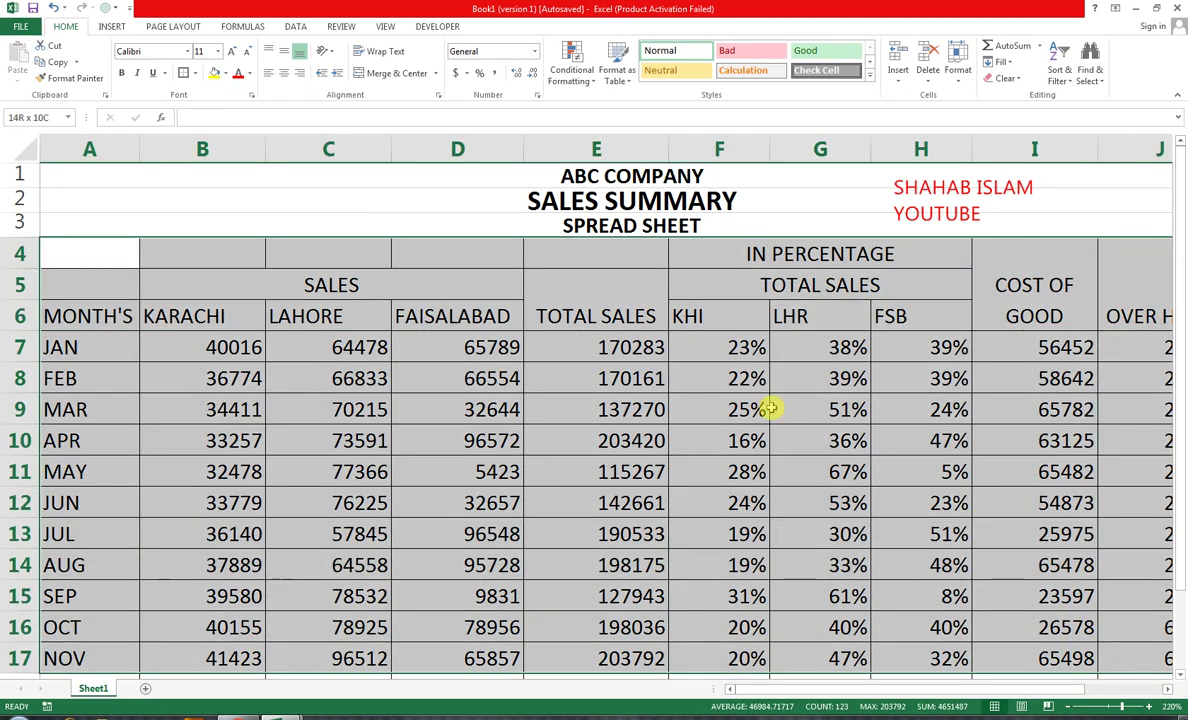
pyautogui.click(281, 73)
pyautogui.click(293, 277)
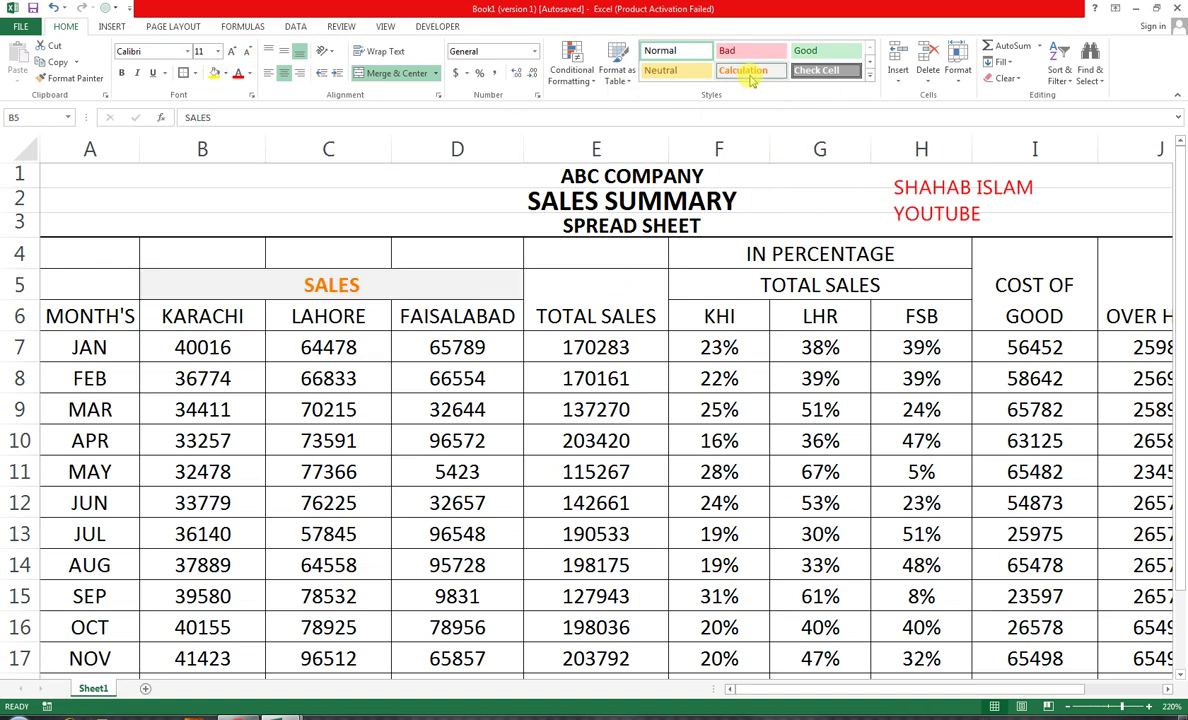
pyautogui.click(586, 347)
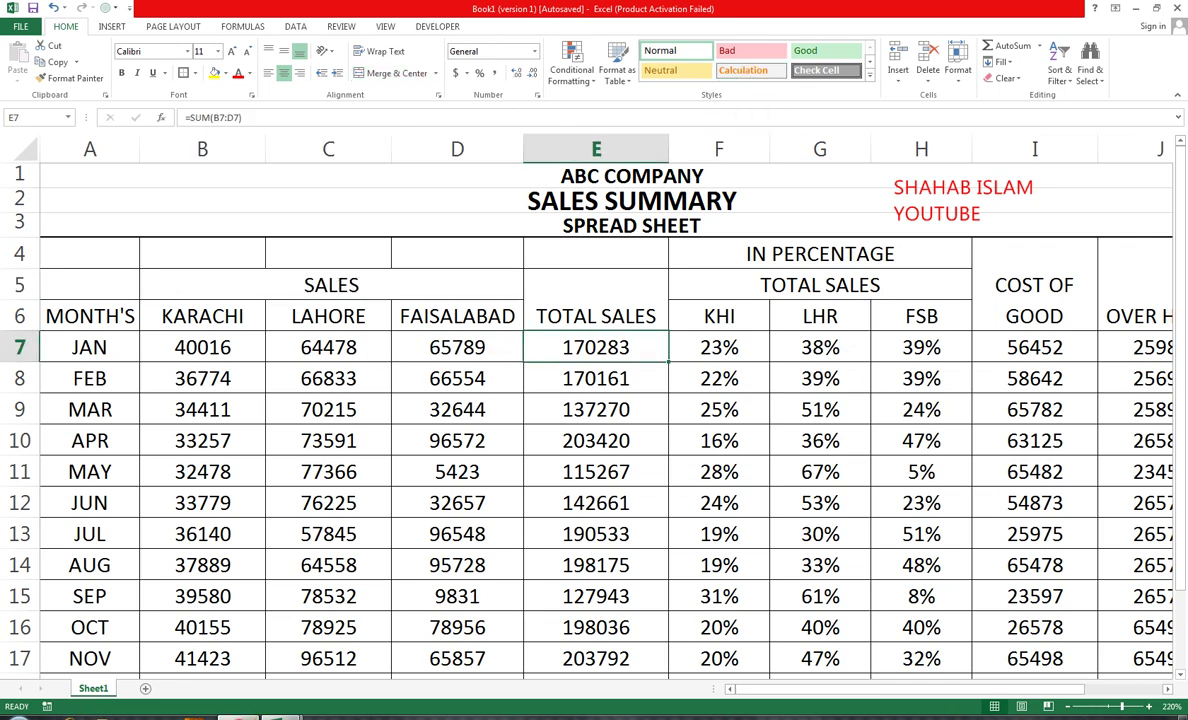
# Switch to the browser window showing the YouTube channel's uploaded videos.
pyautogui.click(238, 717)
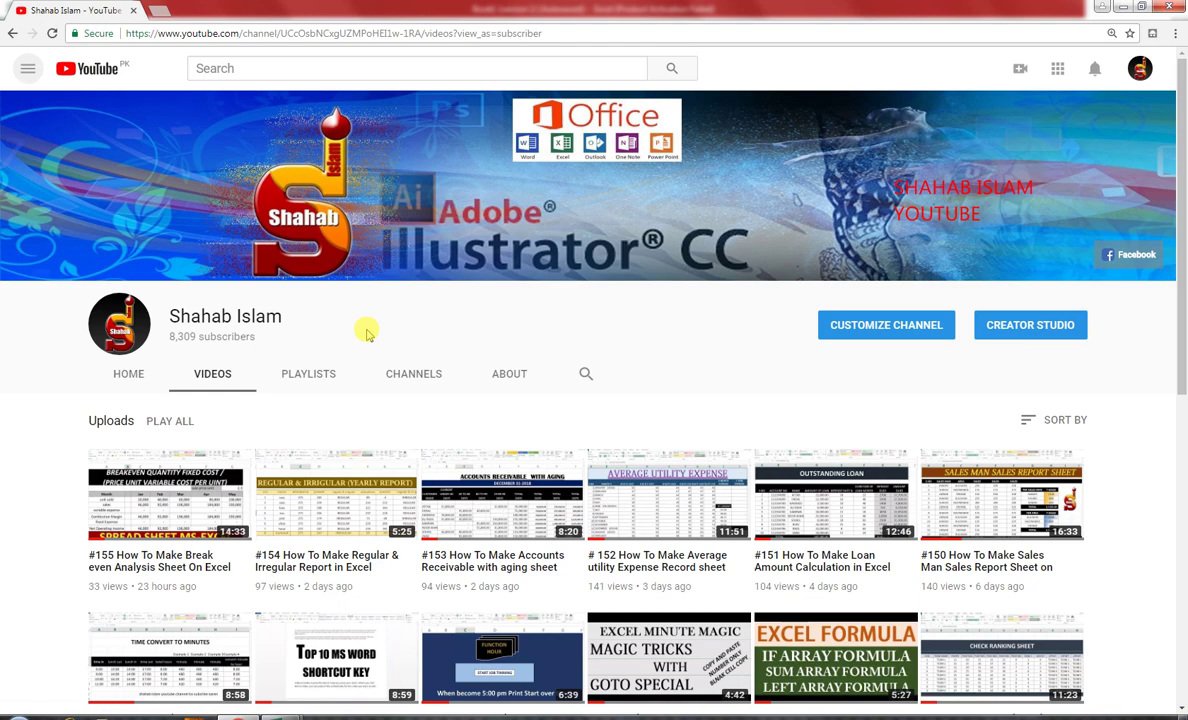